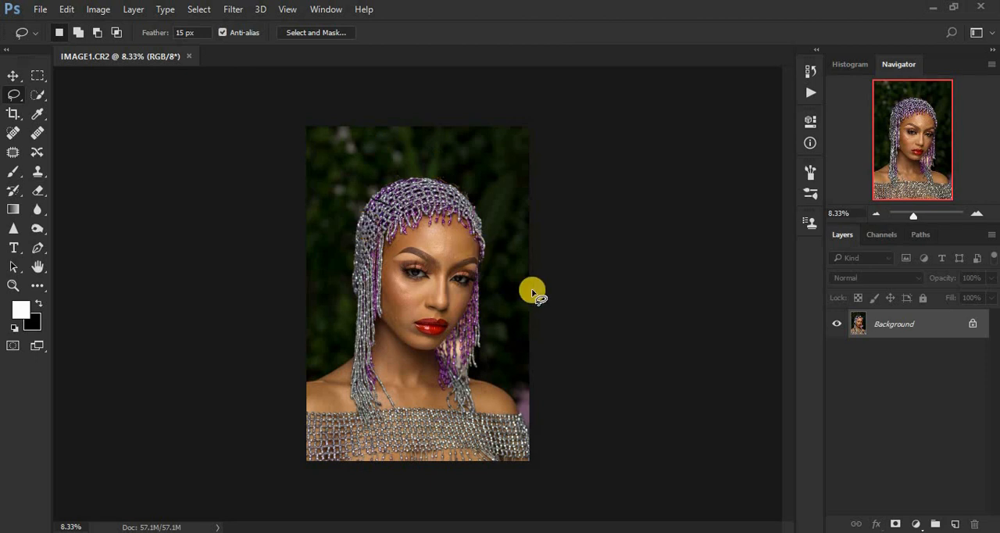
- Duplicate the Background layer twice to get two copies stacked above it
key("ctrl+plus")
key("ctrl+plus")
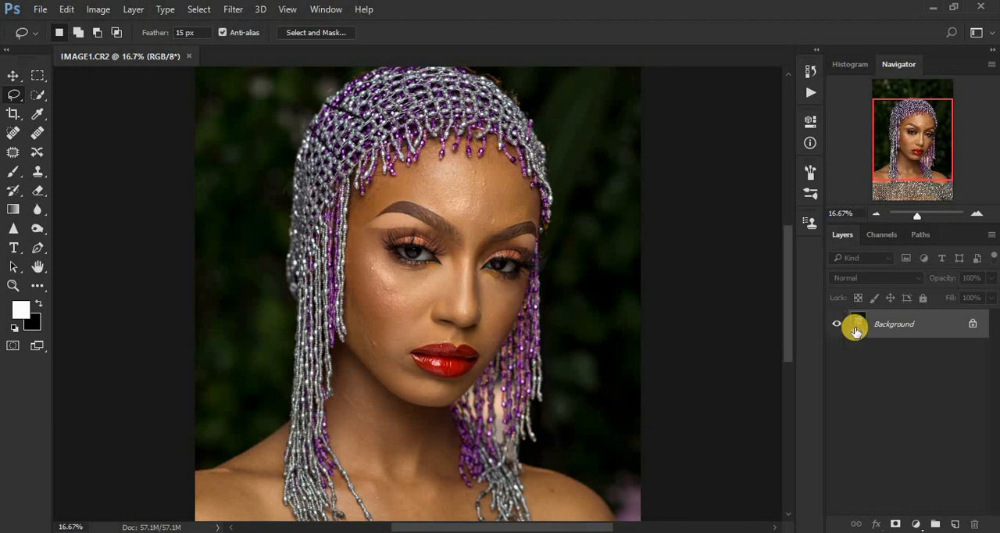
key("ctrl+j")
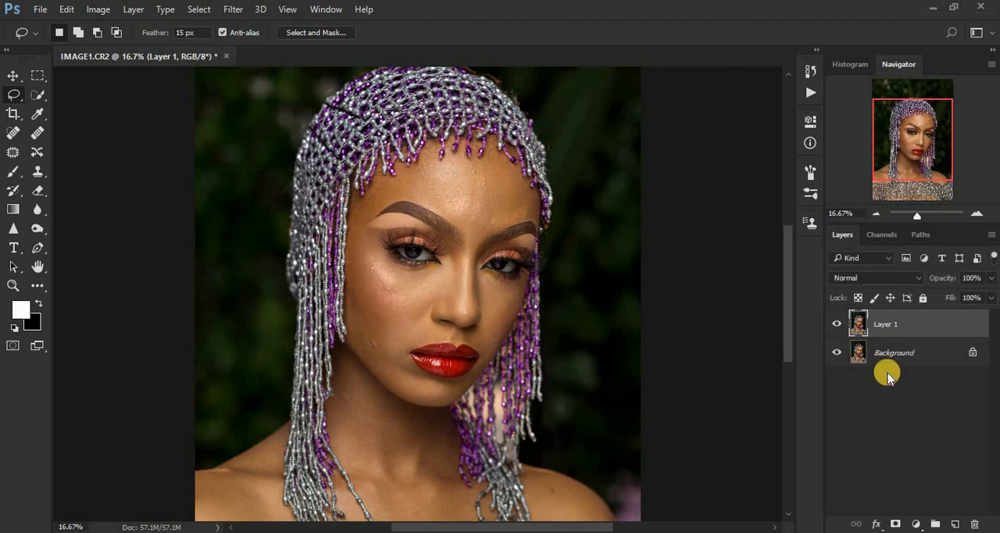
key("ctrl+j")
left_click_drag(915, 323, 954, 522)
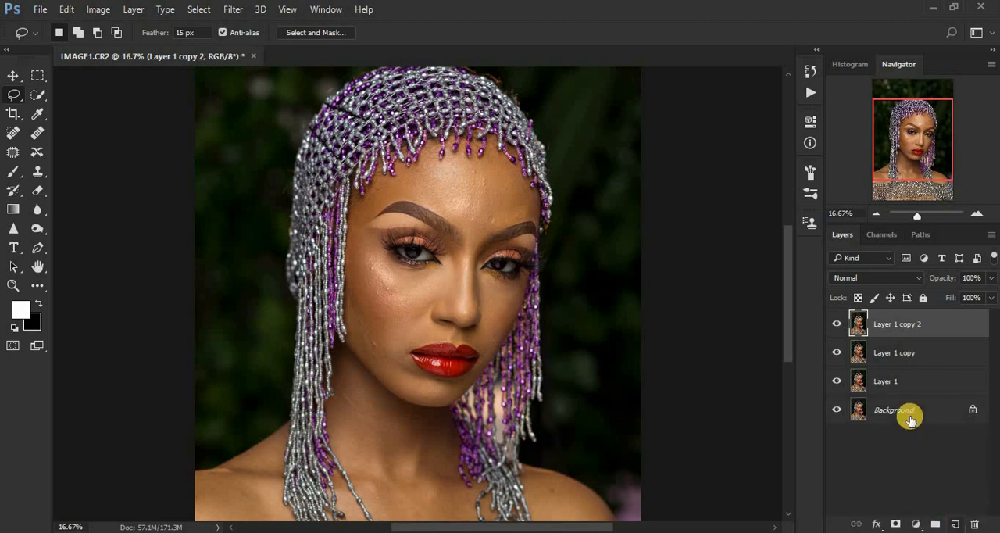
key("ctrl+z")
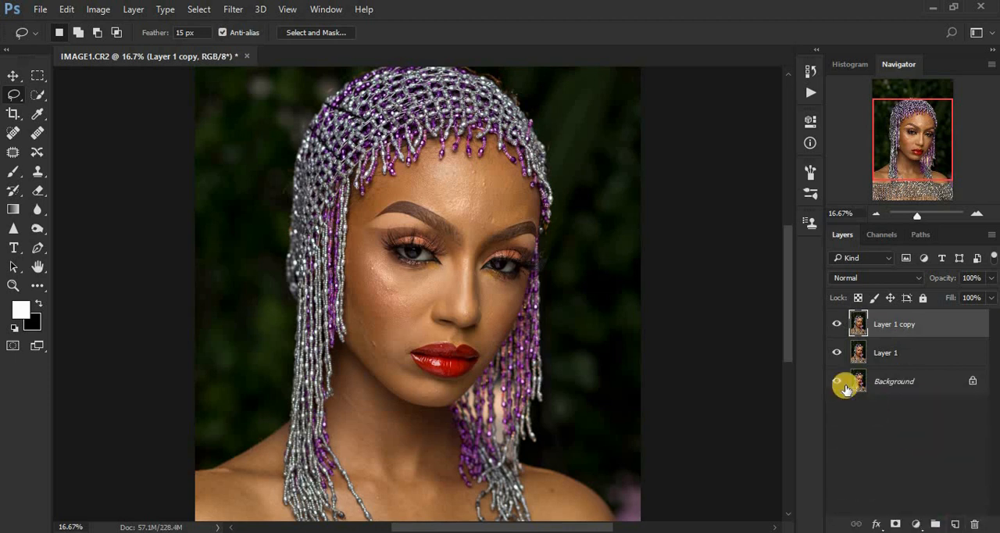
- Rename the lower duplicate layer, directly above the Background, as COLOR
double_click(888, 352)
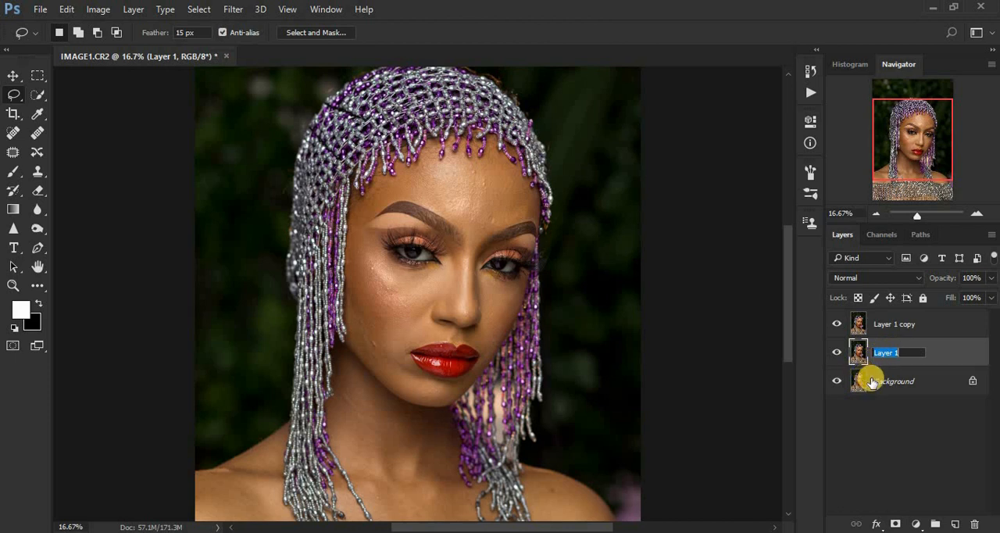
type("COLOR")
key("Return")
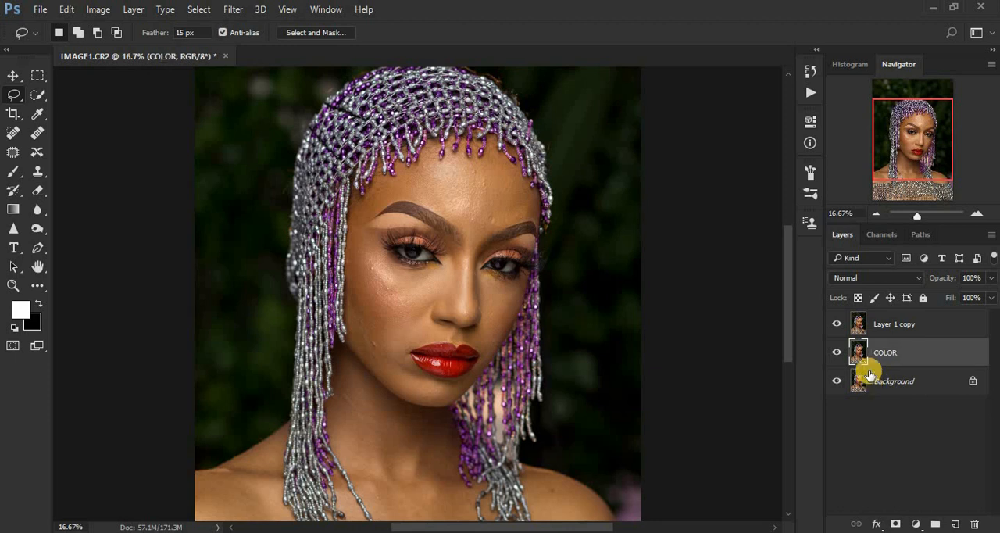
- Rename the uppermost duplicate layer as TEXTURE
double_click(880, 322)
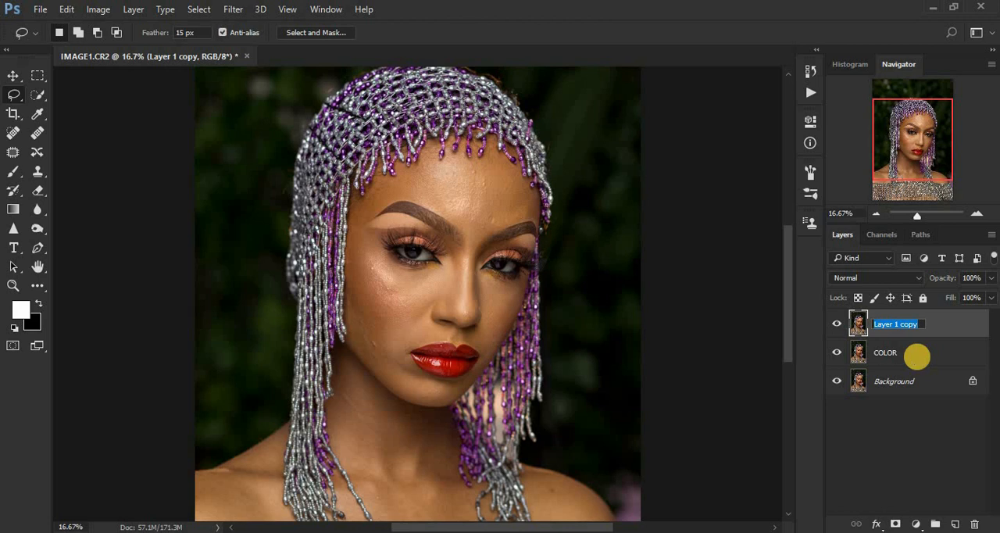
type("TEXTURE")
key("Return")
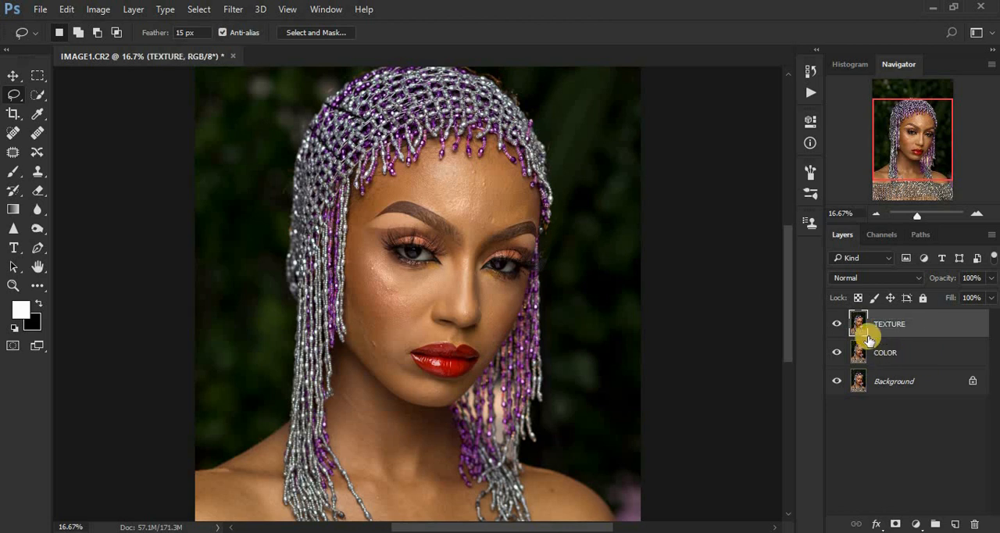
- Hide the TEXTURE layer and apply a Gaussian Blur with a radius of 10.0 pixels to the COLOR layer
left_click(902, 351)
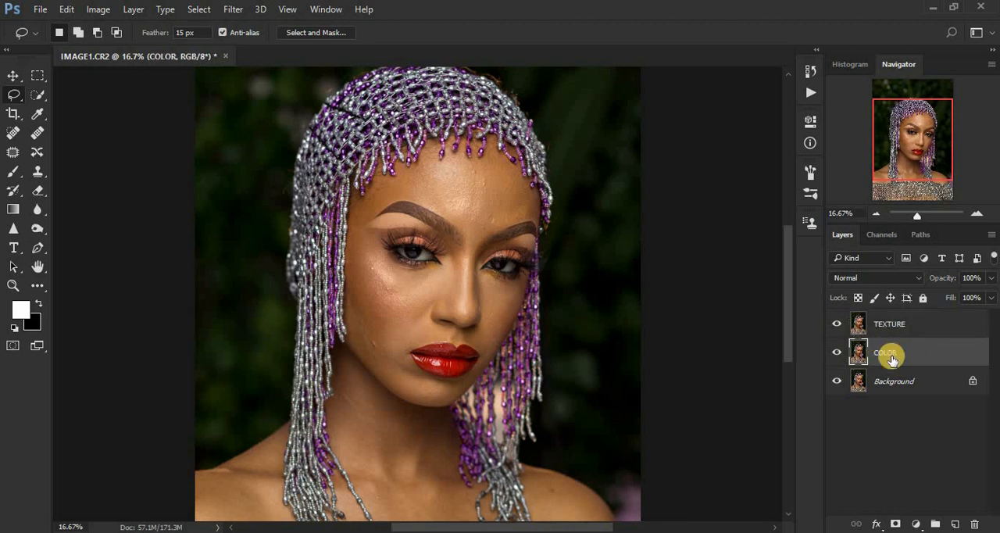
left_click(836, 324)
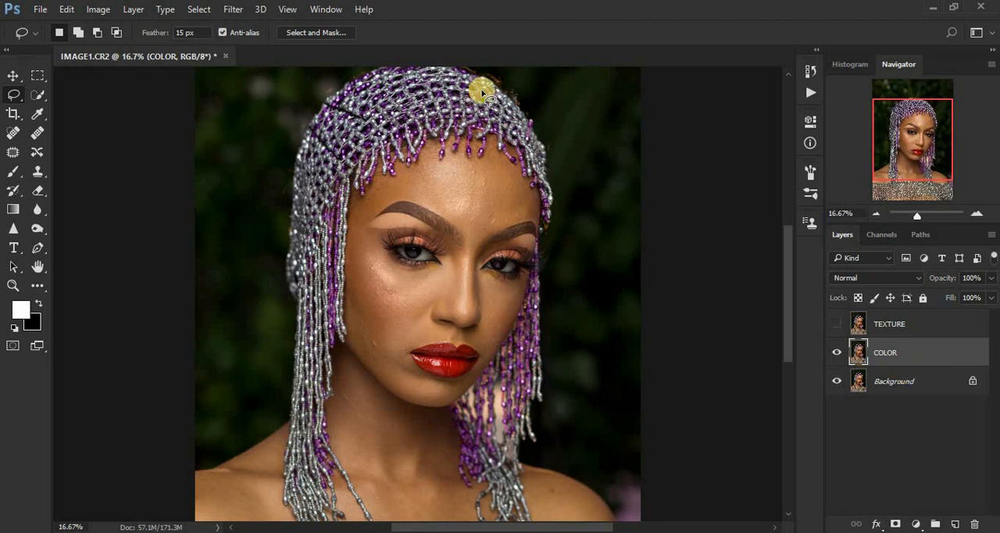
left_click(233, 10)
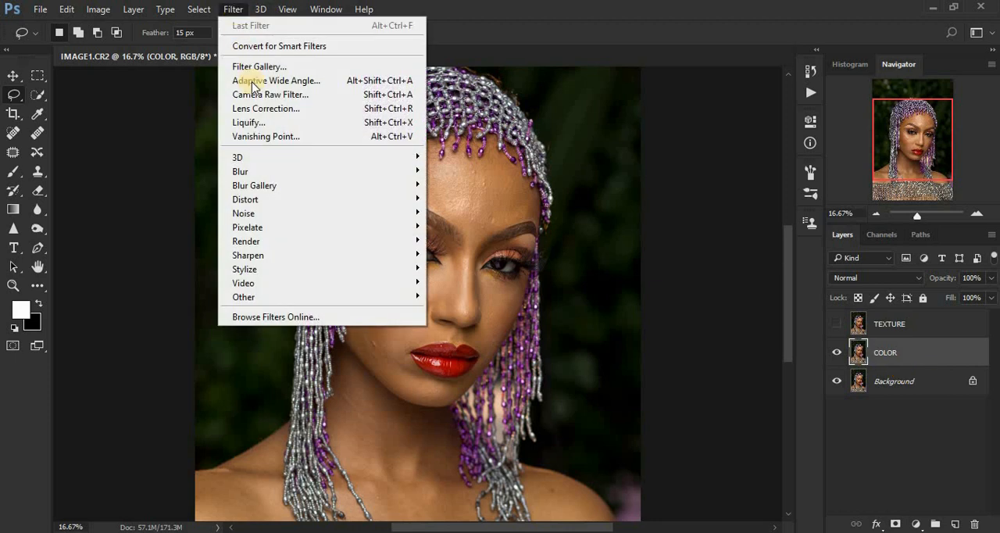
mouse_move(383, 177)
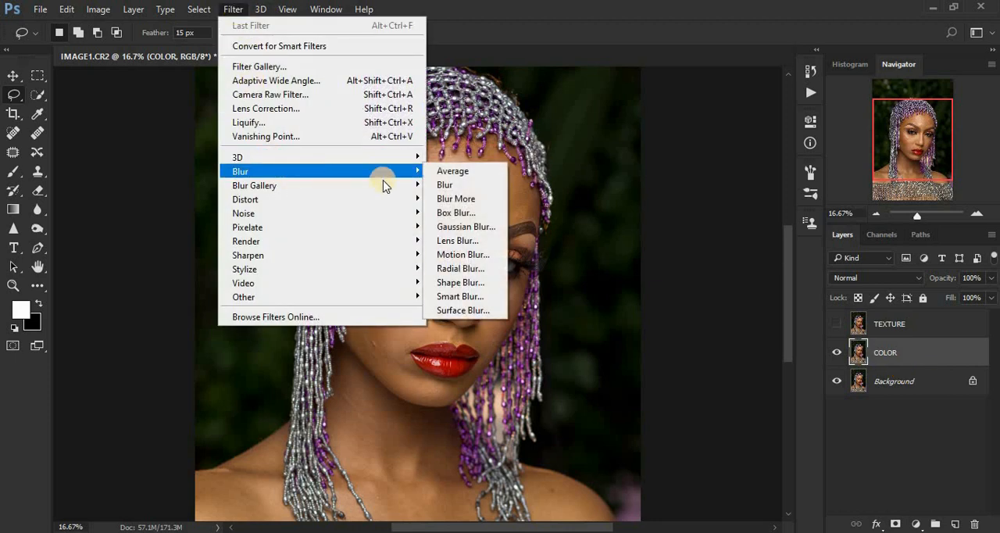
left_click(469, 227)
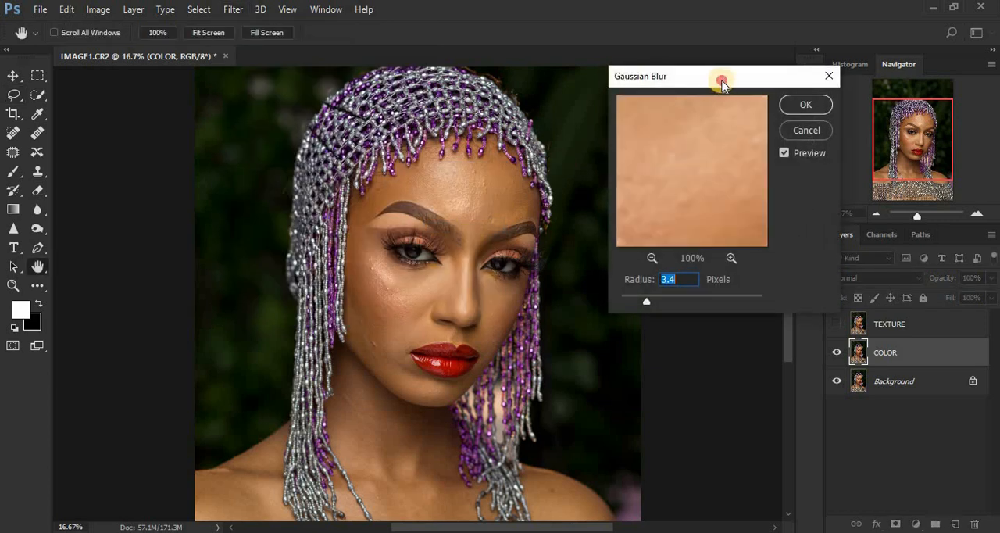
left_click_drag(704, 80, 723, 80)
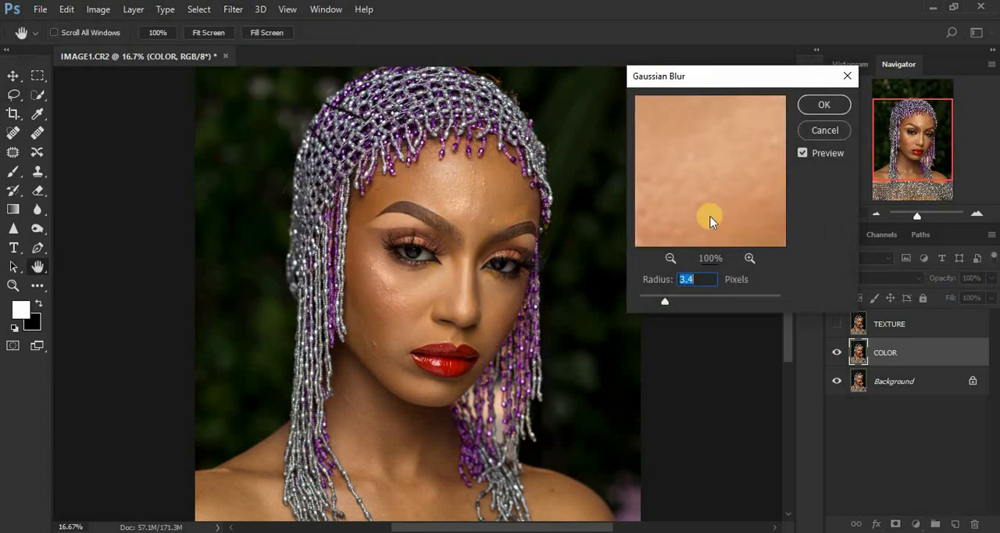
left_click(670, 258)
left_click(671, 259)
left_click(670, 259)
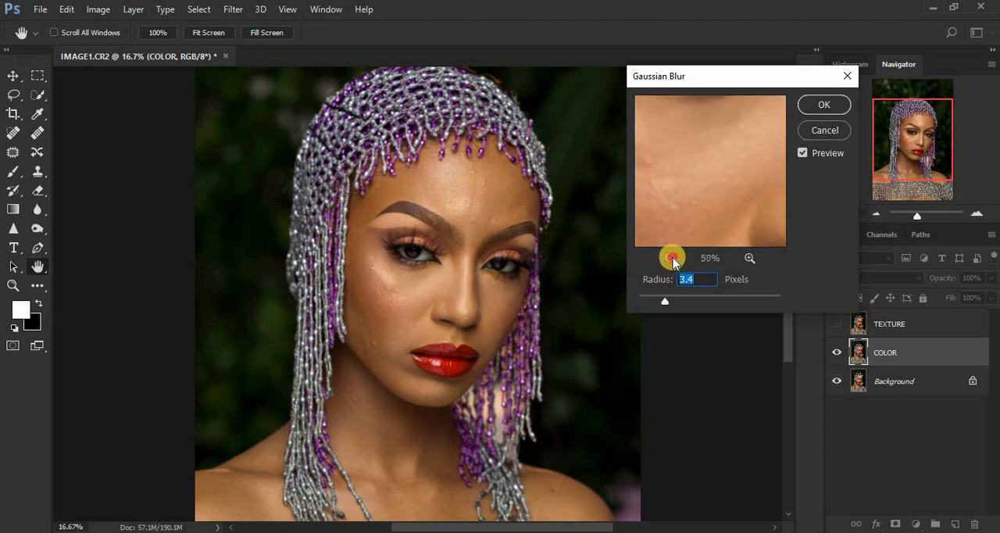
left_click(671, 259)
left_click_drag(702, 209, 705, 155)
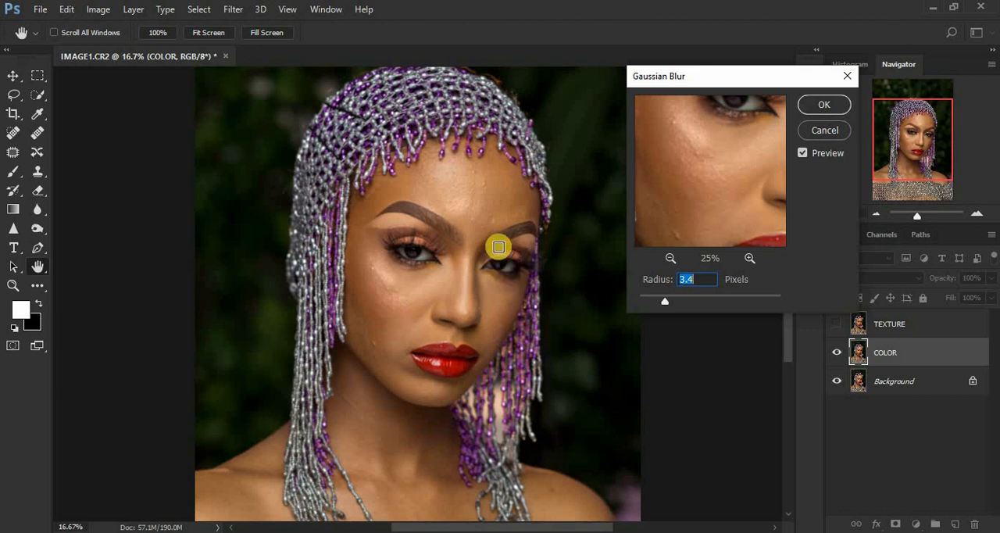
left_click_drag(664, 301, 693, 305)
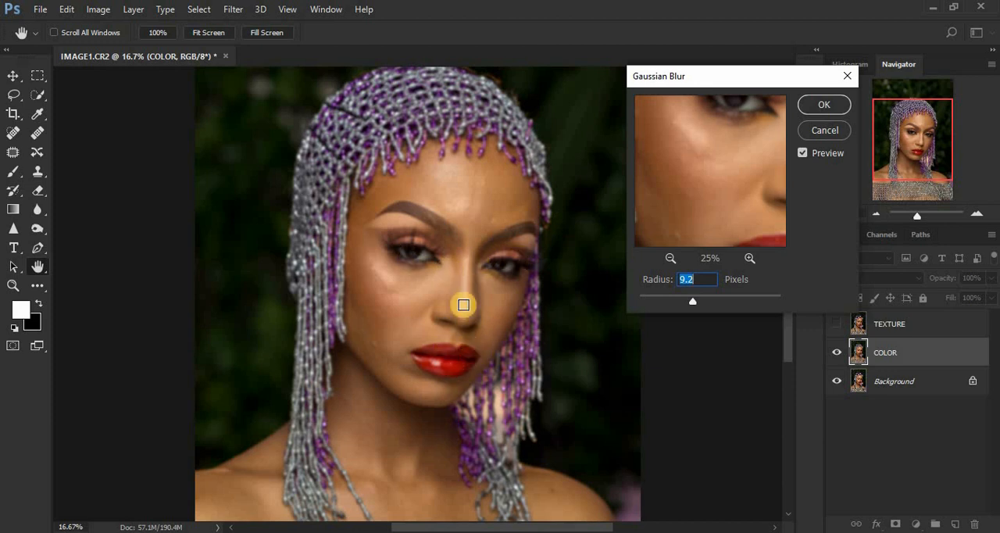
left_click_drag(693, 301, 694, 300)
left_click_drag(683, 172, 668, 245)
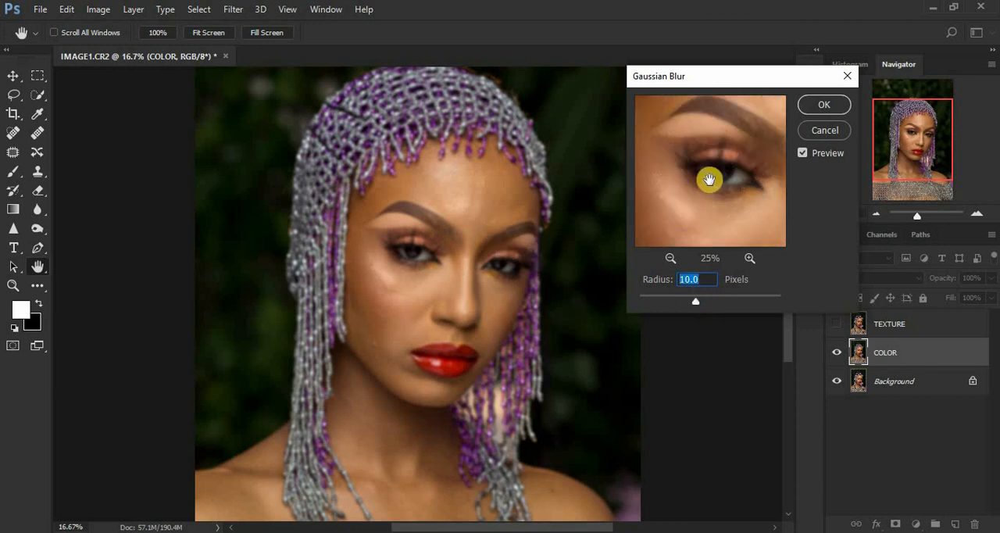
left_click_drag(709, 179, 672, 270)
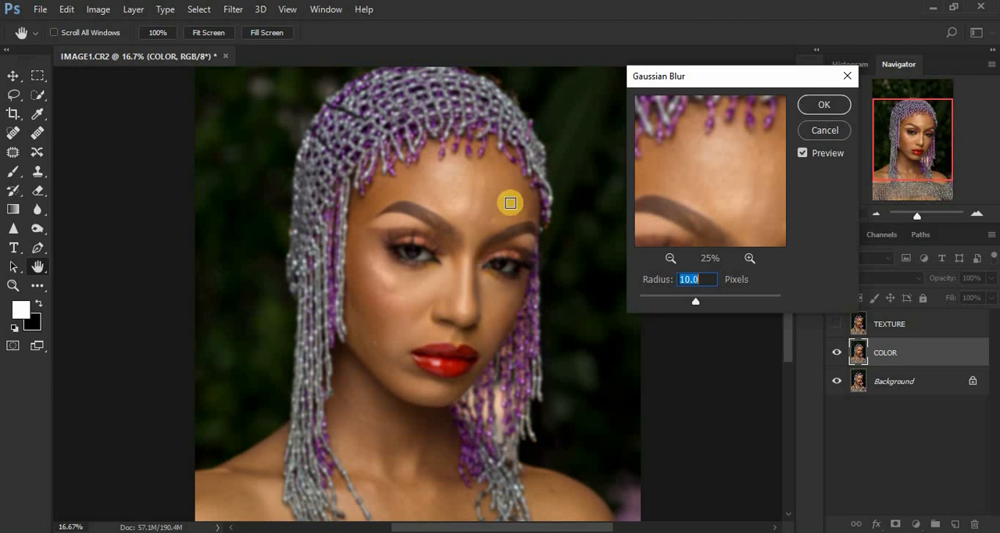
left_click(824, 103)
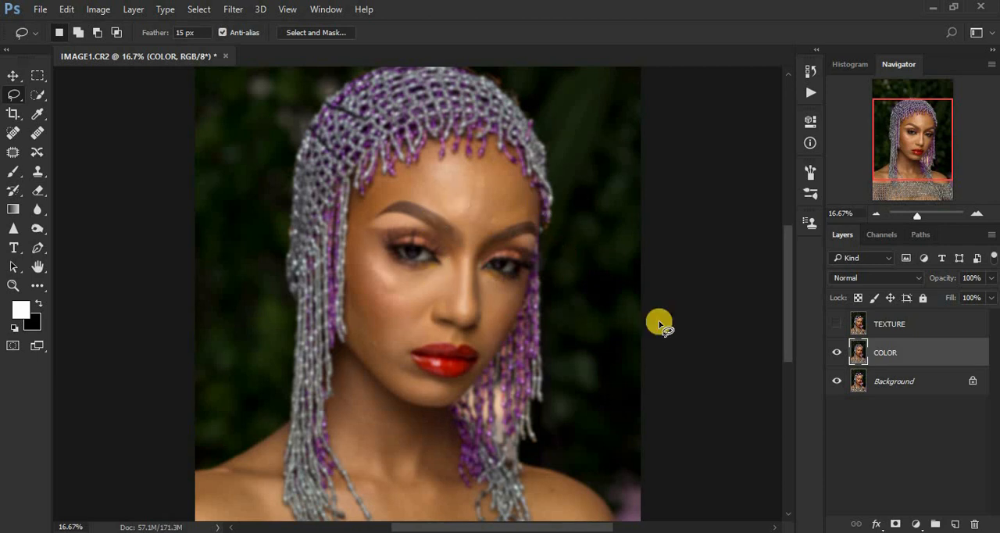
- Show the TEXTURE layer and run Apply Image on it with COLOR as source layer, Subtract blending, scale 2 and offset 128
left_click(836, 324)
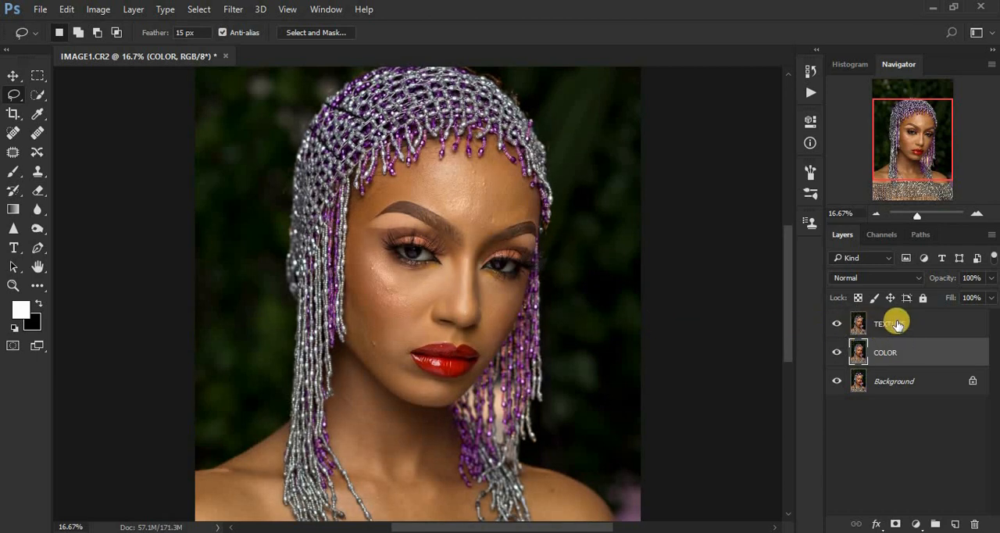
left_click(896, 324)
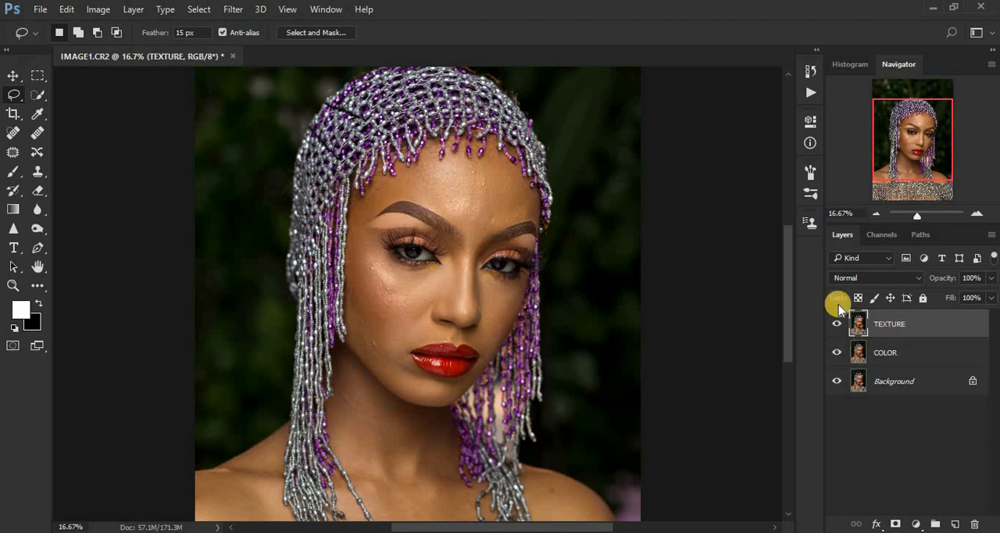
left_click(97, 8)
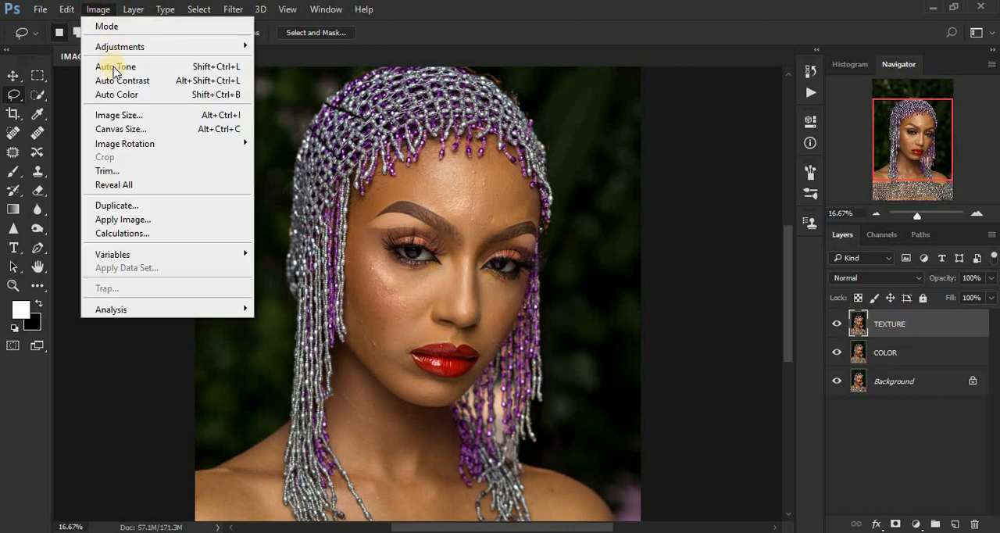
left_click(125, 218)
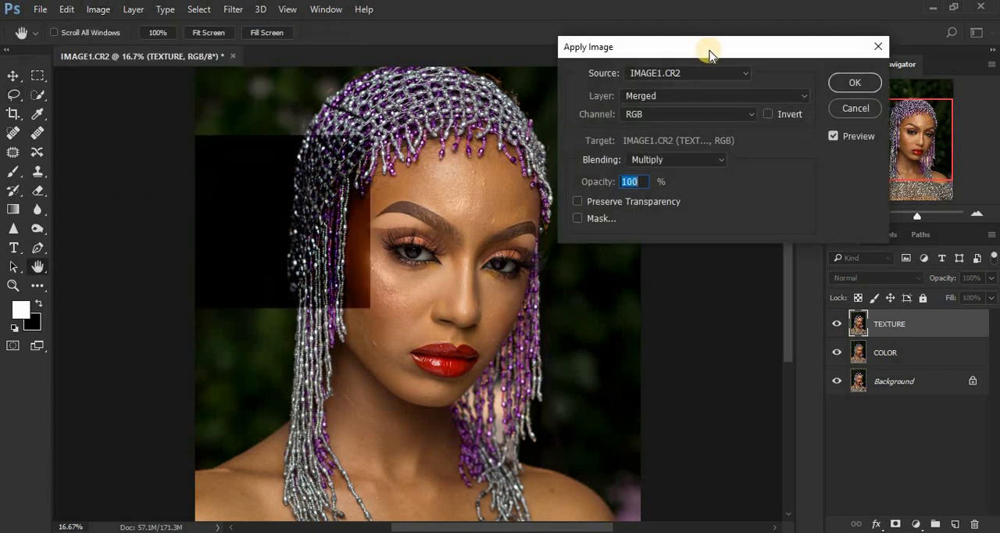
left_click_drag(713, 50, 722, 47)
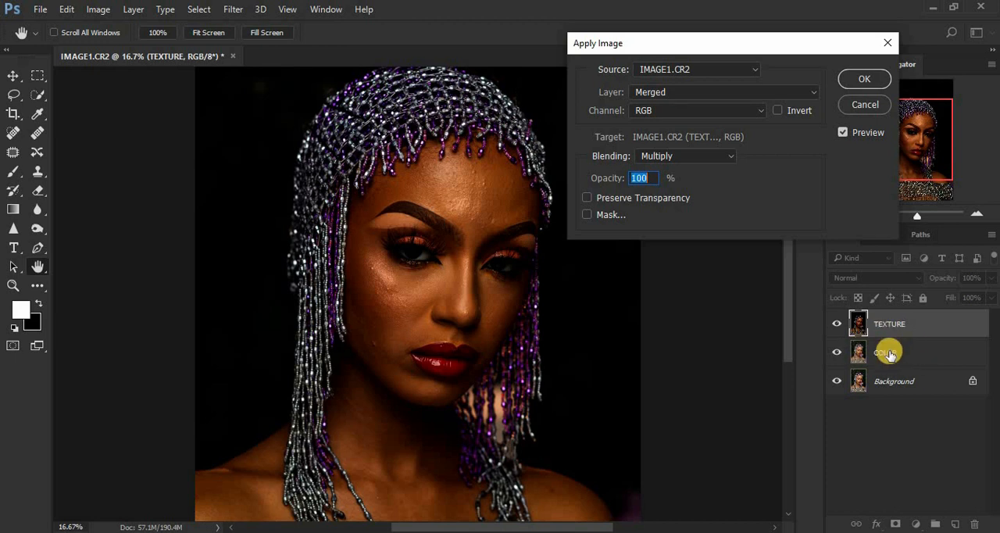
left_click(665, 92)
left_click(662, 137)
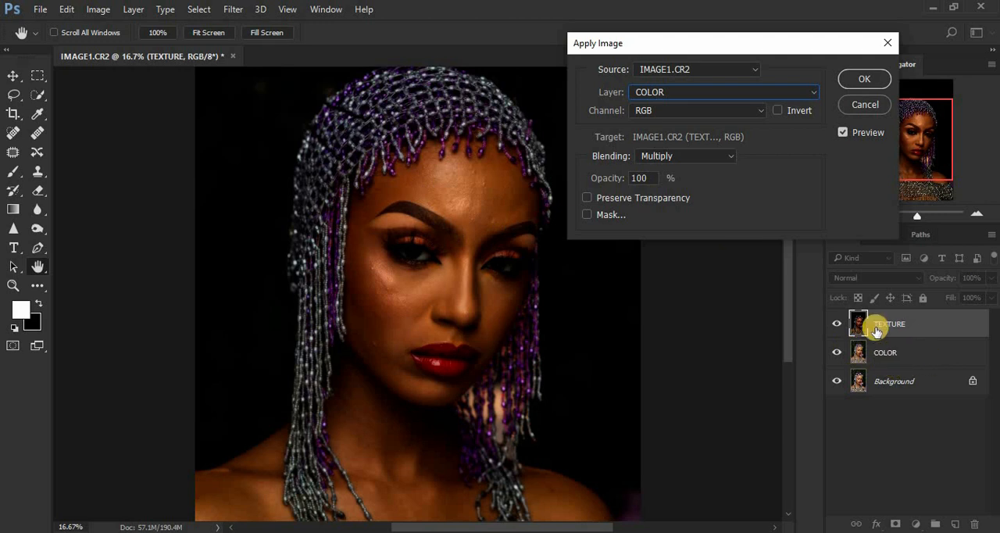
left_click(676, 156)
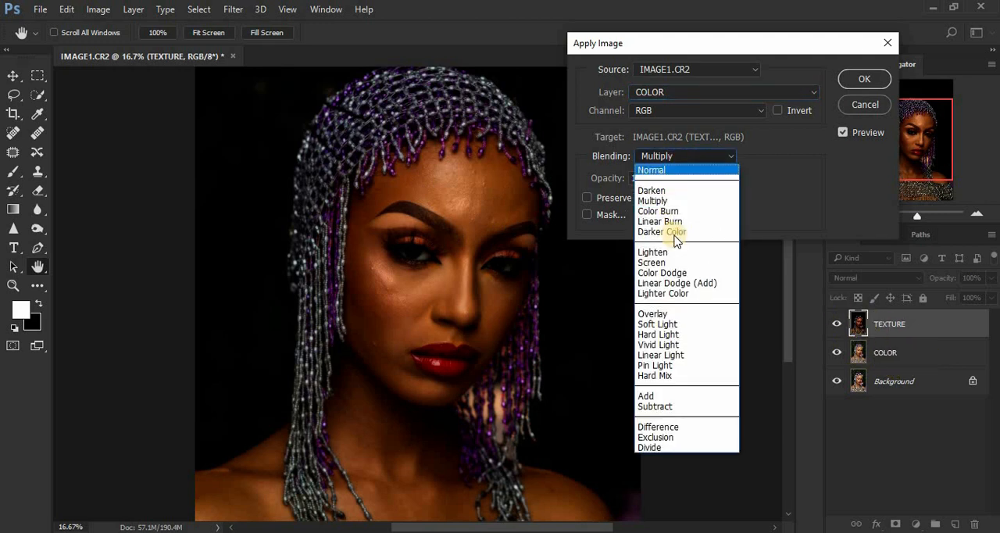
left_click(676, 407)
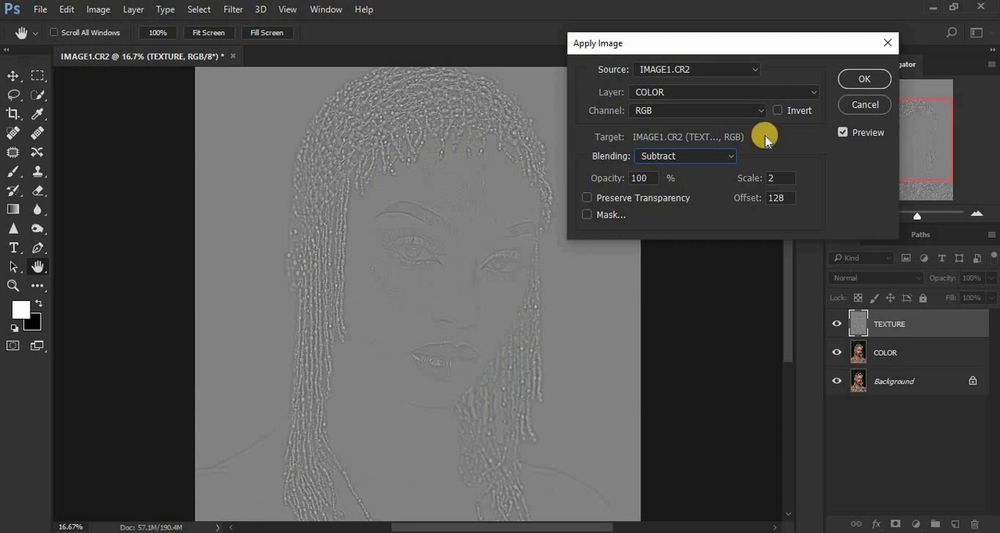
left_click(859, 81)
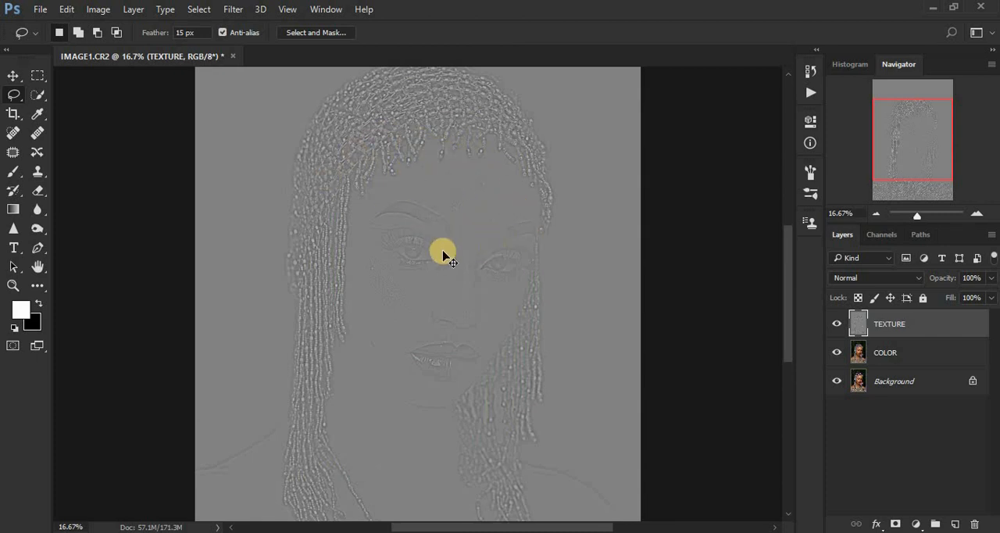
- Set the TEXTURE layer's blend mode to Linear Light and check the face
key("ctrl+plus")
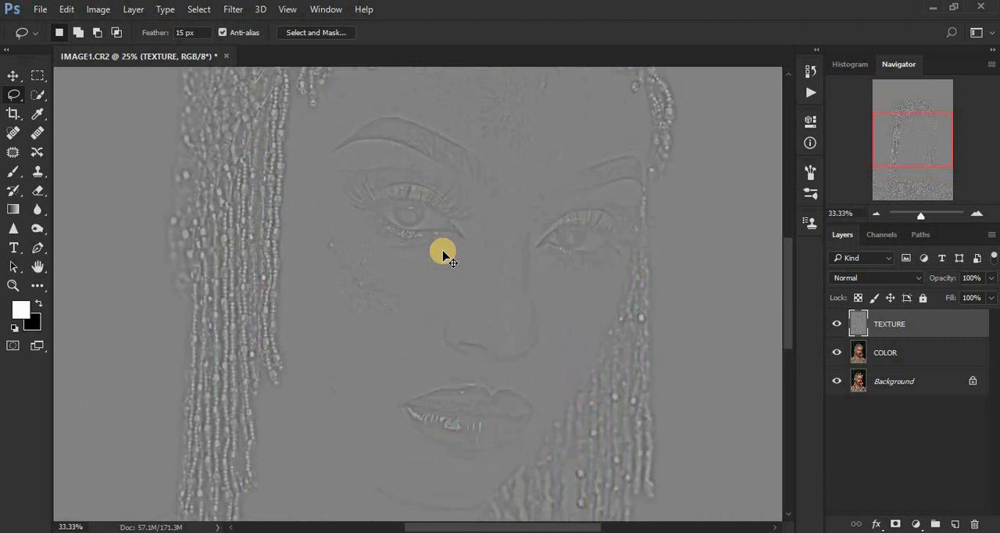
key("ctrl+minus")
key("ctrl+minus")
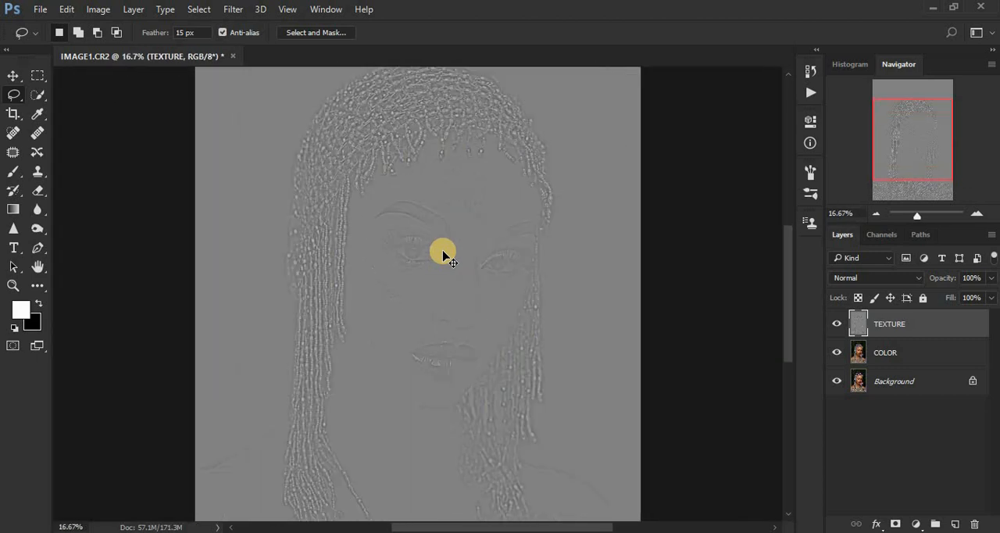
key("ctrl+plus")
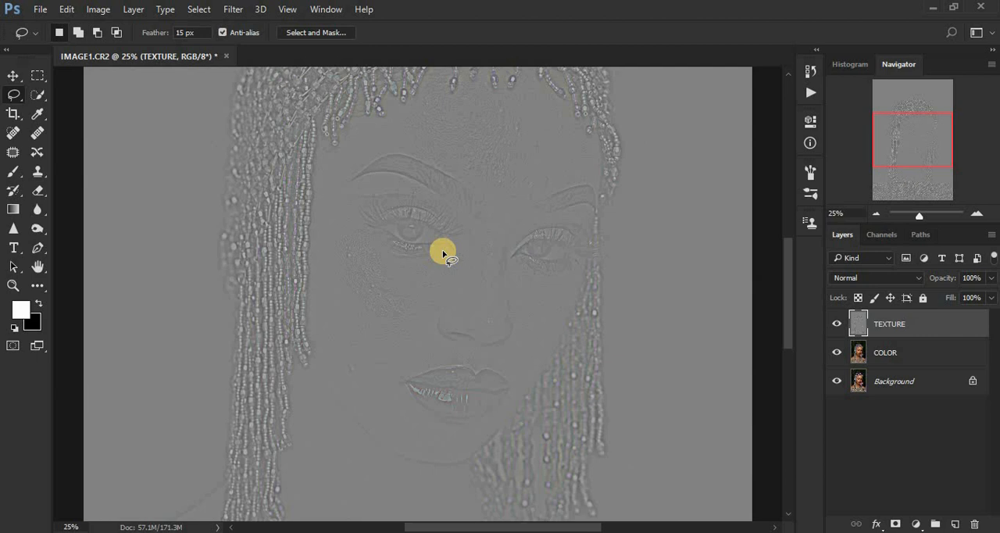
left_click(849, 278)
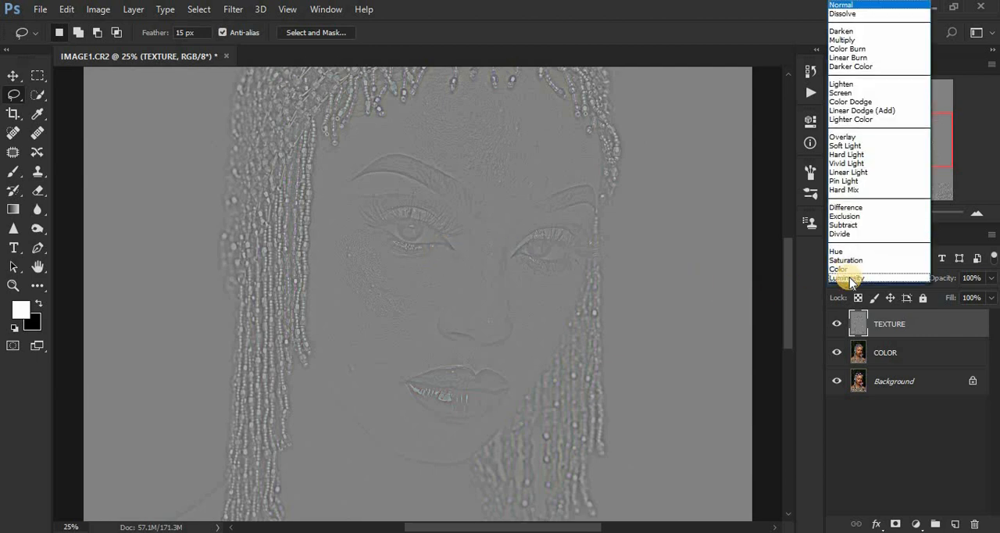
left_click(844, 173)
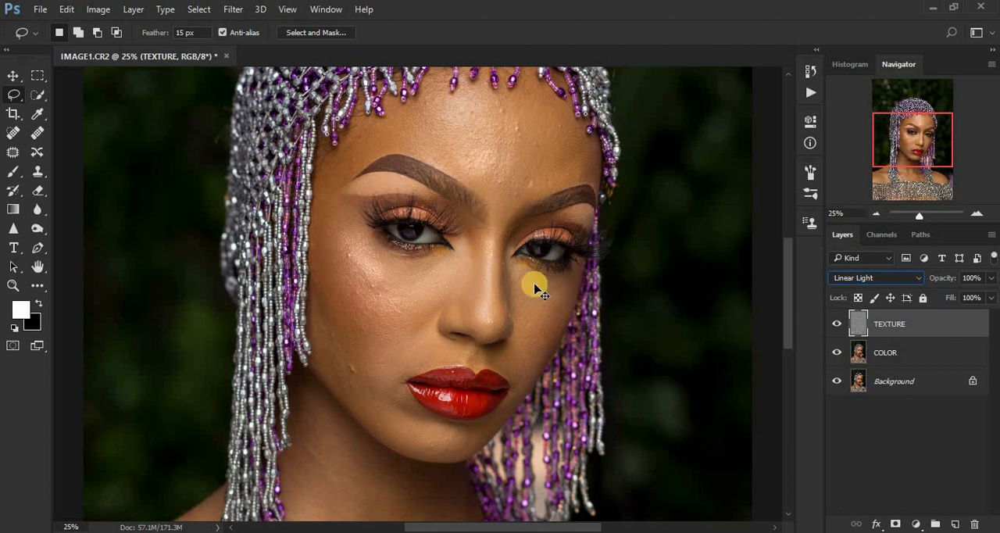
key("ctrl+minus")
key("ctrl+plus")
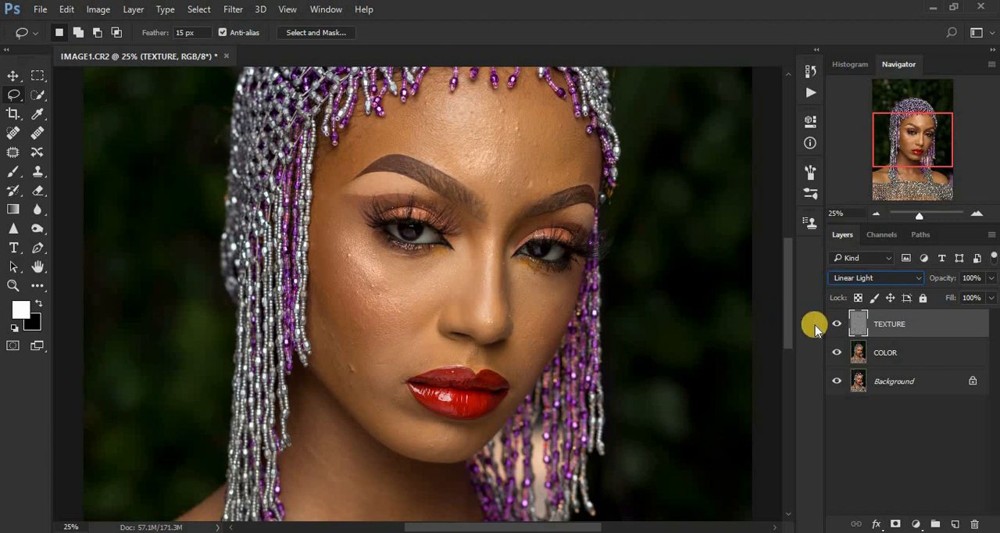
- Group the TEXTURE and COLOR layers and name the group FREQUENCY SEPARATION
left_click(914, 356, "shift")
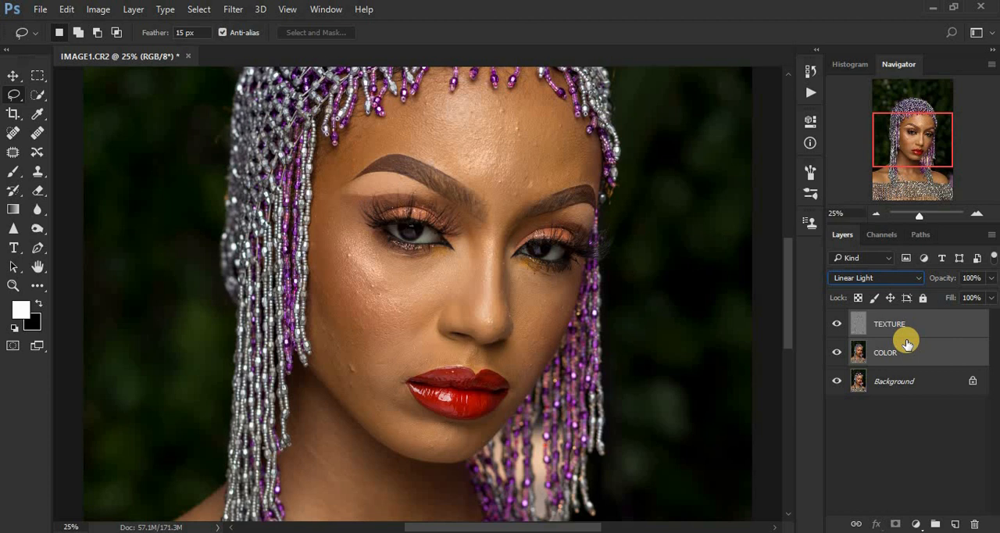
key("ctrl+g")
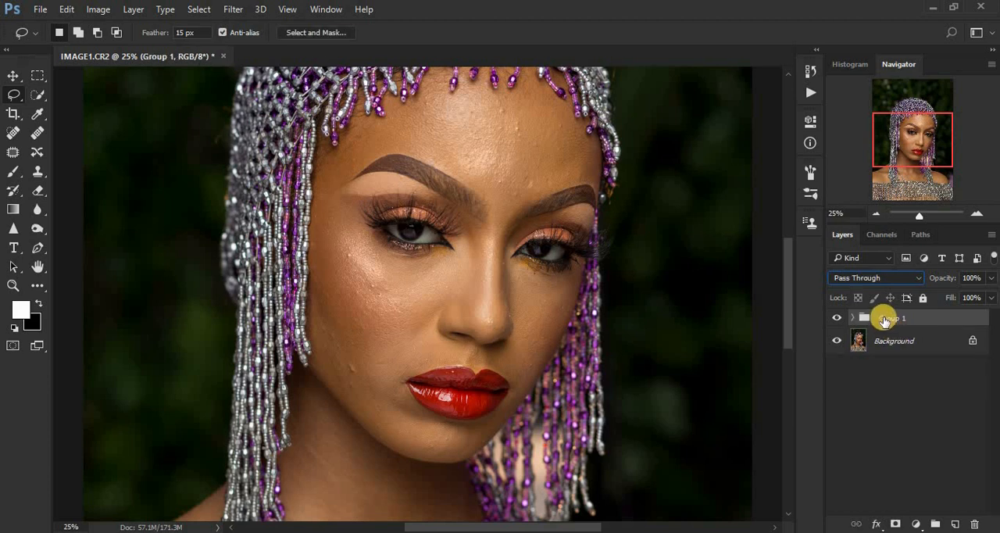
double_click(885, 318)
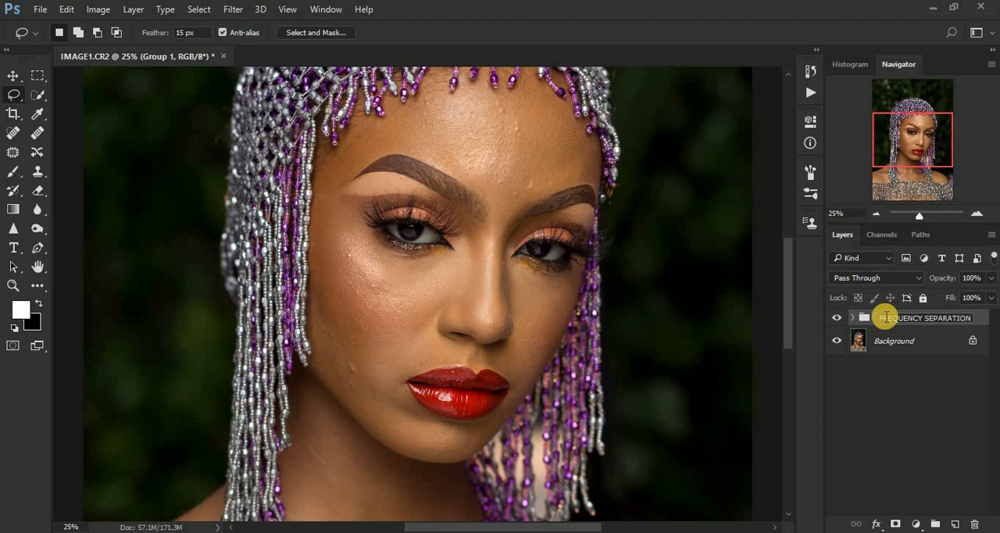
key("Return")
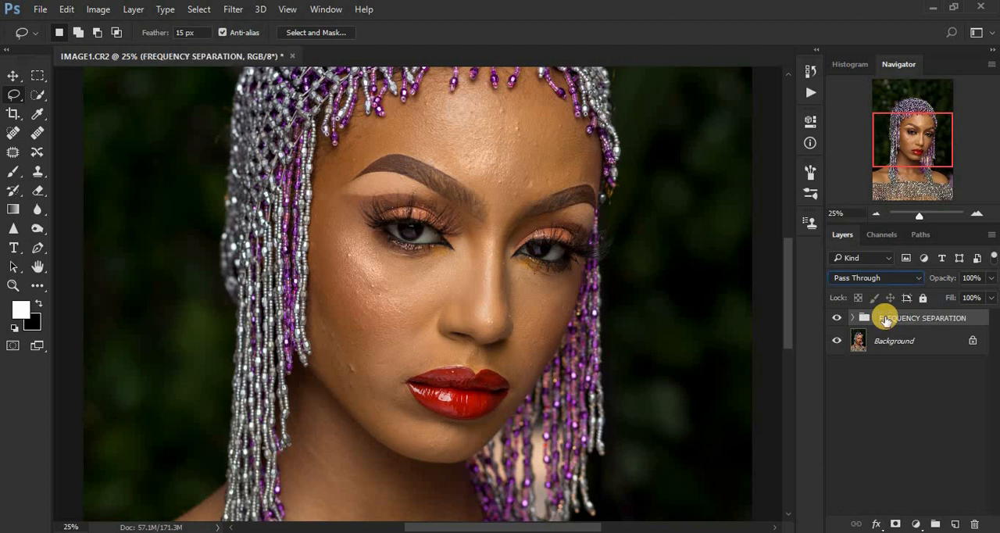
- Compare the portrait with the FREQUENCY SEPARATION group hidden and shown
left_click(839, 318)
left_click(839, 319)
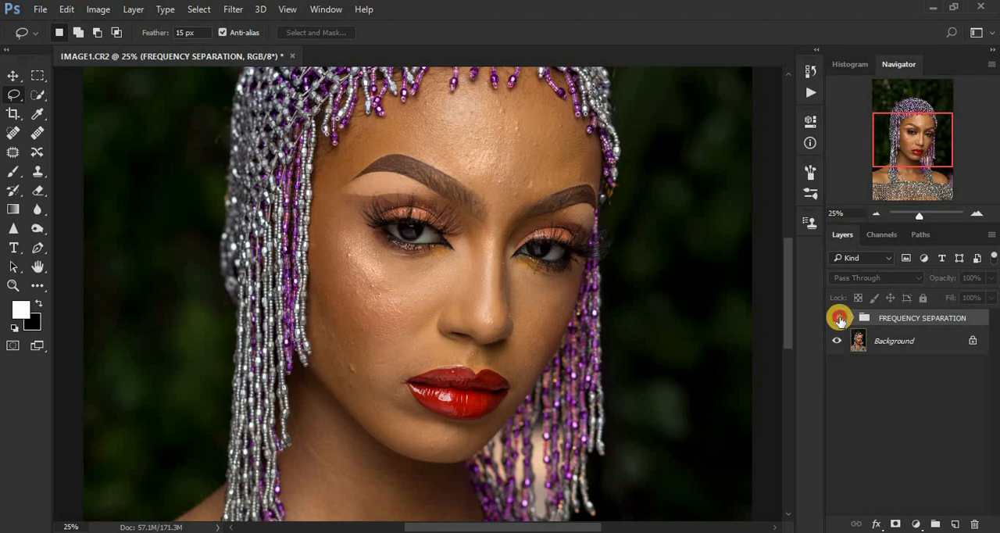
left_click(839, 319)
left_click(838, 319)
left_click(838, 318)
left_click(838, 318)
left_click(839, 318)
left_click(839, 319)
left_click(838, 319)
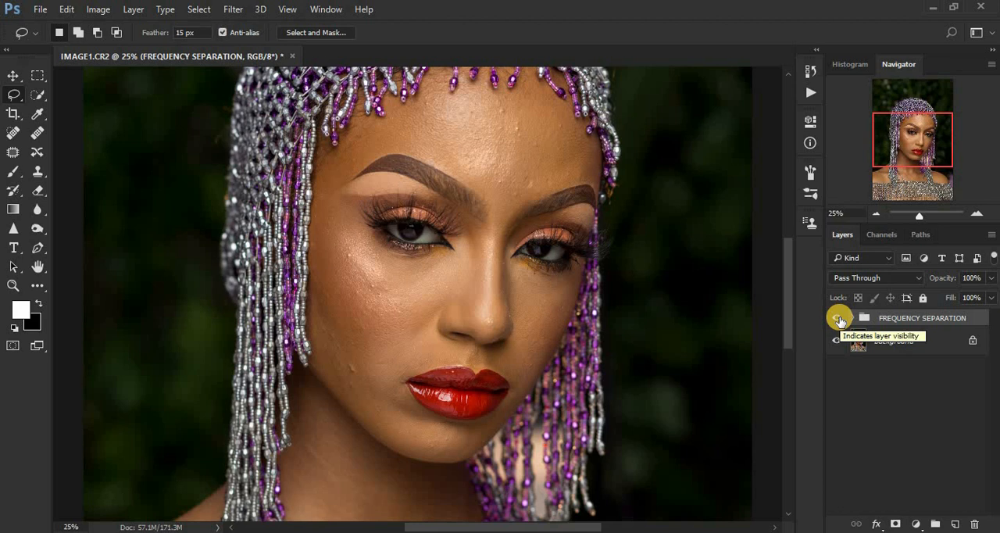
key("ctrl+minus")
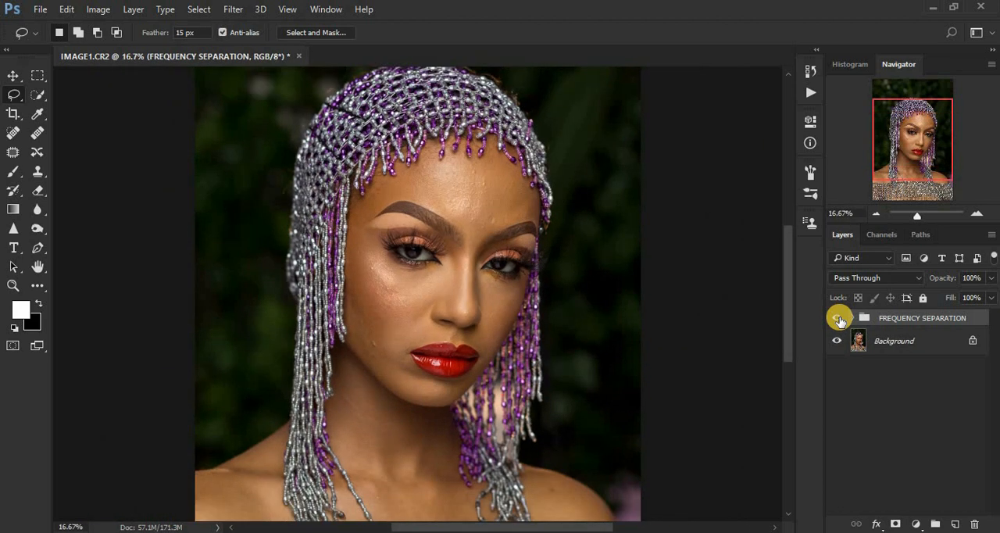
key("ctrl+minus")
key("ctrl+plus")
- Add a Black & White adjustment layer above TEXTURE inside the group and set its Reds to -72
left_click(852, 318)
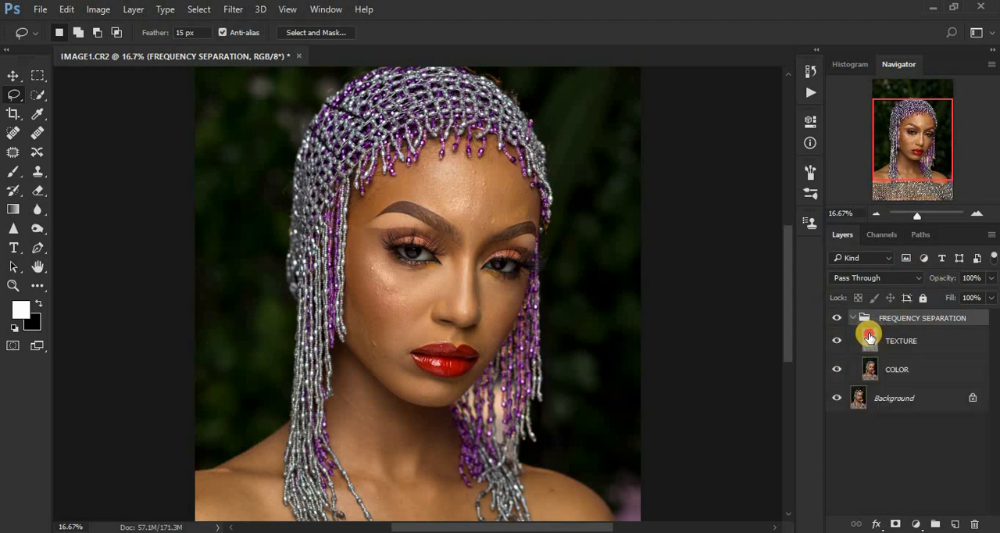
left_click(869, 338)
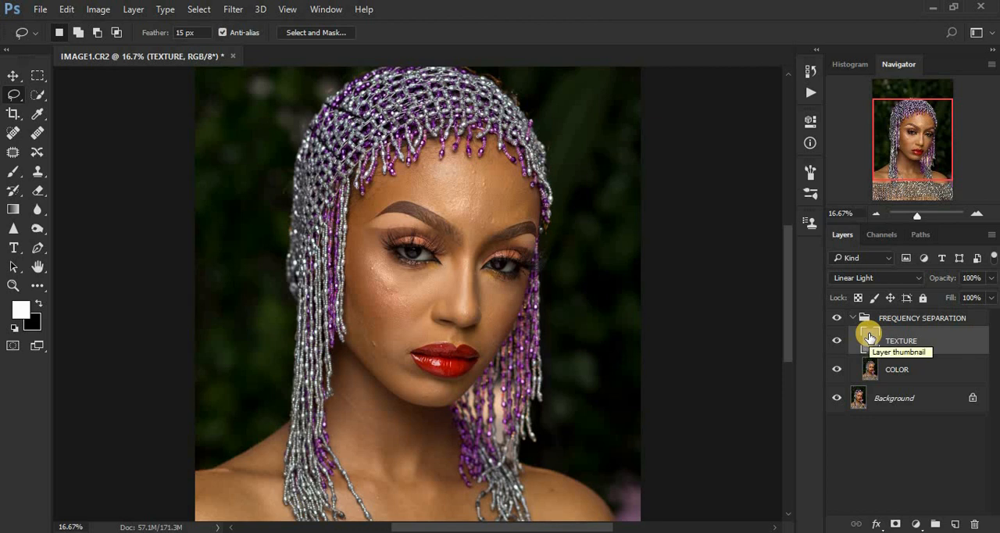
key("ctrl+plus")
key("ctrl+plus")
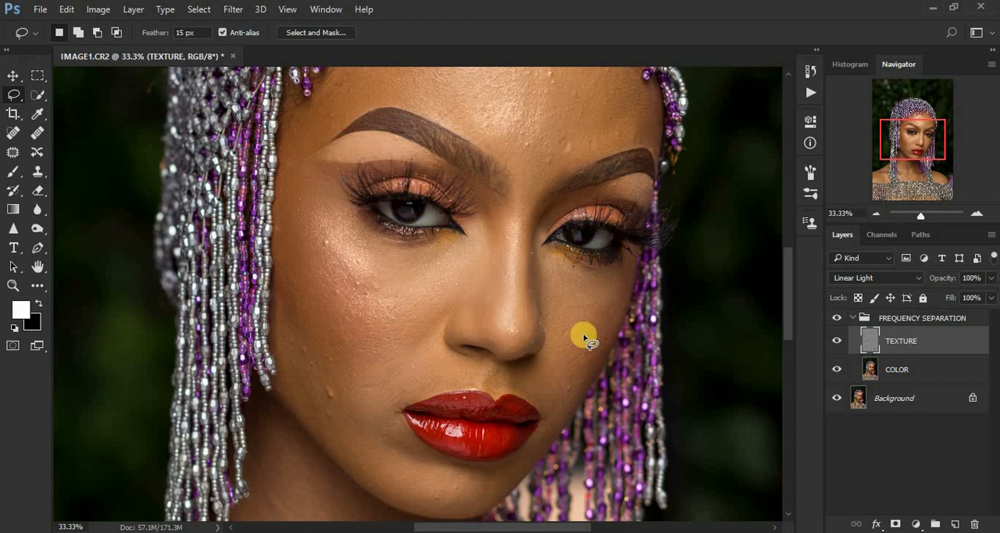
left_click(915, 523)
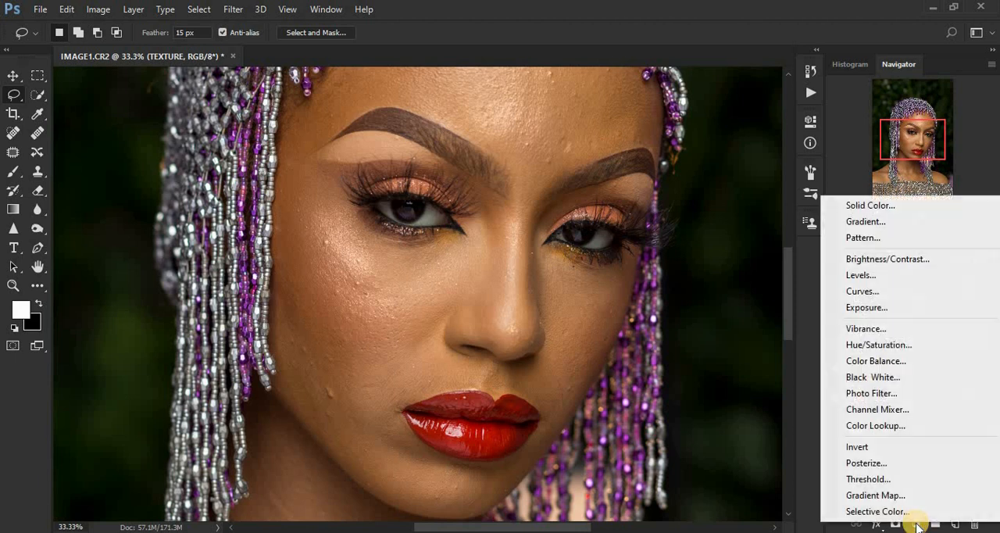
left_click(875, 379)
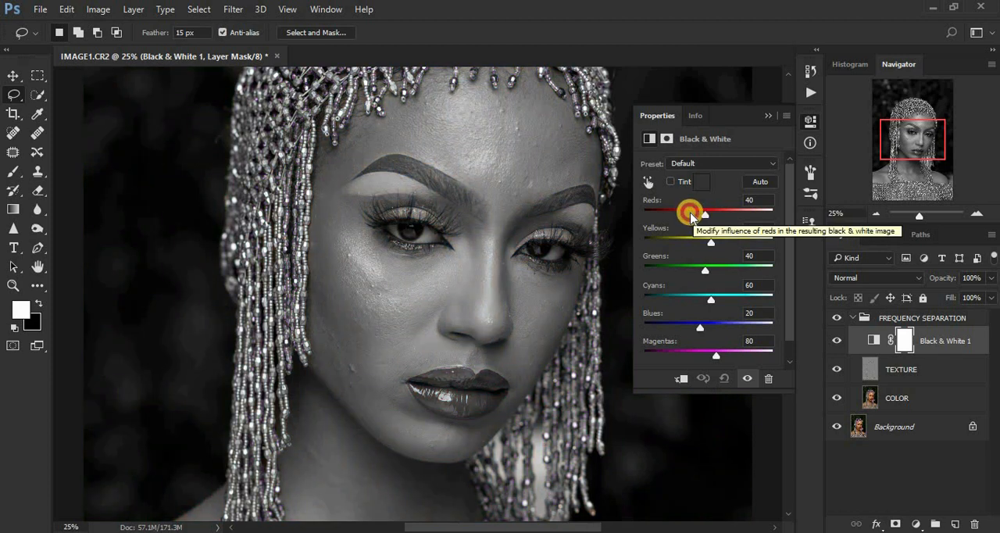
left_click_drag(690, 215, 705, 219)
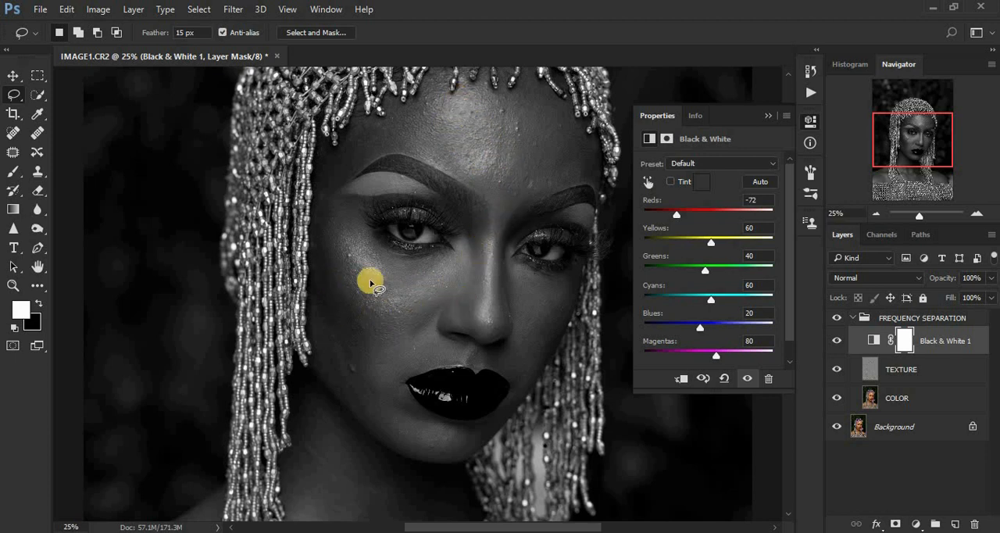
scroll(370, 282, "up", 1)
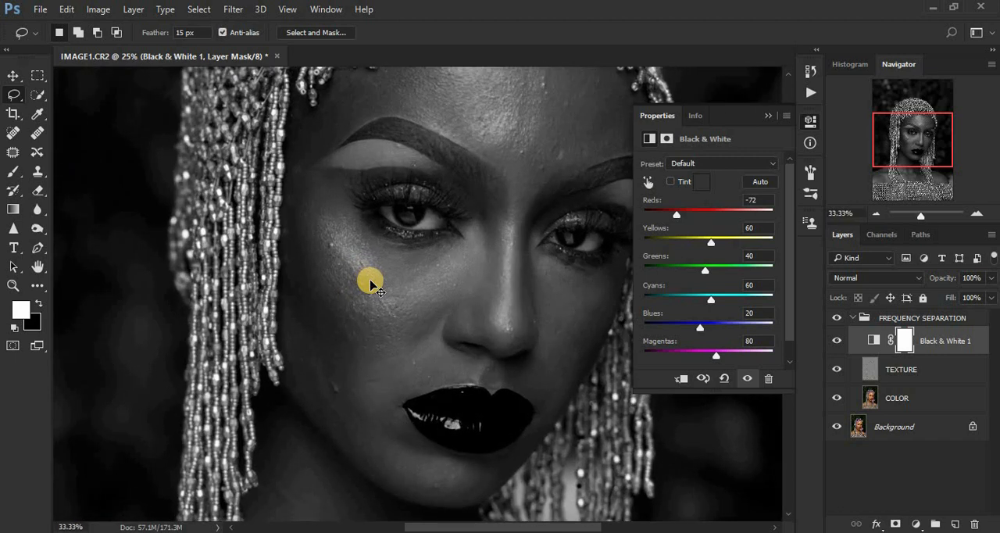
scroll(370, 282, "down", 1)
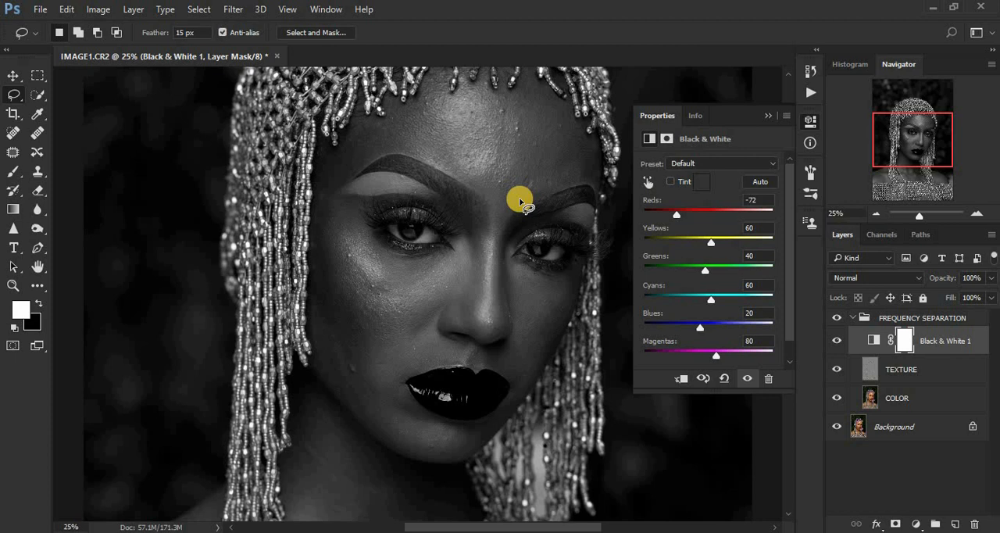
left_click(769, 118)
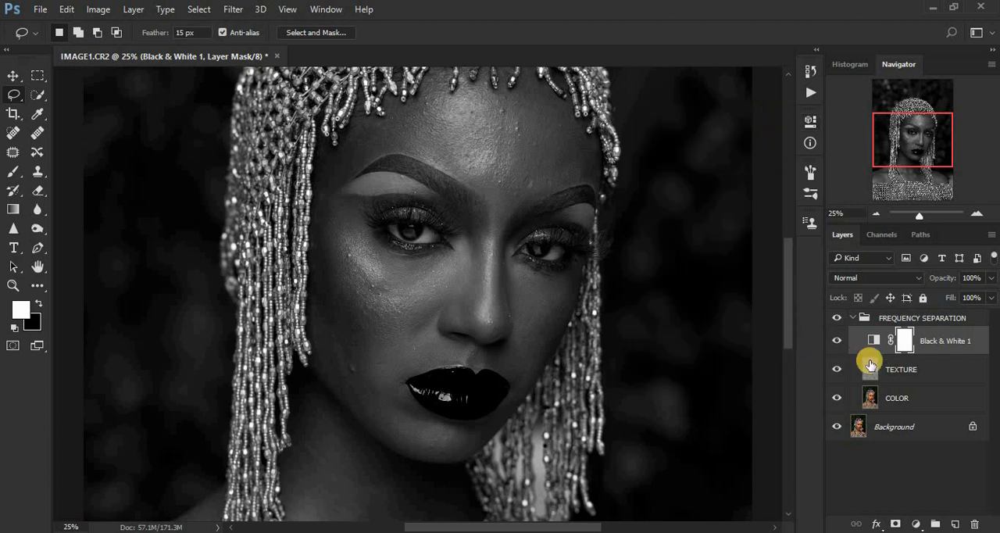
- Activate the Mixer Brush Tool on the COLOR layer and clean the brush
left_click(872, 400)
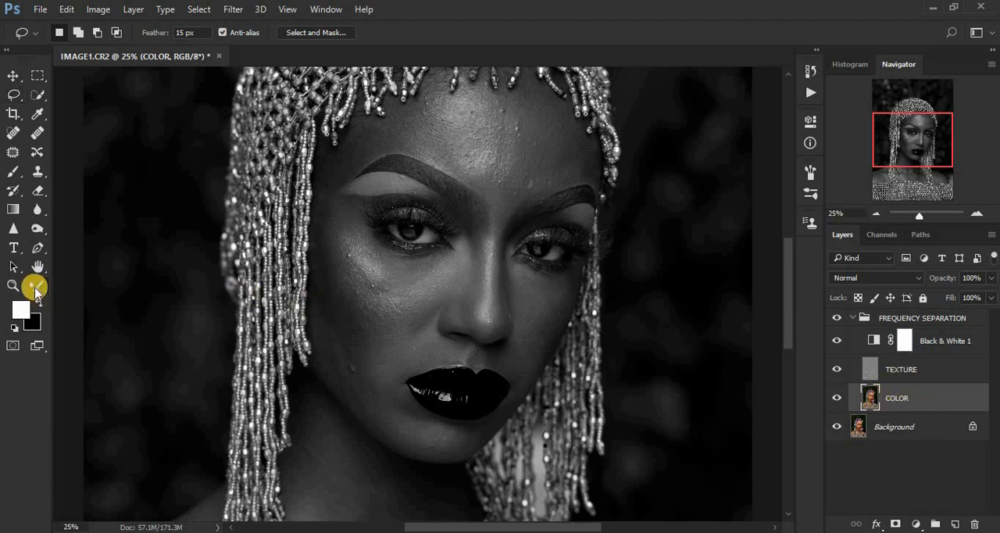
left_click(36, 288)
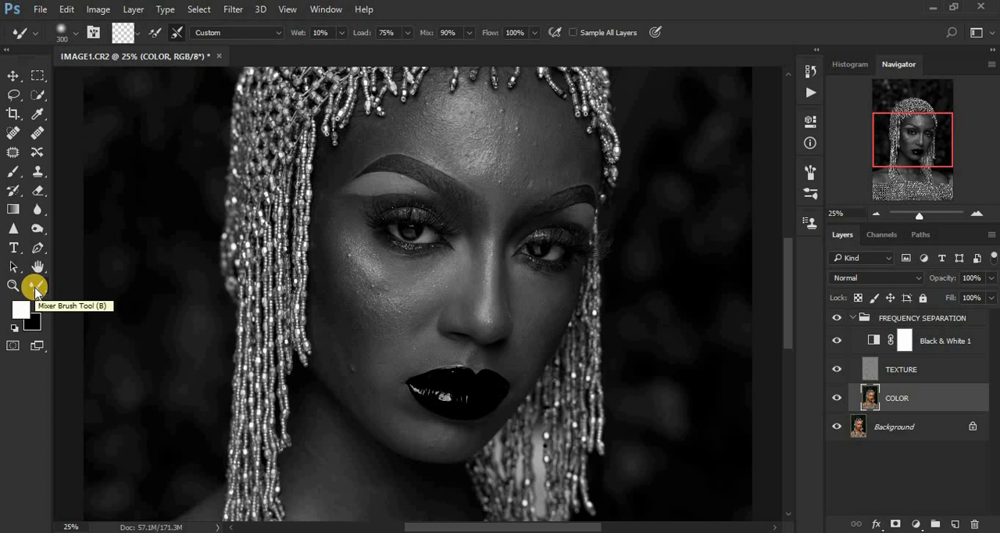
right_click(35, 288)
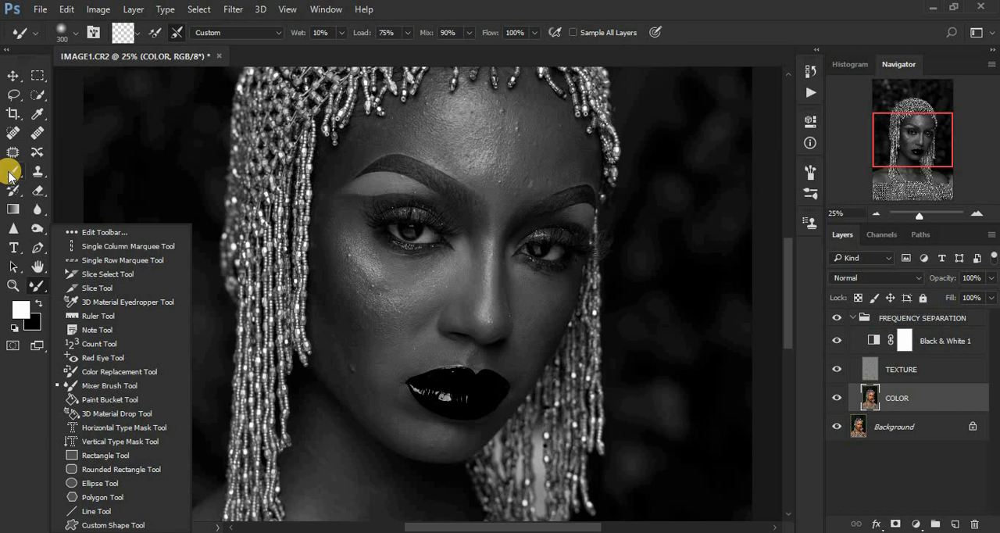
left_click(788, 309)
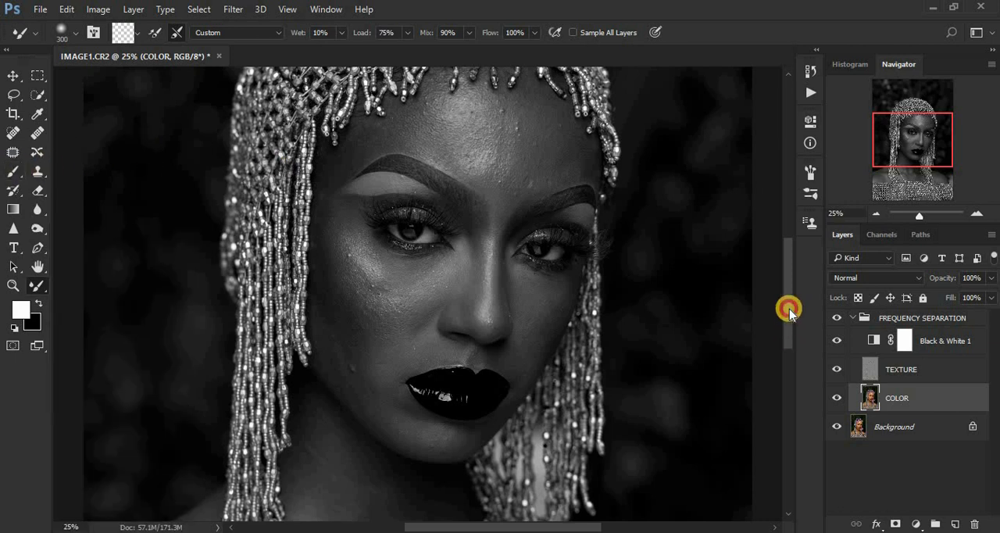
left_click_drag(788, 308, 789, 308)
key("ctrl+minus")
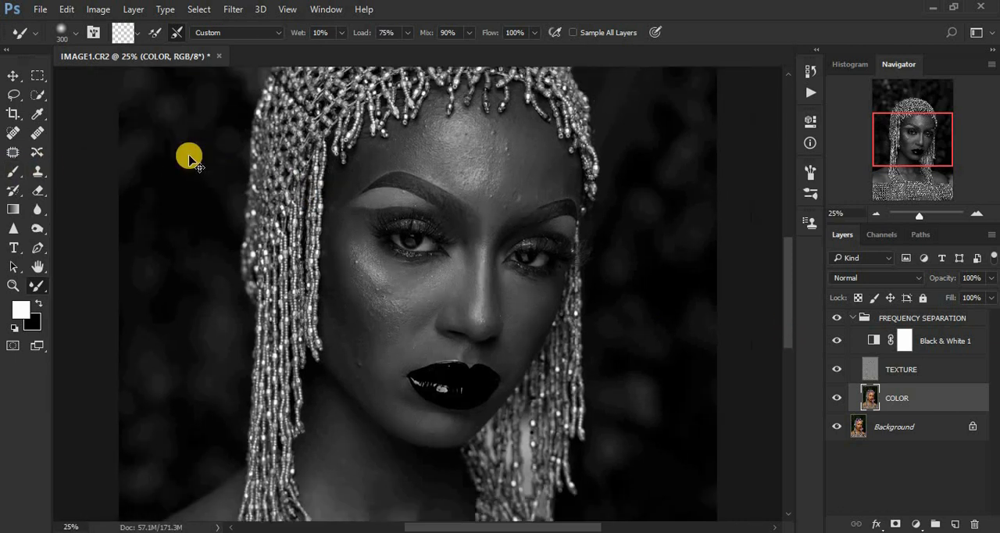
key("ctrl+plus")
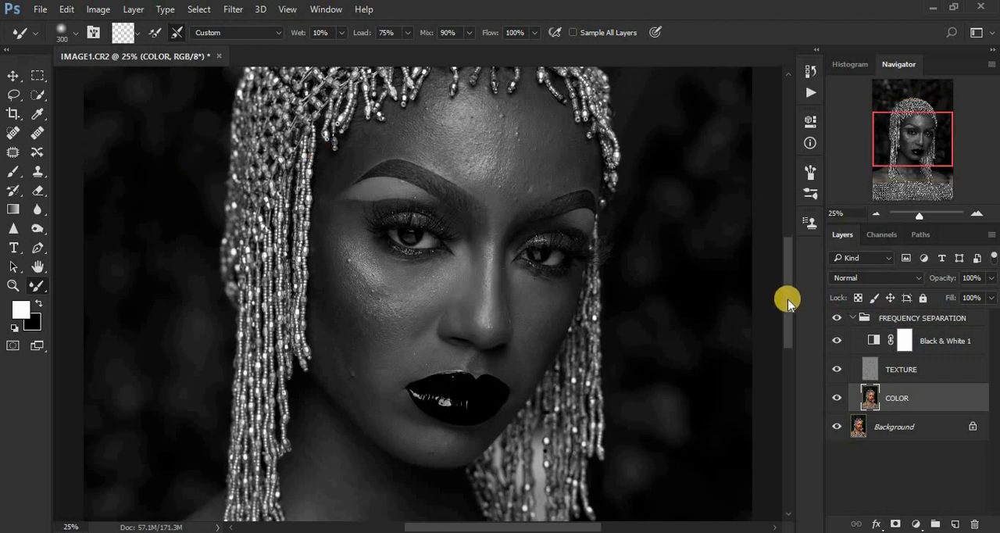
left_click_drag(786, 297, 785, 259)
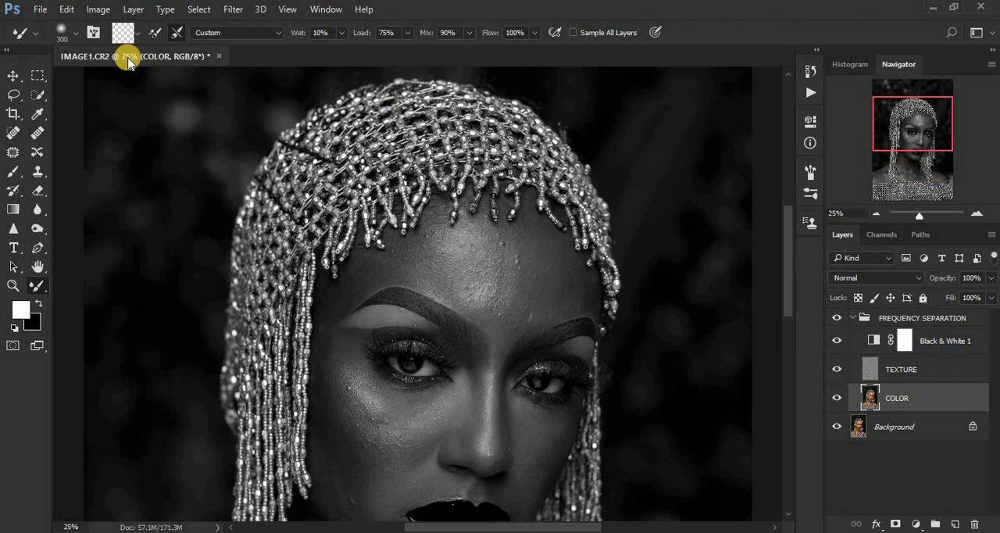
left_click(139, 33)
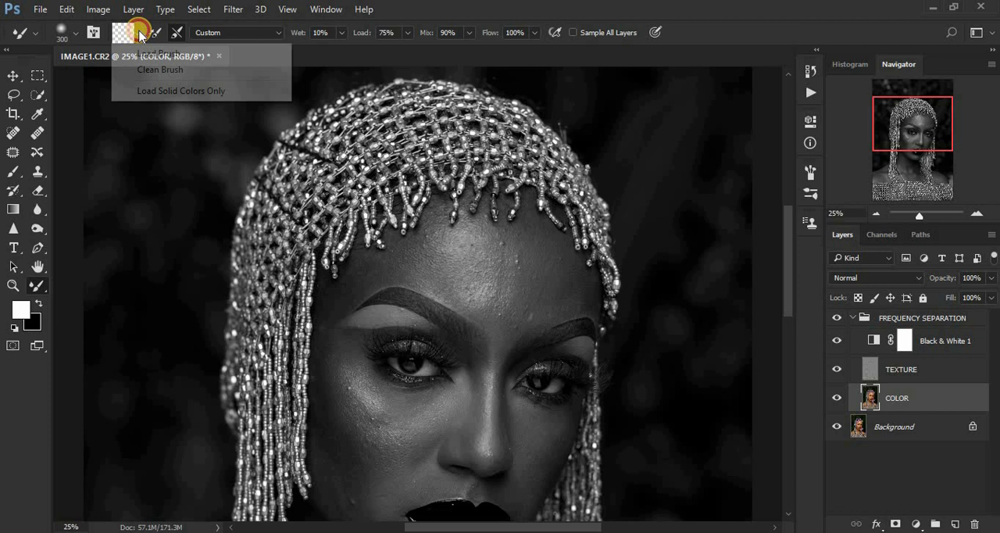
left_click(149, 69)
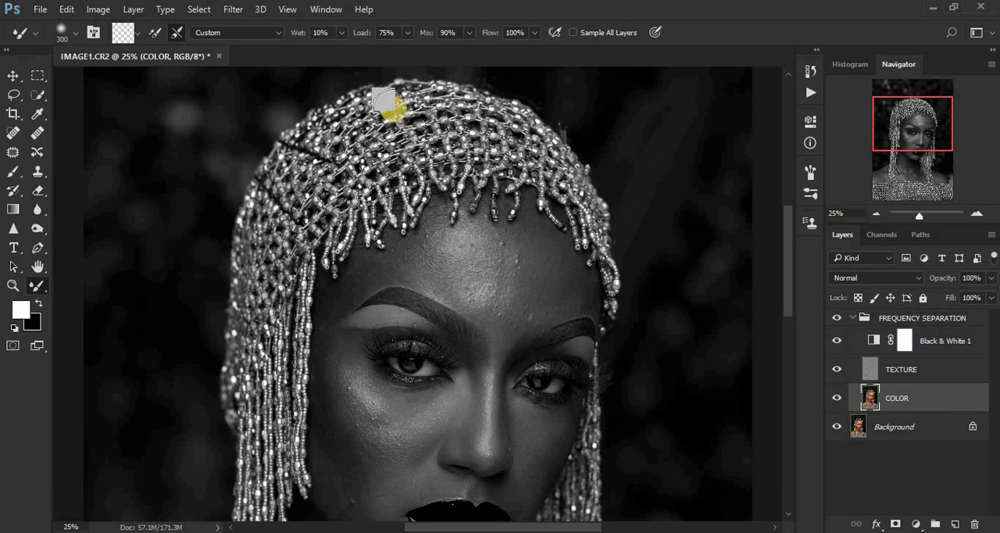
- Blend the uneven tones in the middle and on the right side of the forehead with the Mixer Brush at size 200
key("ctrl+plus")
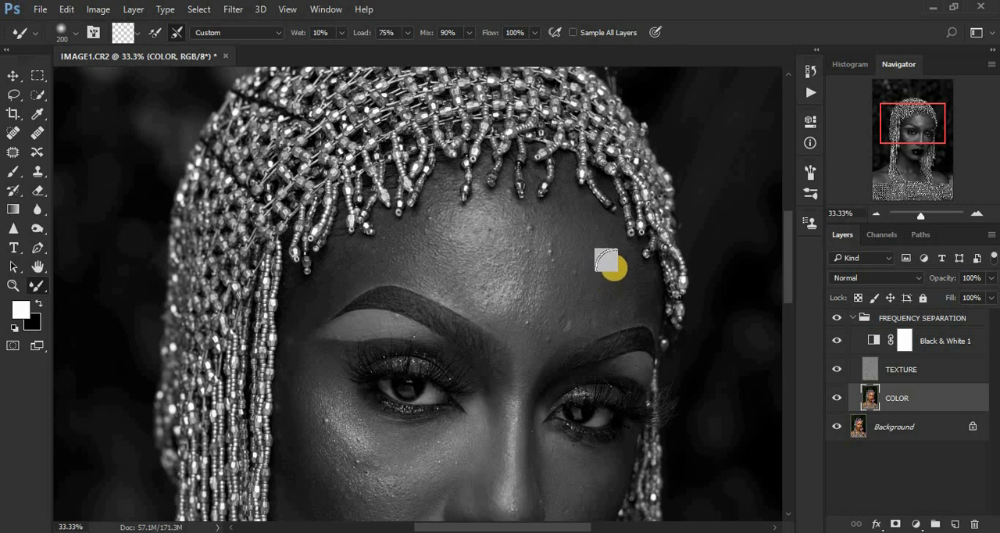
left_click_drag(611, 262, 620, 285)
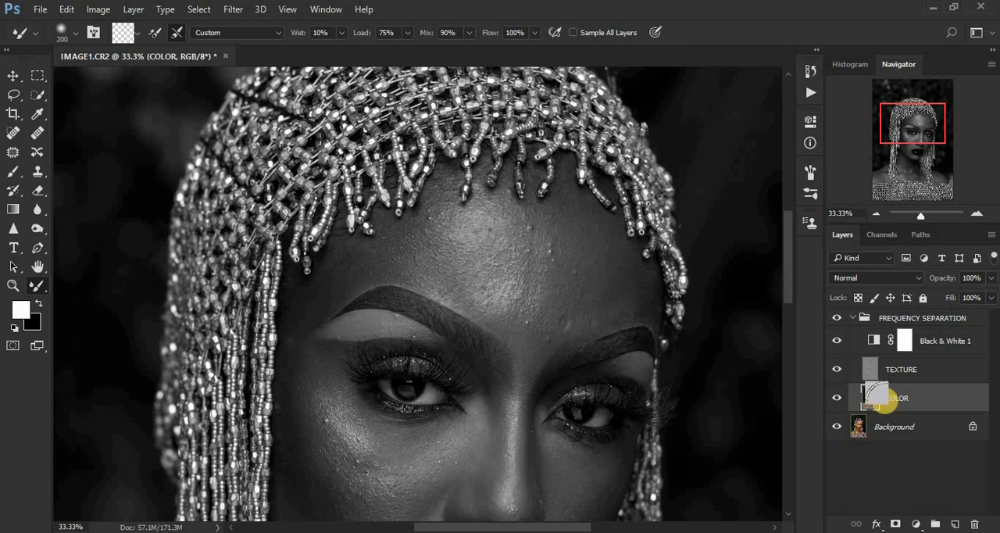
left_click(607, 305)
mouse_move(606, 305)
left_mouse_down()
mouse_move(603, 259)
mouse_move(607, 273)
mouse_move(569, 222)
left_mouse_up()
left_click_drag(586, 309, 547, 324)
mouse_move(556, 262)
left_mouse_down()
mouse_move(571, 292)
mouse_move(570, 255)
mouse_move(623, 287)
mouse_move(595, 246)
mouse_move(560, 226)
mouse_move(573, 233)
mouse_move(520, 224)
mouse_move(558, 237)
mouse_move(533, 298)
mouse_move(541, 315)
mouse_move(529, 310)
mouse_move(553, 313)
mouse_move(517, 310)
mouse_move(541, 296)
mouse_move(545, 259)
mouse_move(544, 275)
mouse_move(528, 257)
left_mouse_up()
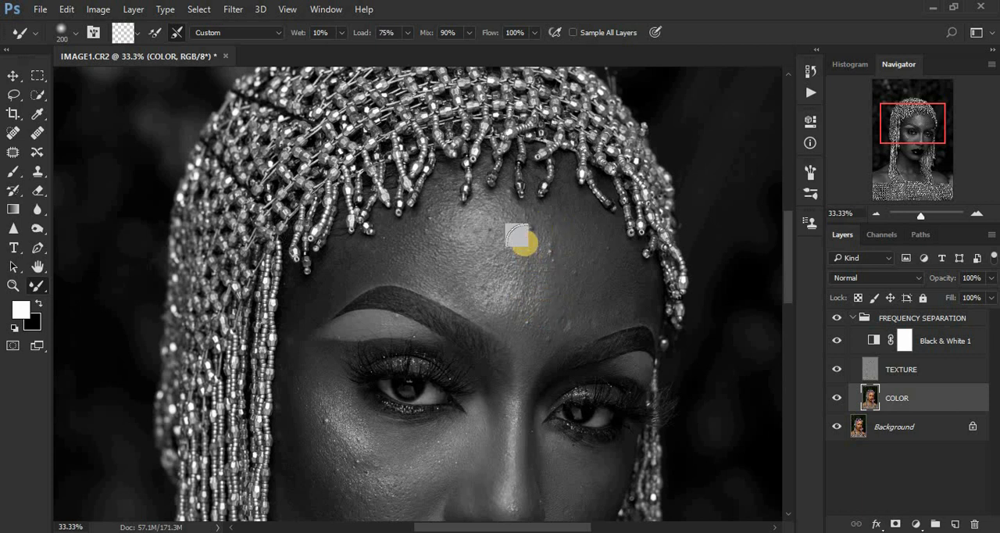
mouse_move(543, 291)
left_mouse_down()
mouse_move(499, 293)
mouse_move(514, 298)
mouse_move(496, 291)
mouse_move(536, 284)
mouse_move(520, 236)
mouse_move(523, 258)
mouse_move(523, 248)
mouse_move(562, 260)
mouse_move(587, 252)
mouse_move(566, 213)
mouse_move(566, 228)
mouse_move(424, 248)
mouse_move(457, 254)
mouse_move(397, 250)
mouse_move(431, 251)
mouse_move(401, 255)
mouse_move(498, 294)
left_mouse_up()
mouse_move(516, 299)
left_mouse_down()
mouse_move(487, 291)
mouse_move(507, 286)
mouse_move(488, 237)
mouse_move(440, 228)
mouse_move(507, 245)
mouse_move(515, 298)
mouse_move(535, 306)
mouse_move(500, 299)
mouse_move(527, 297)
mouse_move(560, 224)
mouse_move(563, 263)
mouse_move(553, 261)
mouse_move(549, 279)
mouse_move(522, 291)
left_mouse_up()
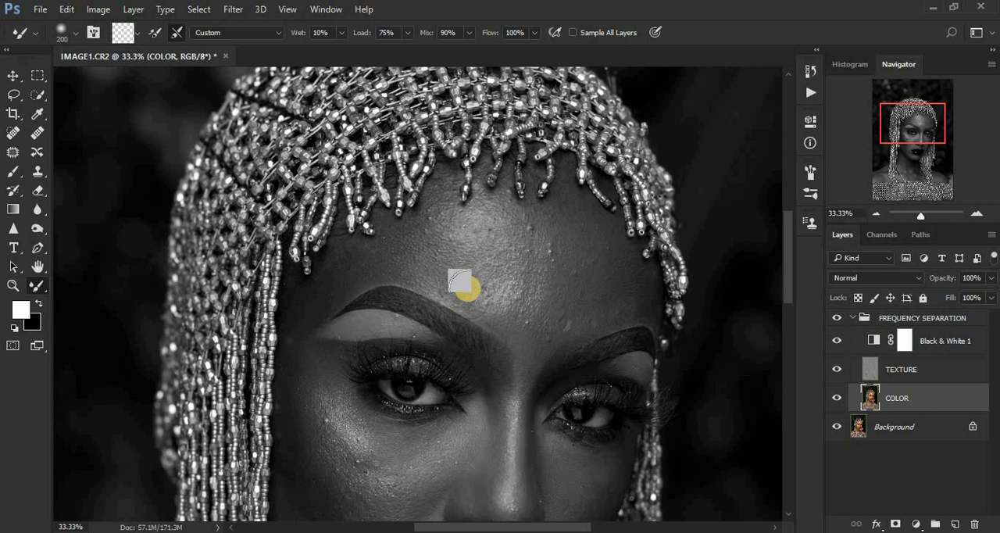
left_click(455, 236)
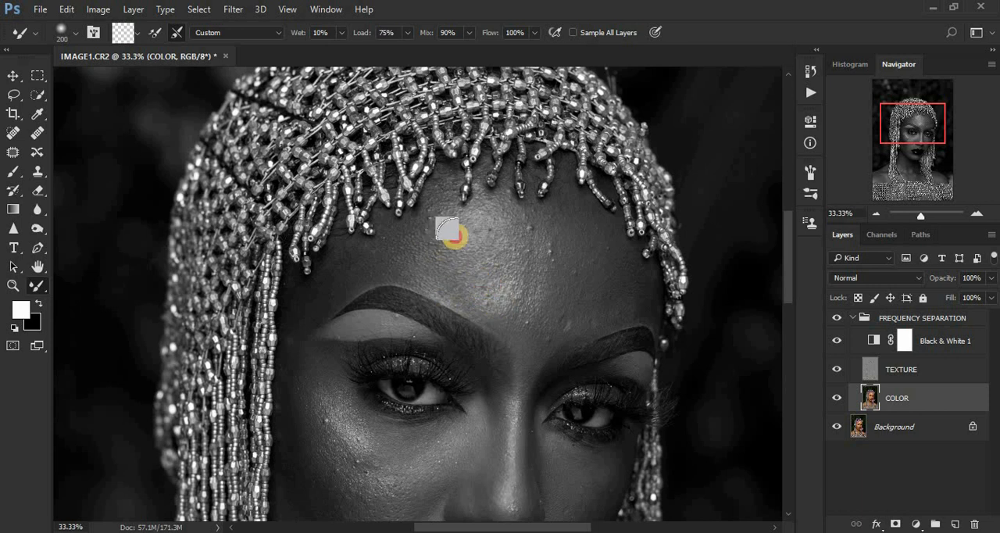
mouse_move(451, 232)
left_mouse_down()
mouse_move(499, 238)
mouse_move(495, 221)
mouse_move(505, 246)
mouse_move(523, 247)
mouse_move(517, 299)
mouse_move(489, 269)
mouse_move(486, 234)
mouse_move(436, 233)
mouse_move(437, 223)
mouse_move(517, 297)
left_mouse_up()
- Smooth the uneven tones across the whole forehead and beside the left-hand eyebrow with the Mixer Brush at size 175
key("bracketleft")
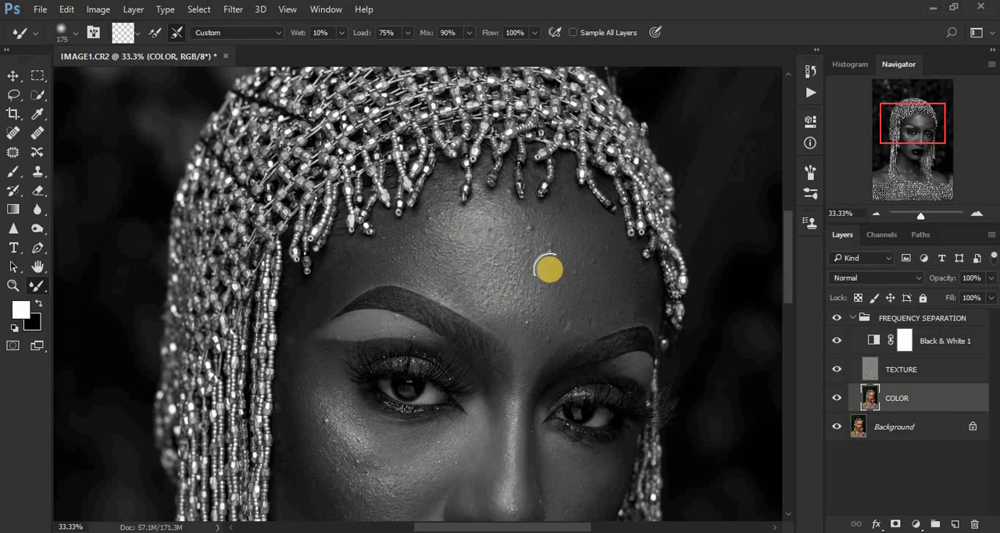
mouse_move(568, 226)
left_mouse_down()
mouse_move(579, 259)
mouse_move(578, 243)
mouse_move(604, 283)
mouse_move(631, 300)
mouse_move(625, 282)
mouse_move(628, 302)
mouse_move(518, 314)
left_mouse_up()
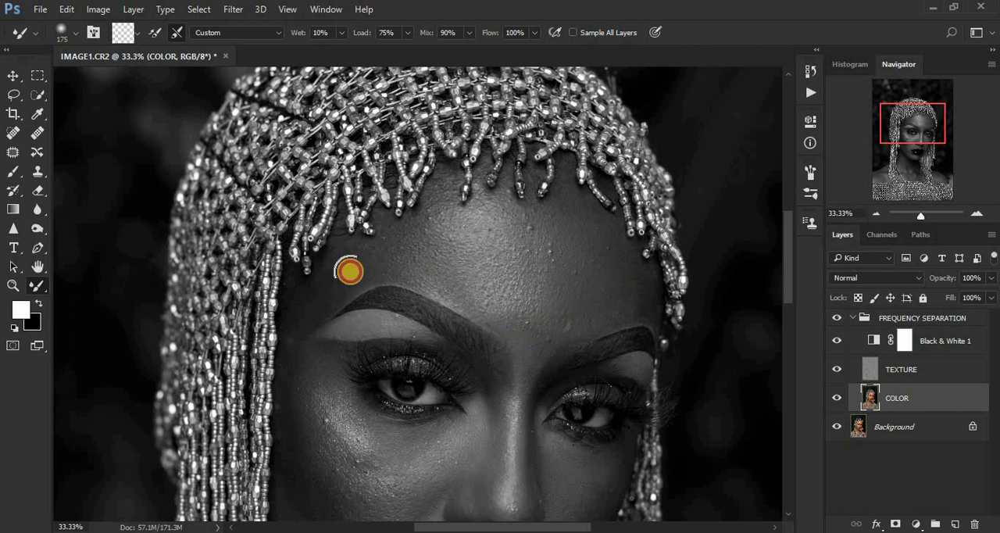
mouse_move(434, 226)
left_mouse_down()
mouse_move(502, 230)
mouse_move(478, 263)
mouse_move(485, 285)
mouse_move(471, 275)
mouse_move(519, 293)
mouse_move(515, 274)
mouse_move(561, 227)
mouse_move(627, 293)
mouse_move(596, 306)
left_mouse_up()
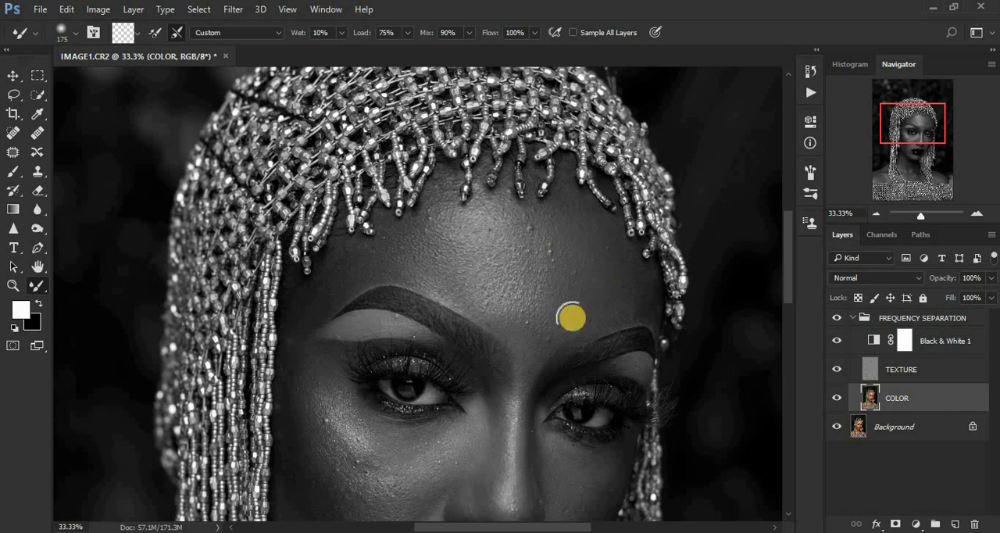
mouse_move(531, 345)
left_mouse_down()
mouse_move(612, 289)
mouse_move(587, 232)
mouse_move(564, 214)
mouse_move(415, 231)
mouse_move(333, 278)
left_mouse_up()
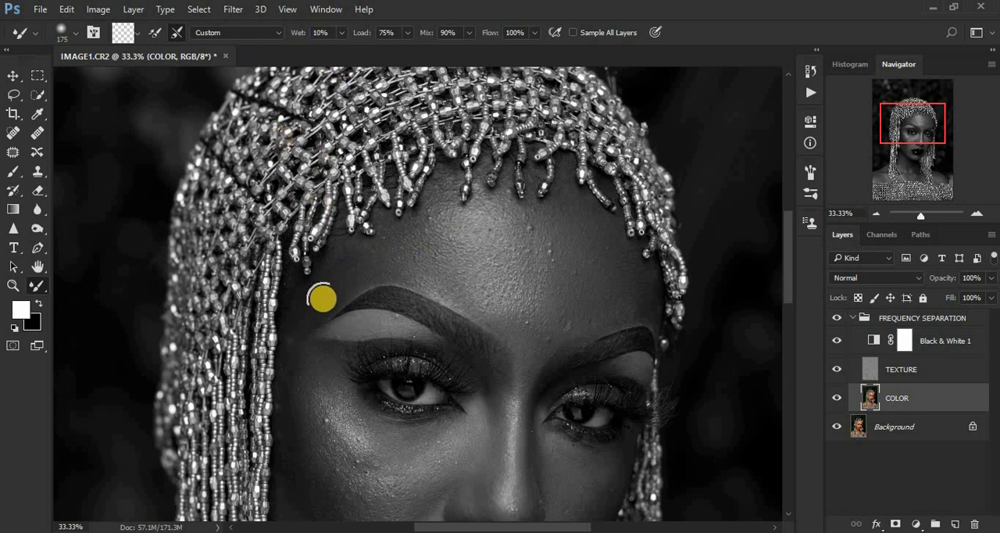
left_click_drag(306, 306, 297, 322)
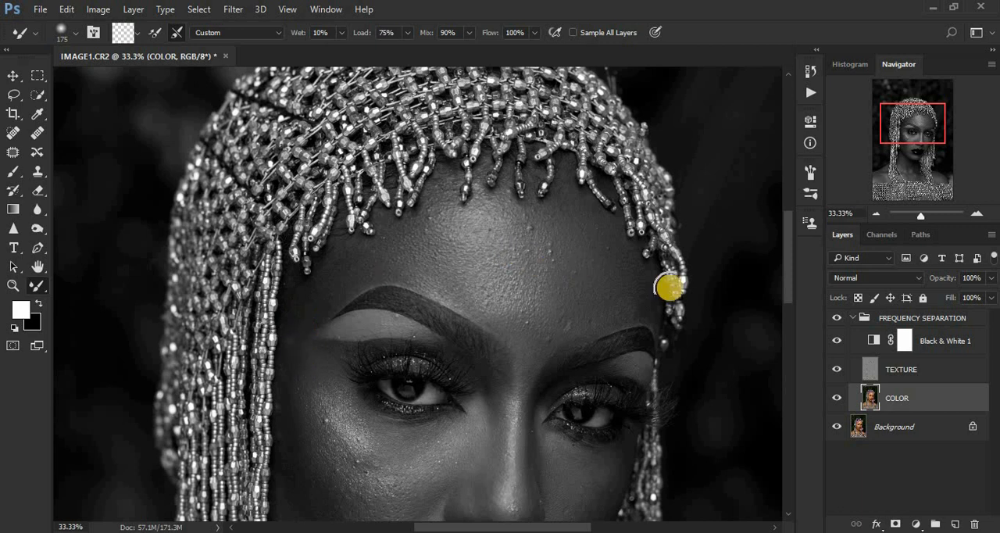
mouse_move(478, 285)
left_mouse_down()
mouse_move(519, 300)
mouse_move(505, 272)
mouse_move(442, 235)
left_mouse_up()
mouse_move(591, 256)
left_mouse_down()
mouse_move(600, 290)
mouse_move(613, 279)
left_mouse_up()
- Check the smoothed forehead in colour by hiding the Black & White 1 layer, and show the layer again
key("ctrl+minus")
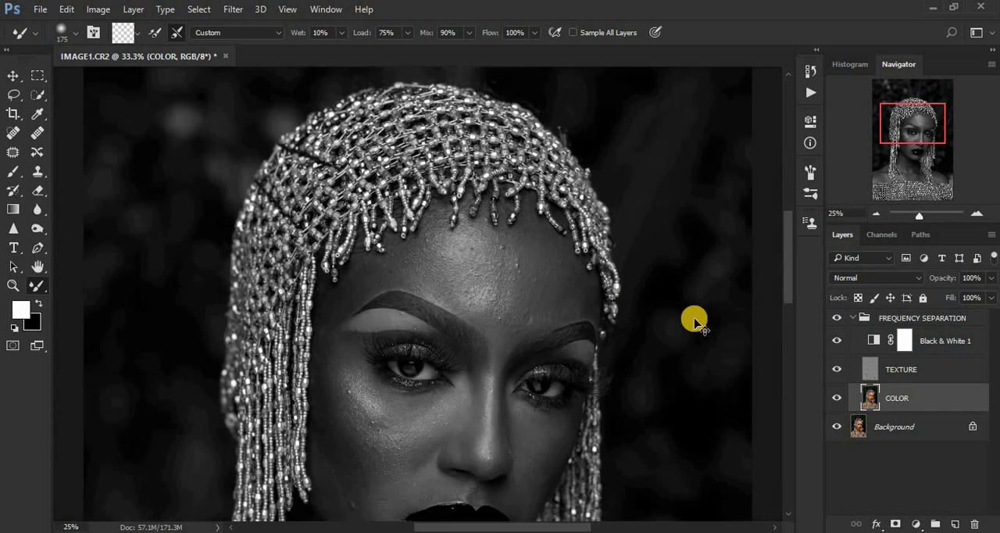
left_click(834, 344)
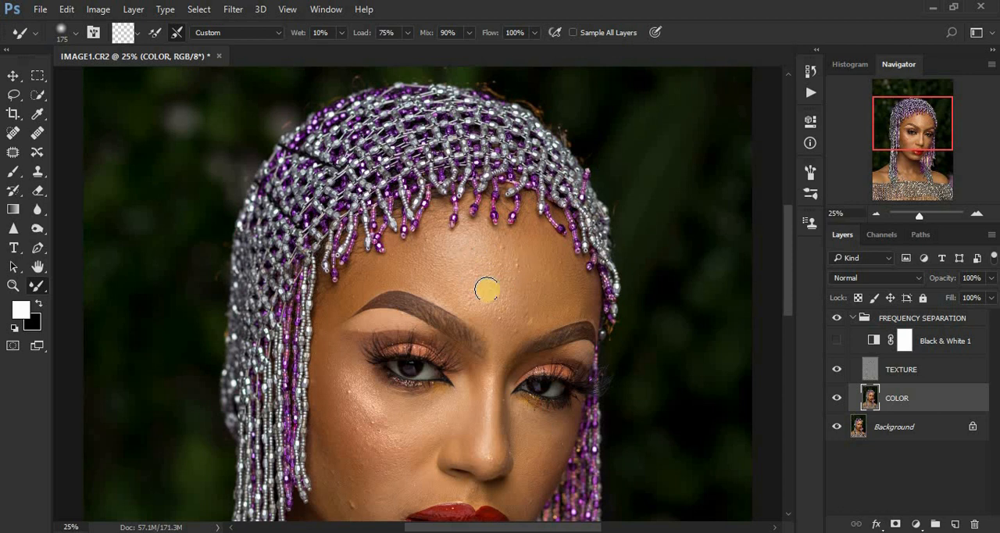
left_click(838, 340)
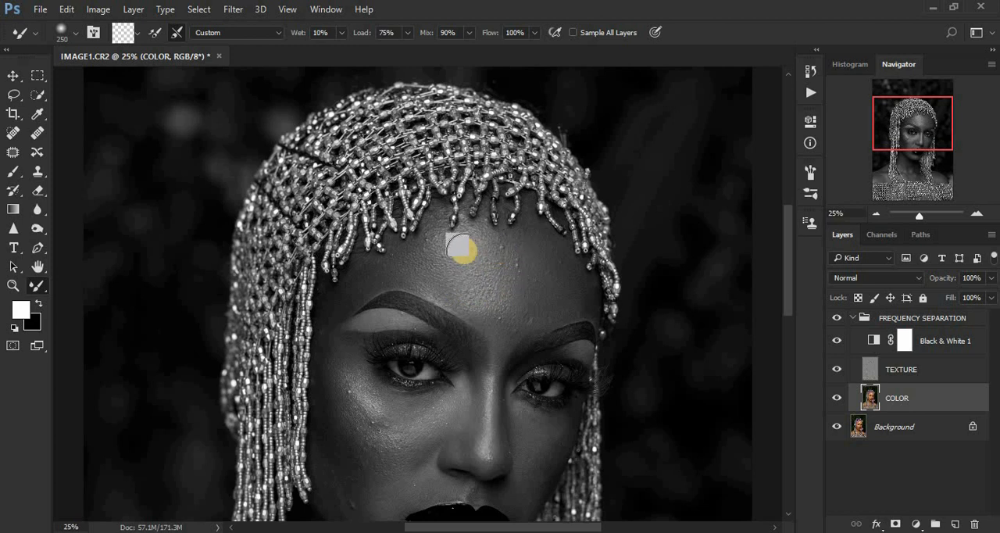
- Blend the tones in the middle of the forehead and on the left-hand cheek with the Mixer Brush at size 250
mouse_move(453, 271)
left_mouse_down()
mouse_move(490, 298)
mouse_move(479, 298)
mouse_move(515, 292)
mouse_move(477, 293)
mouse_move(468, 279)
mouse_move(504, 263)
left_mouse_up()
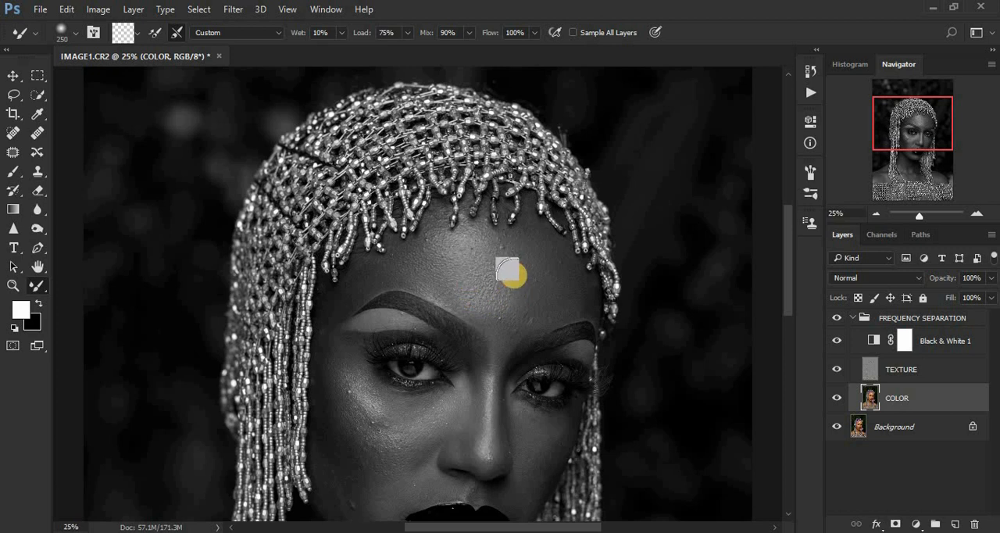
left_click_drag(524, 308, 460, 272)
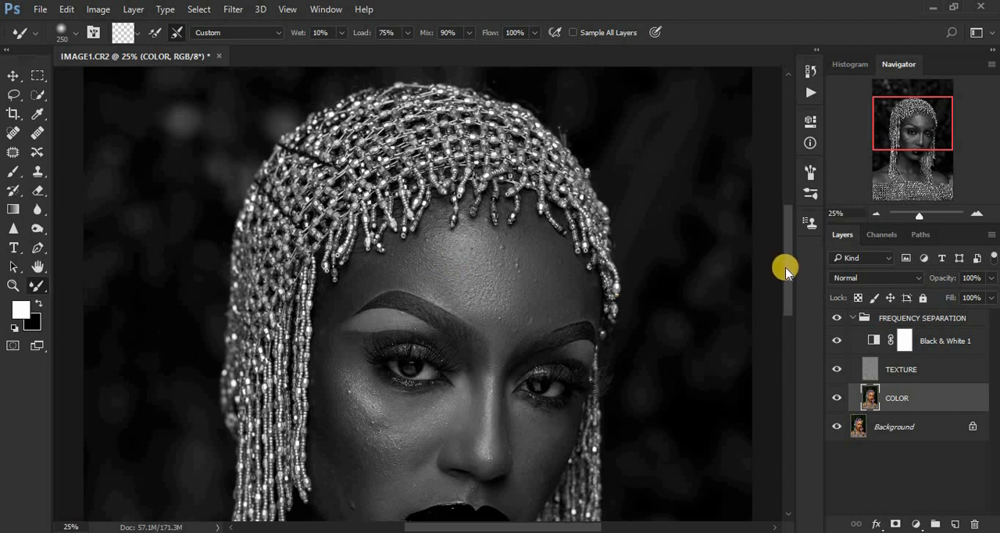
left_click_drag(786, 268, 790, 304)
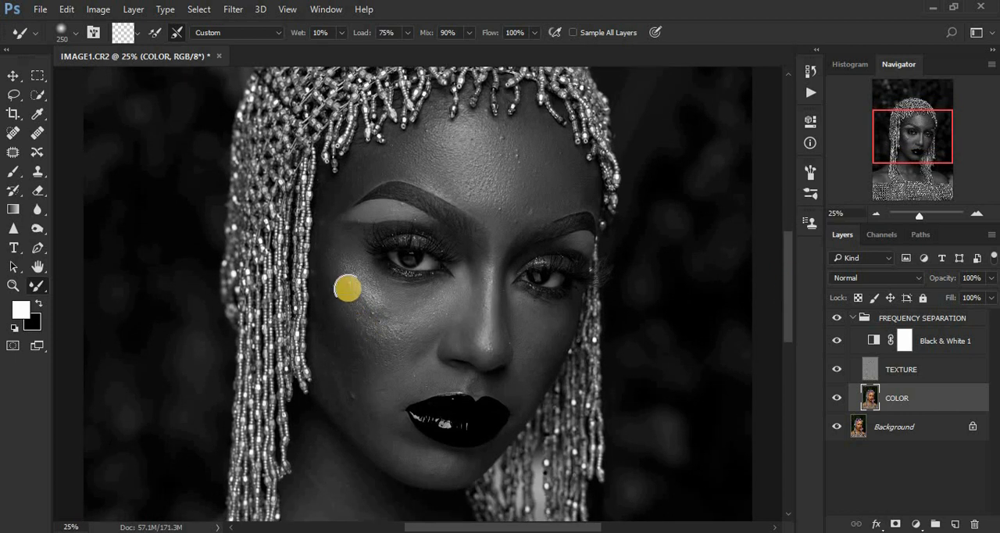
mouse_move(348, 308)
left_mouse_down()
mouse_move(337, 279)
mouse_move(360, 321)
mouse_move(334, 279)
mouse_move(371, 322)
mouse_move(351, 293)
mouse_move(372, 314)
mouse_move(354, 315)
mouse_move(384, 335)
mouse_move(349, 303)
mouse_move(341, 266)
mouse_move(374, 300)
mouse_move(351, 270)
mouse_move(405, 305)
left_mouse_up()
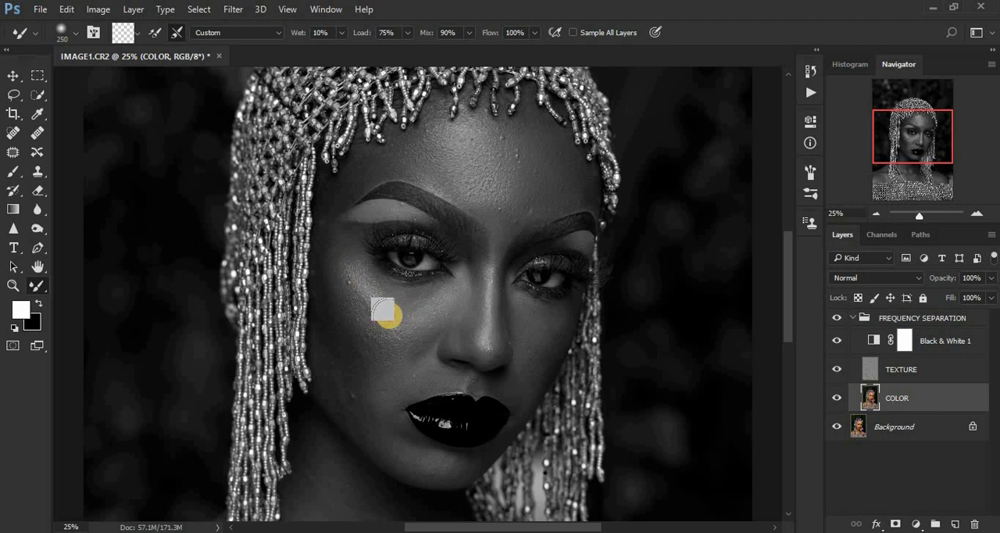
left_click_drag(387, 317, 367, 334)
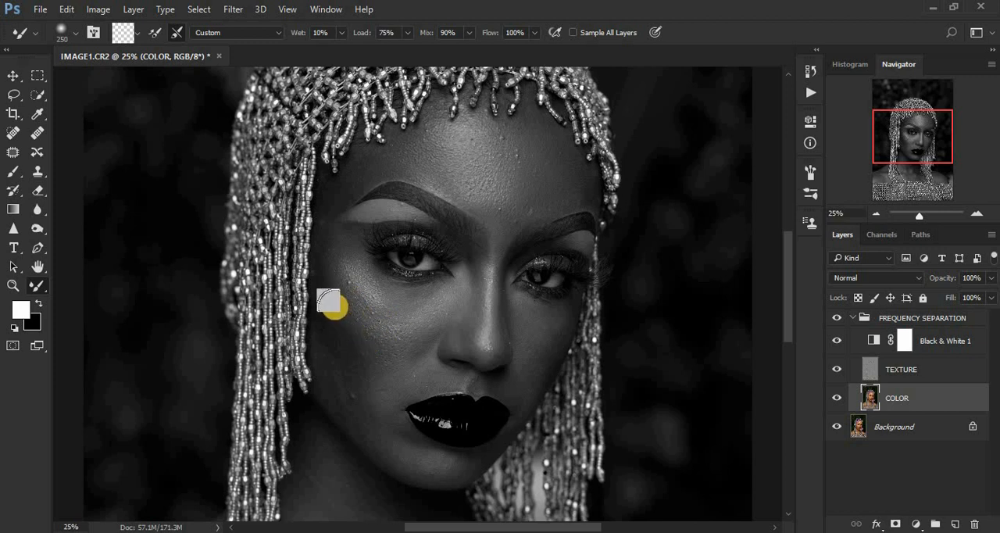
mouse_move(334, 306)
left_mouse_down()
mouse_move(356, 359)
mouse_move(331, 315)
mouse_move(362, 363)
mouse_move(377, 361)
mouse_move(354, 358)
mouse_move(382, 357)
left_mouse_up()
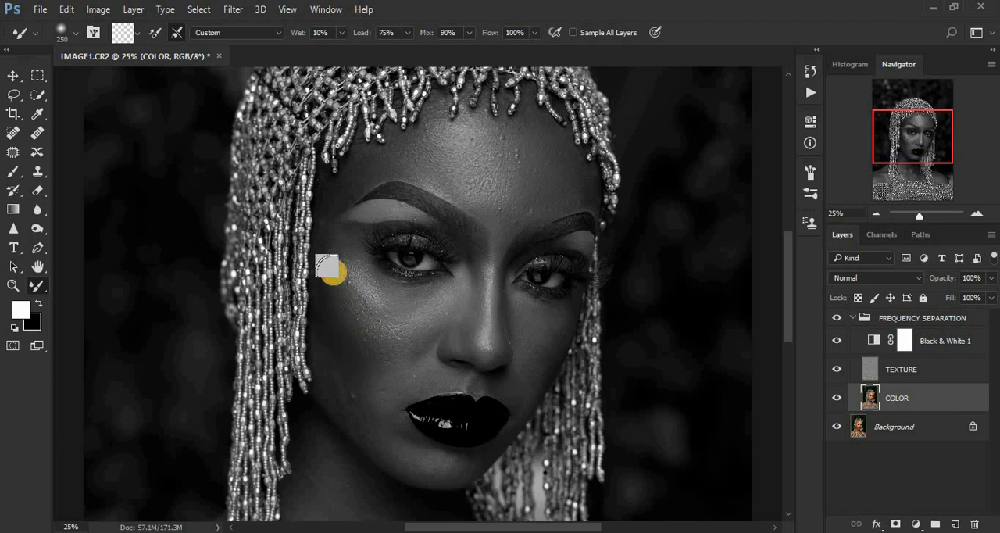
- Refine the left-hand cheek and the area under the eye with the Mixer Brush at size 175
mouse_move(342, 248)
left_mouse_down()
mouse_move(377, 298)
mouse_move(439, 292)
left_mouse_up()
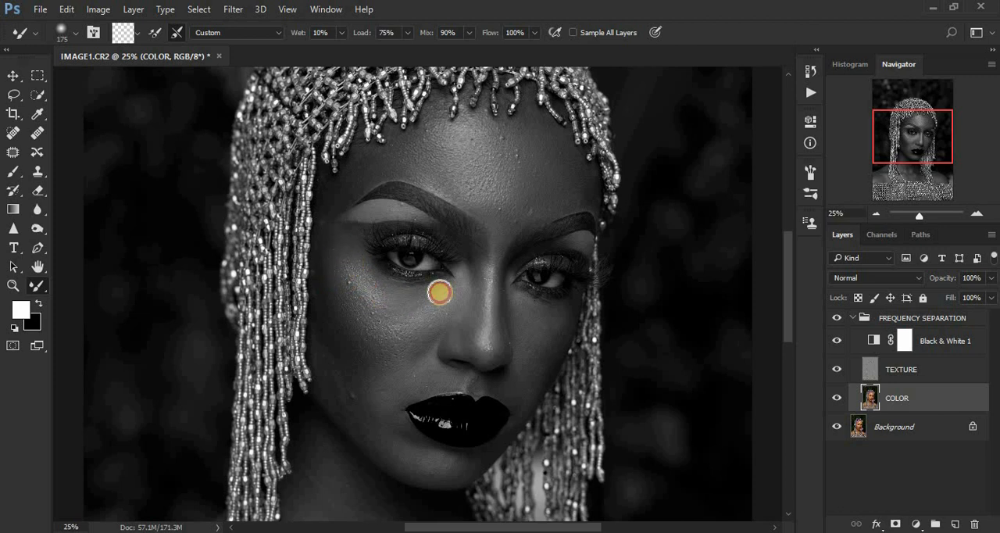
mouse_move(334, 296)
left_mouse_down()
mouse_move(356, 333)
mouse_move(349, 319)
mouse_move(351, 351)
left_mouse_up()
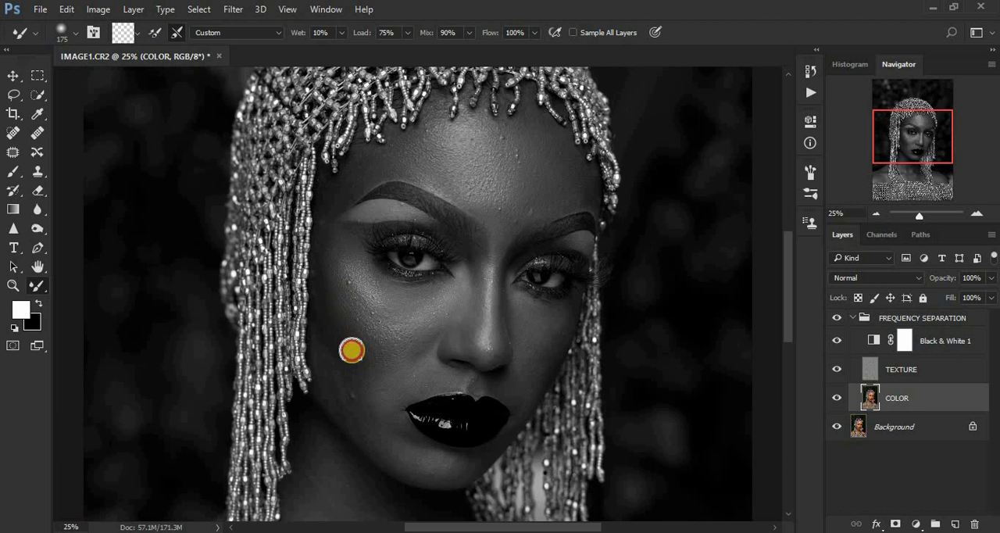
mouse_move(328, 313)
left_mouse_down()
mouse_move(367, 372)
mouse_move(386, 357)
left_mouse_up()
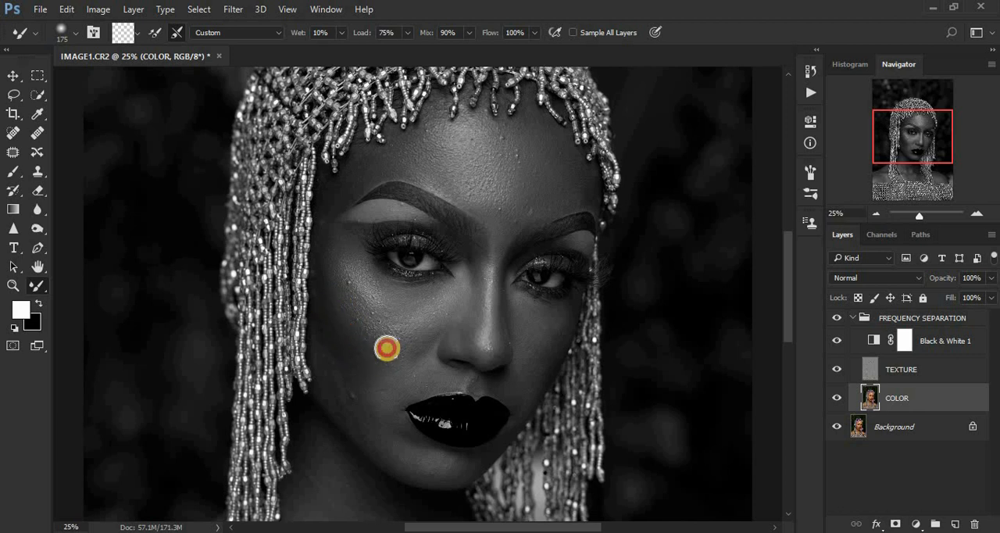
- Compare the colour portrait with the FREQUENCY SEPARATION group hidden and shown, and show the Black & White 1 layer again
left_click(837, 341)
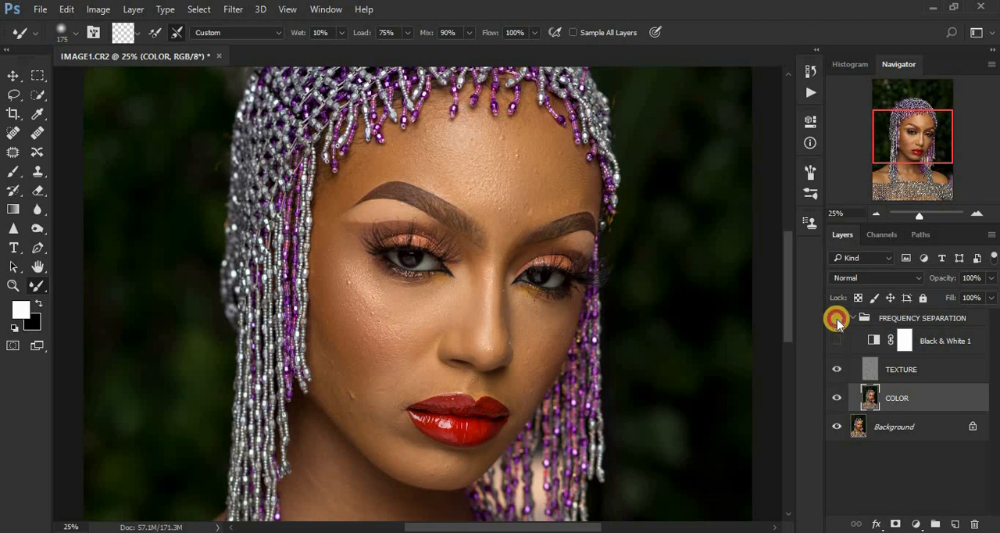
left_click(836, 319)
left_click(836, 318)
left_click(837, 318)
left_click(836, 318)
left_click(836, 318)
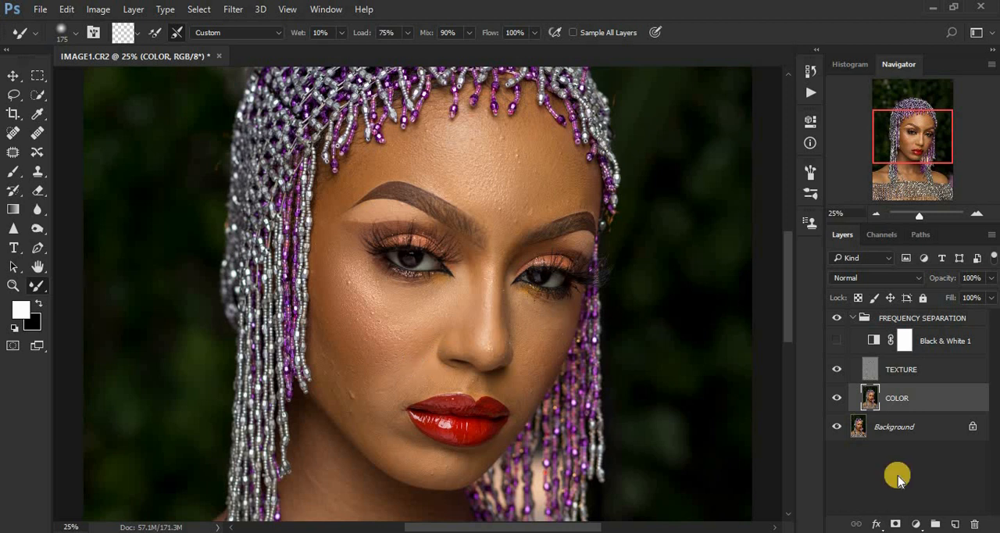
left_click(836, 340)
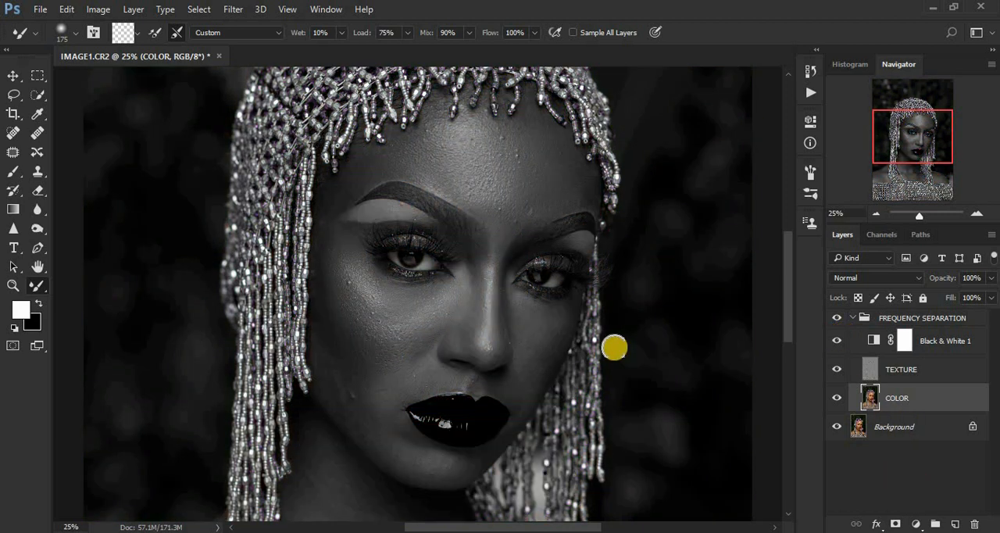
- Smooth the tones along the left-hand jawline, cheek and temple with the Mixer Brush at size 175
mouse_move(321, 347)
left_mouse_down()
mouse_move(338, 388)
mouse_move(360, 414)
mouse_move(339, 384)
mouse_move(360, 394)
mouse_move(413, 462)
left_mouse_up()
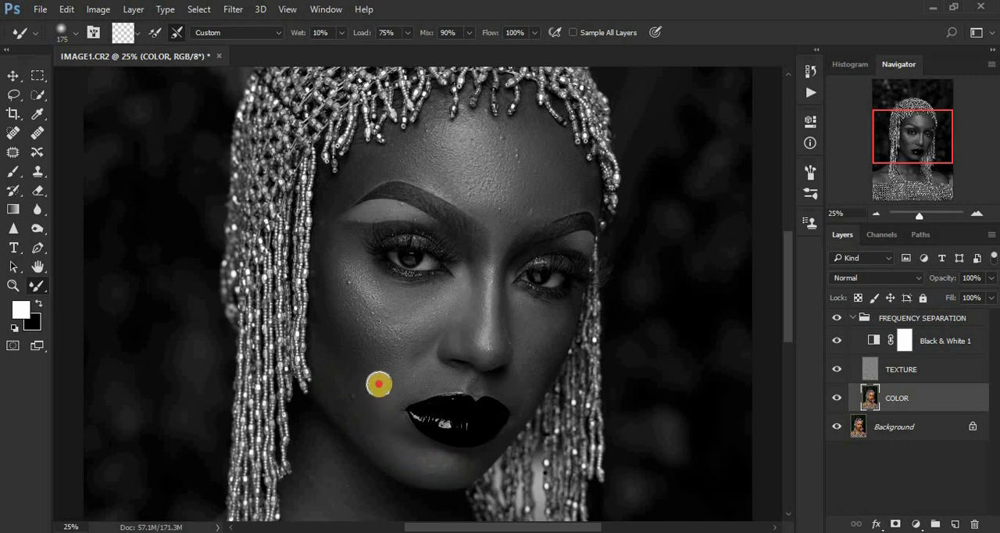
mouse_move(377, 384)
left_mouse_down()
mouse_move(397, 417)
mouse_move(399, 363)
mouse_move(396, 382)
mouse_move(412, 366)
mouse_move(393, 390)
mouse_move(367, 397)
mouse_move(379, 415)
mouse_move(346, 380)
mouse_move(367, 408)
left_mouse_up()
mouse_move(349, 355)
left_mouse_down()
mouse_move(373, 372)
mouse_move(363, 358)
mouse_move(337, 374)
mouse_move(327, 349)
mouse_move(349, 406)
mouse_move(336, 391)
mouse_move(380, 432)
mouse_move(363, 371)
left_mouse_up()
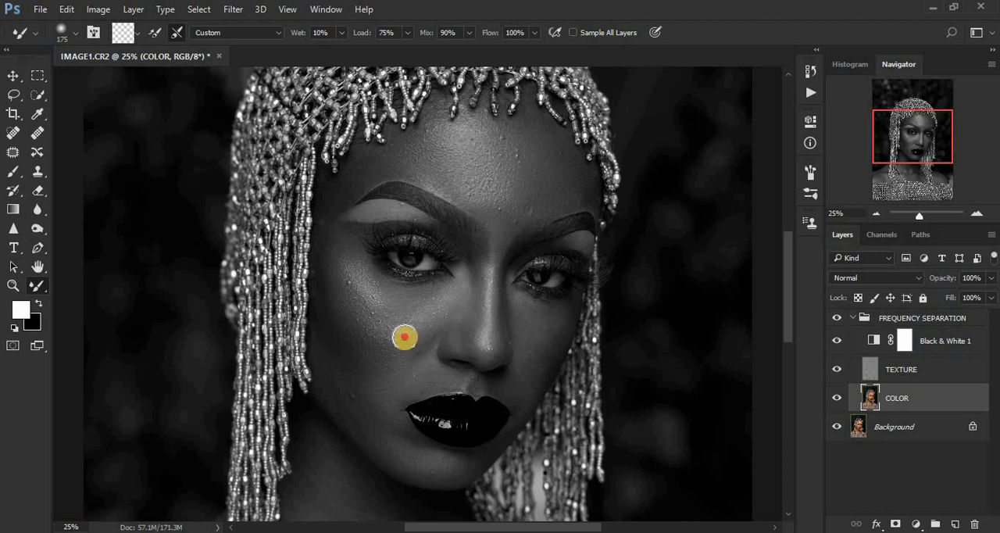
mouse_move(405, 337)
left_mouse_down()
mouse_move(392, 322)
mouse_move(410, 302)
left_mouse_up()
mouse_move(338, 252)
left_mouse_down()
mouse_move(346, 266)
mouse_move(337, 245)
left_mouse_up()
- Even out the forehead, right-hand cheek and side of the nose at brush size 175, and the nose bridge at size 125
left_click_drag(424, 170, 456, 185)
mouse_move(543, 337)
left_mouse_down()
mouse_move(521, 303)
mouse_move(541, 318)
mouse_move(525, 310)
mouse_move(529, 349)
mouse_move(547, 315)
mouse_move(521, 315)
mouse_move(544, 327)
mouse_move(523, 388)
left_mouse_up()
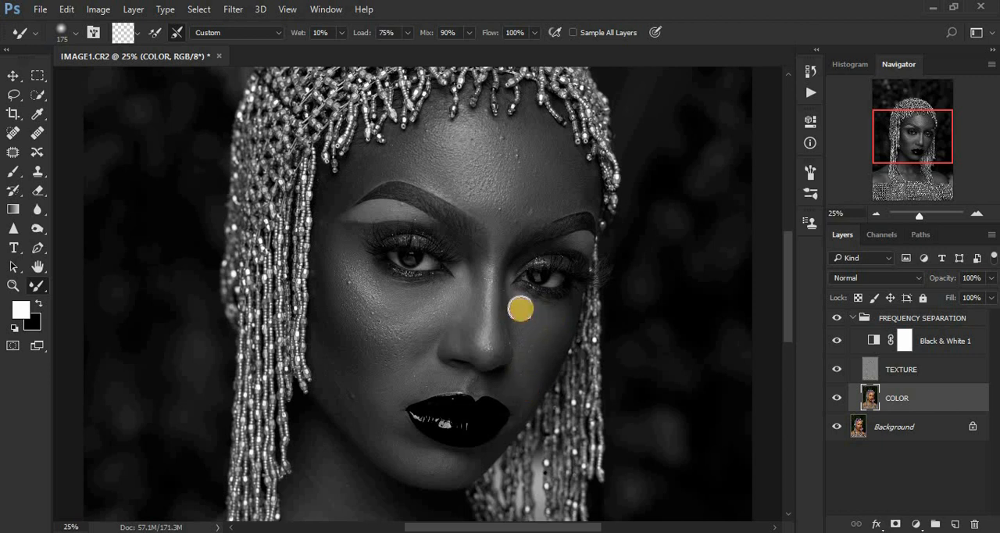
mouse_move(520, 304)
left_mouse_down()
mouse_move(556, 324)
mouse_move(535, 343)
mouse_move(529, 378)
mouse_move(561, 320)
mouse_move(535, 306)
left_mouse_up()
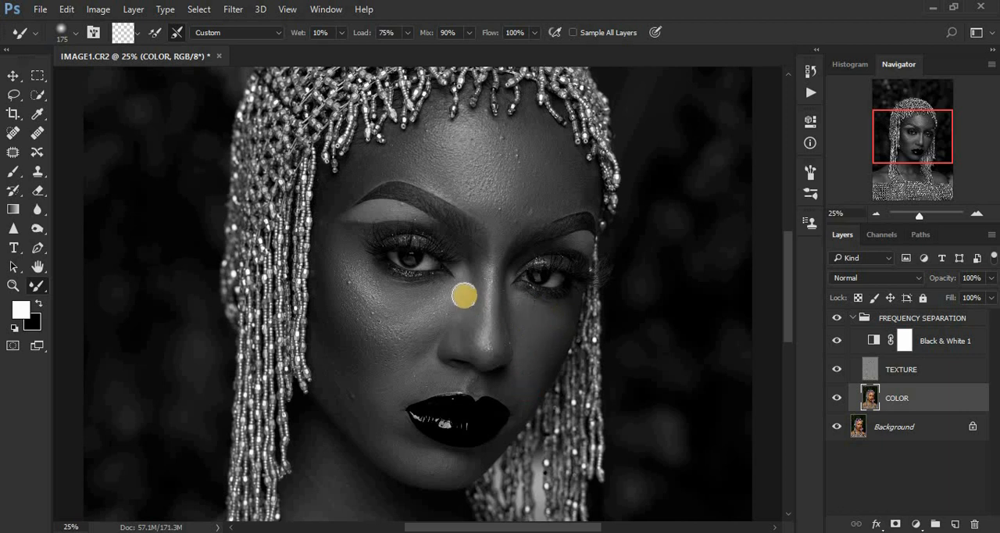
mouse_move(468, 277)
left_mouse_down()
mouse_move(419, 312)
mouse_move(391, 308)
left_mouse_up()
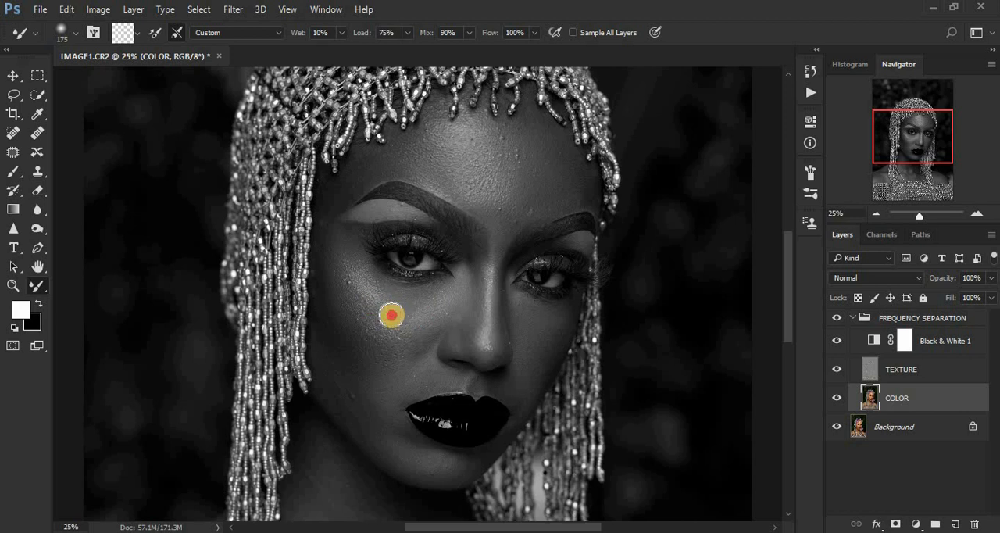
mouse_move(483, 194)
left_mouse_down()
mouse_move(461, 182)
mouse_move(487, 181)
left_mouse_up()
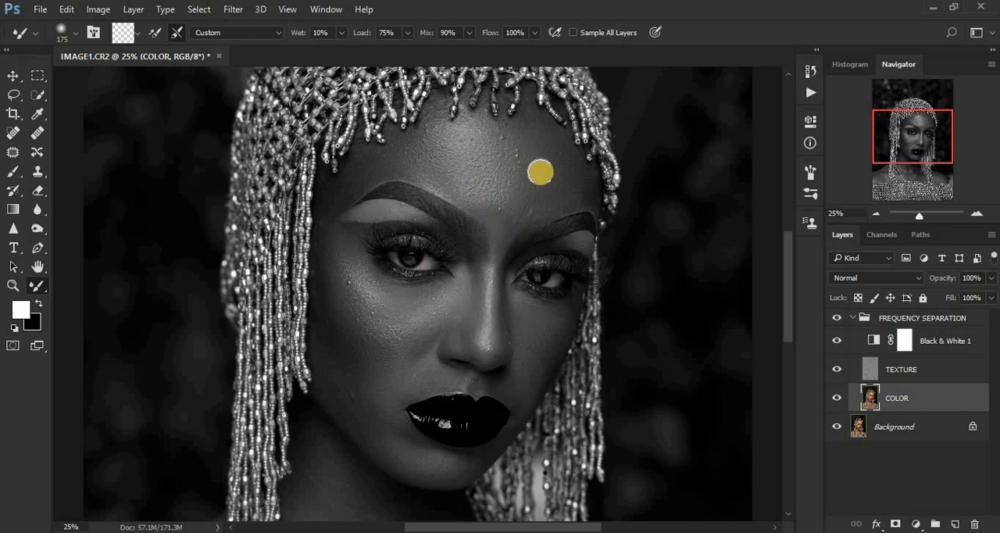
left_click_drag(564, 181, 574, 183)
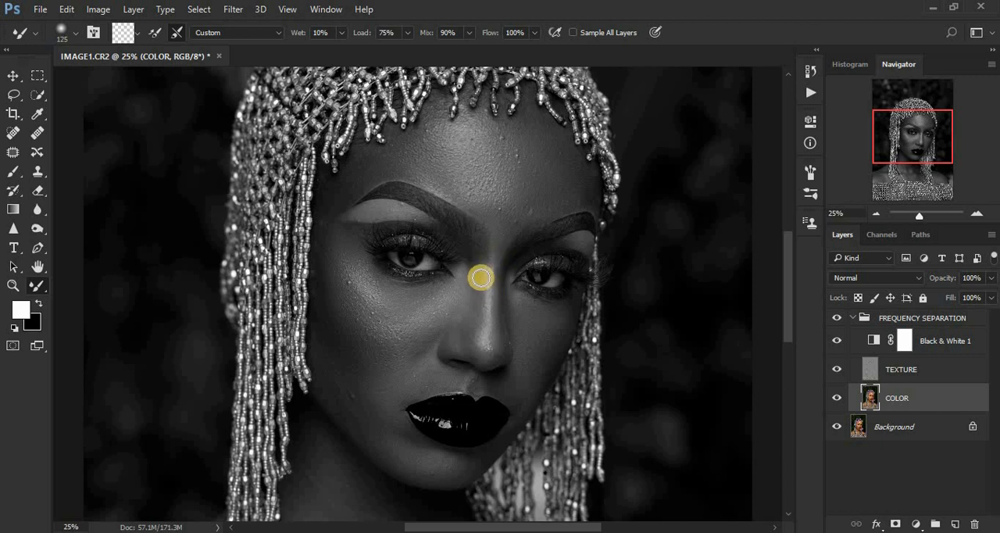
mouse_move(477, 277)
left_mouse_down()
mouse_move(472, 350)
mouse_move(494, 345)
mouse_move(498, 295)
mouse_move(493, 355)
mouse_move(464, 336)
mouse_move(470, 269)
mouse_move(456, 313)
mouse_move(465, 272)
mouse_move(465, 296)
mouse_move(444, 288)
mouse_move(459, 284)
mouse_move(440, 292)
mouse_move(453, 295)
mouse_move(460, 270)
mouse_move(471, 344)
mouse_move(473, 332)
mouse_move(470, 344)
mouse_move(453, 344)
mouse_move(469, 329)
mouse_move(477, 275)
mouse_move(477, 313)
mouse_move(462, 282)
left_mouse_up()
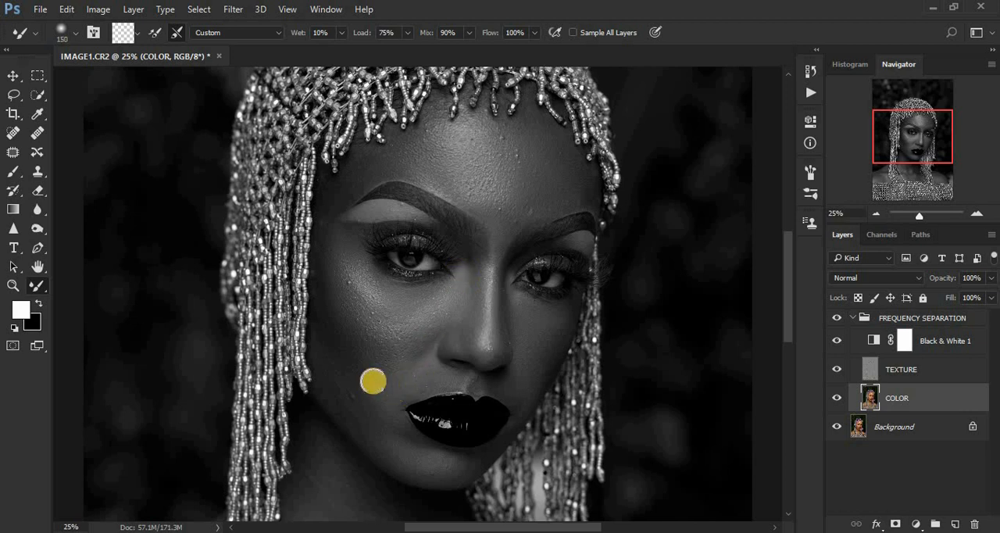
- Blend the left-hand cheek and jaw and the right-hand cheek with the Mixer Brush at sizes 150 to 175
left_click_drag(362, 365, 377, 387)
mouse_move(350, 342)
left_mouse_down()
mouse_move(371, 377)
mouse_move(328, 367)
mouse_move(389, 436)
left_mouse_up()
left_click_drag(371, 400, 379, 402)
mouse_move(366, 367)
left_mouse_down()
mouse_move(382, 389)
mouse_move(392, 376)
left_mouse_up()
mouse_move(351, 328)
left_mouse_down()
mouse_move(385, 354)
mouse_move(378, 330)
mouse_move(404, 302)
mouse_move(346, 252)
mouse_move(344, 266)
left_mouse_up()
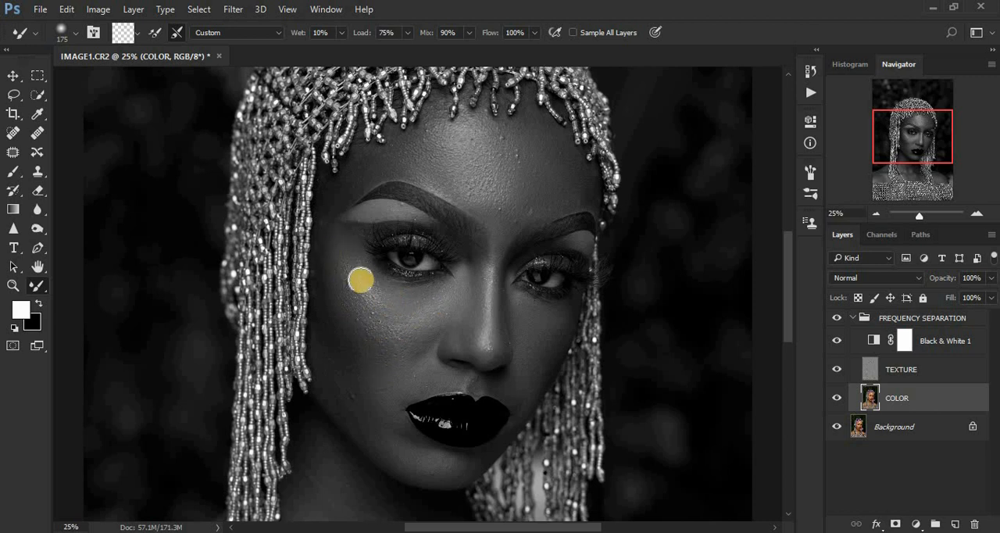
left_click_drag(547, 323, 521, 301)
mouse_move(531, 329)
left_mouse_down()
mouse_move(526, 388)
mouse_move(531, 368)
left_mouse_up()
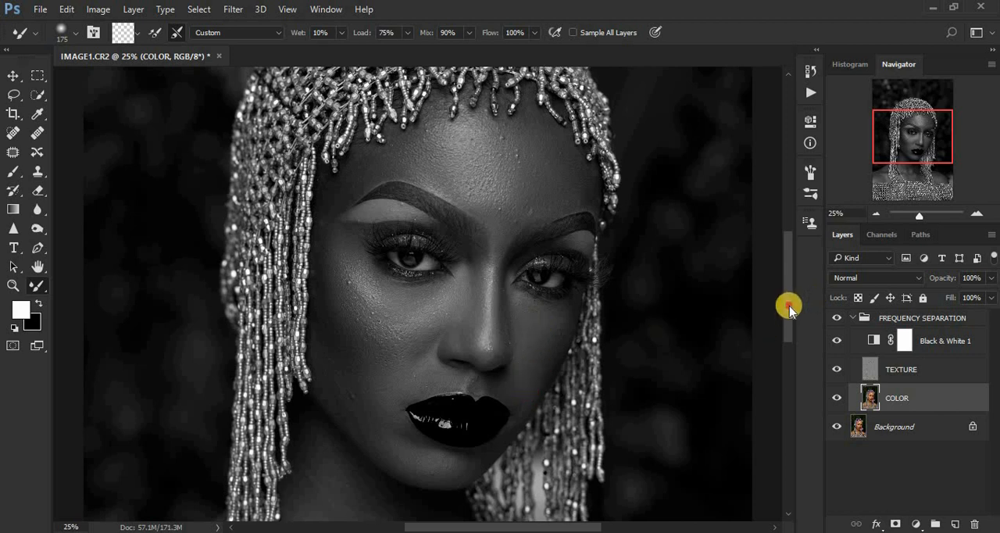
- Smooth the chin, the skin around the mouth and both lower cheeks at brush size 175, and touch up the left-hand jawline at size 100
scroll(788, 304, "down", 3)
mouse_move(359, 271)
left_mouse_down()
mouse_move(382, 306)
mouse_move(362, 269)
mouse_move(332, 243)
mouse_move(340, 269)
mouse_move(328, 246)
mouse_move(372, 302)
left_mouse_up()
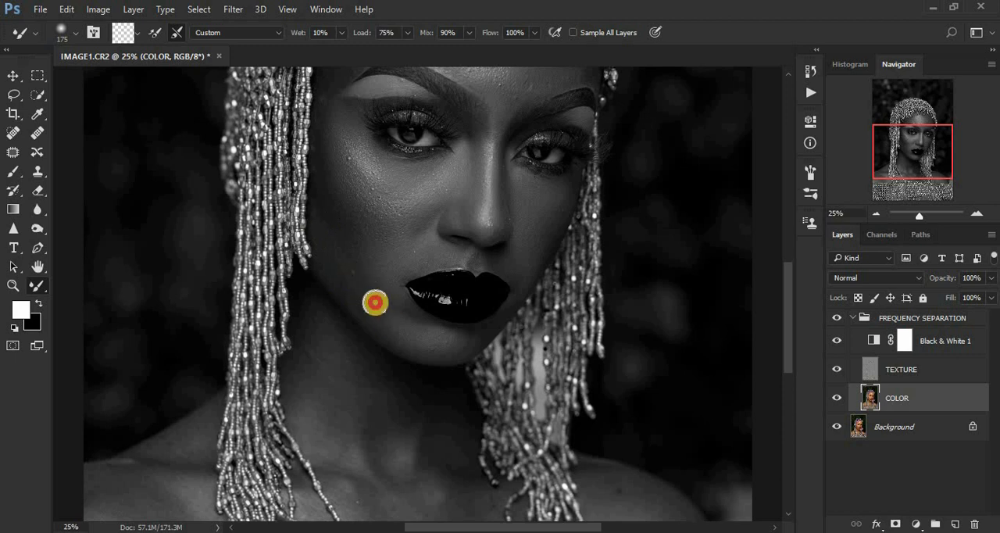
mouse_move(430, 341)
left_mouse_down()
mouse_move(460, 345)
mouse_move(433, 339)
mouse_move(377, 296)
mouse_move(393, 296)
mouse_move(375, 260)
mouse_move(376, 249)
mouse_move(392, 263)
mouse_move(378, 233)
mouse_move(385, 220)
mouse_move(415, 241)
left_mouse_up()
left_click_drag(350, 202, 362, 211)
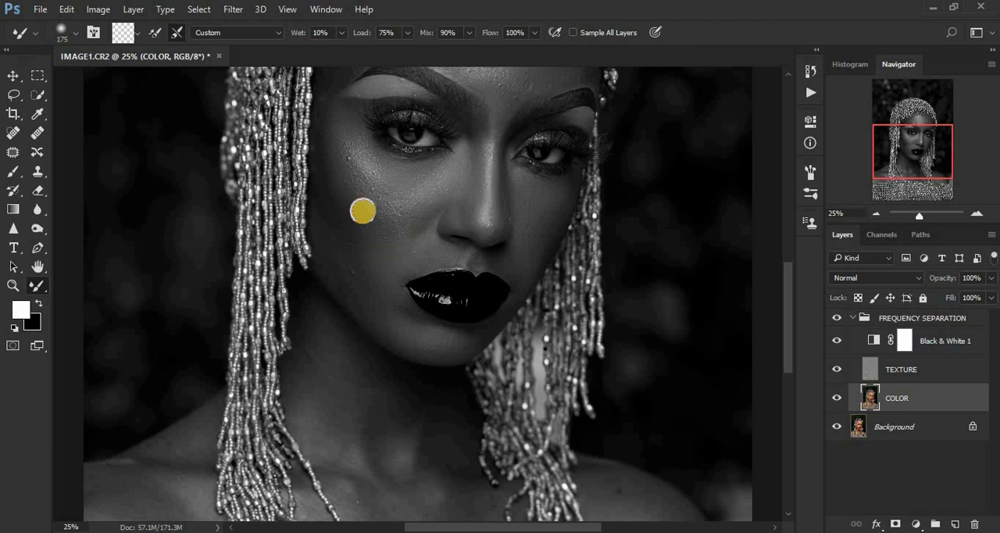
left_click_drag(423, 250, 400, 257)
mouse_move(531, 255)
left_mouse_down()
mouse_move(532, 224)
mouse_move(533, 247)
left_mouse_up()
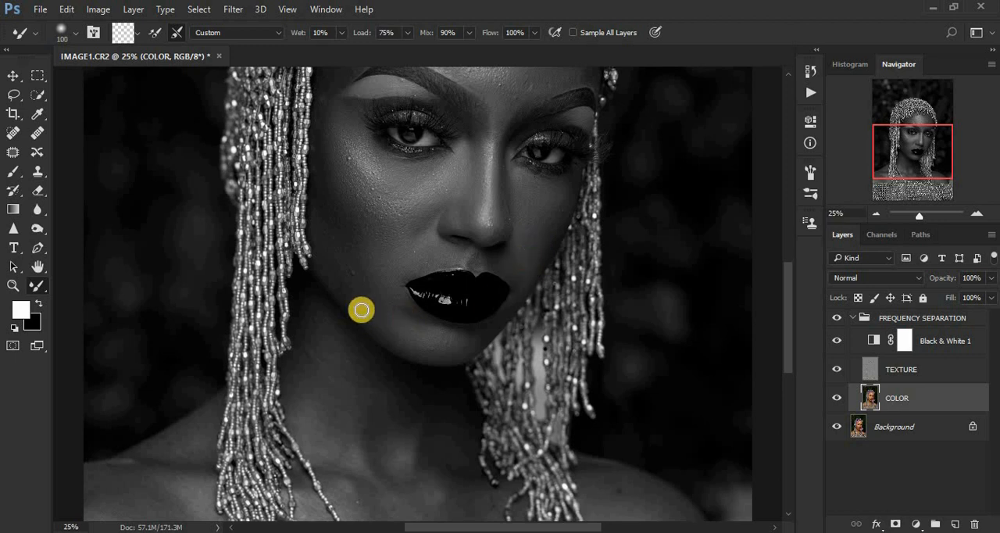
mouse_move(360, 310)
left_mouse_down()
mouse_move(386, 314)
mouse_move(396, 337)
mouse_move(370, 305)
left_mouse_up()
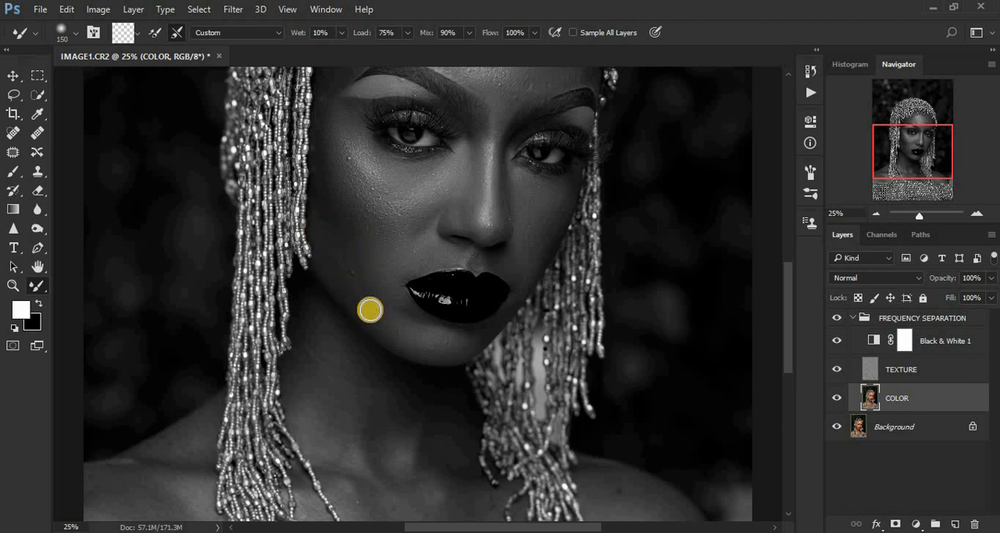
key("ctrl+minus")
key("ctrl+minus")
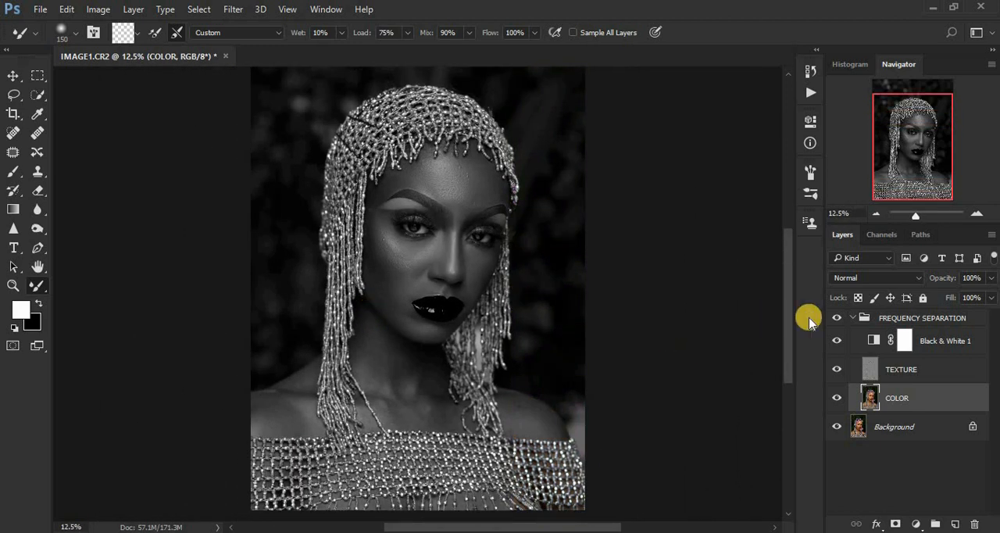
- Hide the Black & White 1 layer and touch up the right-hand forehead and left-hand cheek with the Mixer Brush at size 150
left_click(836, 343)
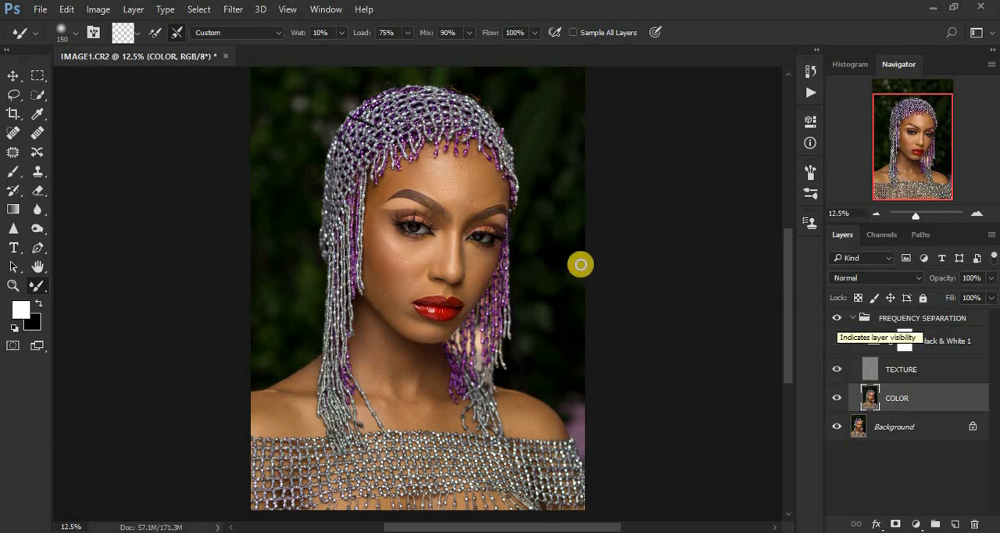
key("ctrl+plus")
key("ctrl+plus")
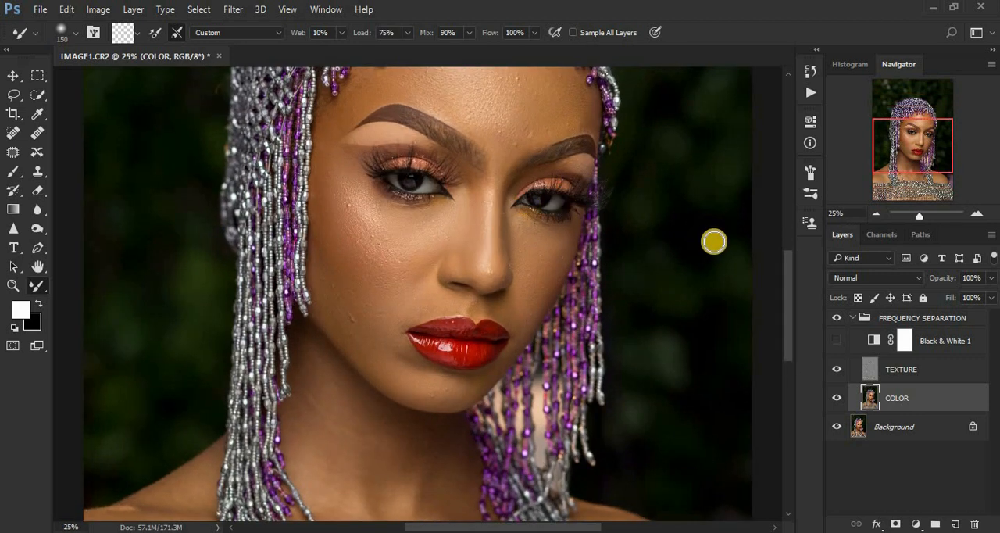
left_click_drag(787, 302, 788, 275)
left_click(577, 226)
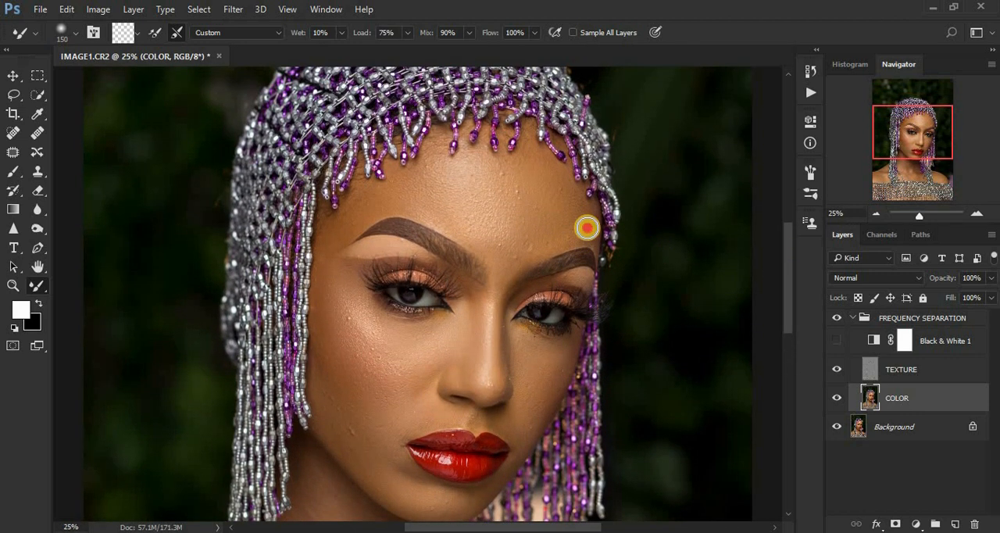
mouse_move(577, 232)
left_mouse_down()
mouse_move(587, 225)
mouse_move(555, 190)
left_mouse_up()
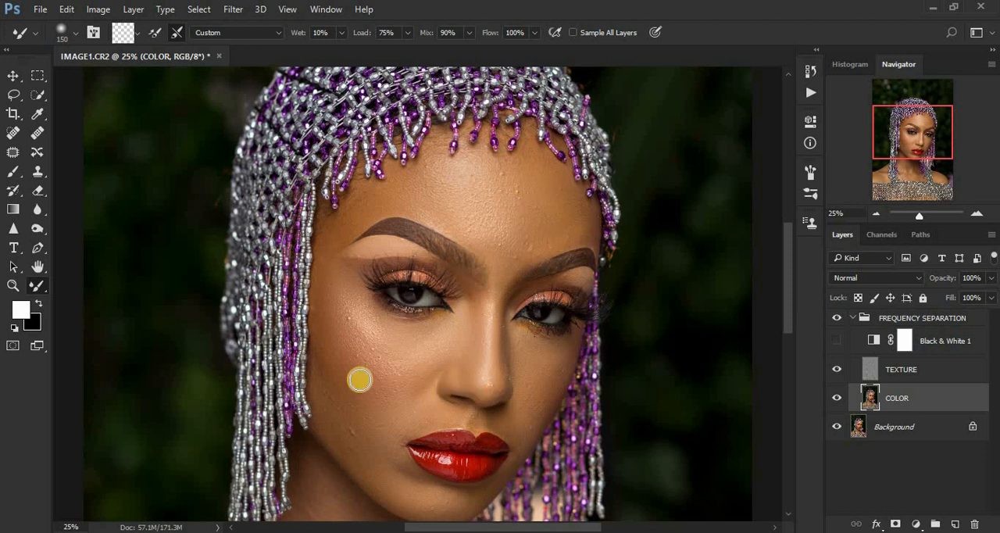
left_click_drag(325, 356, 328, 385)
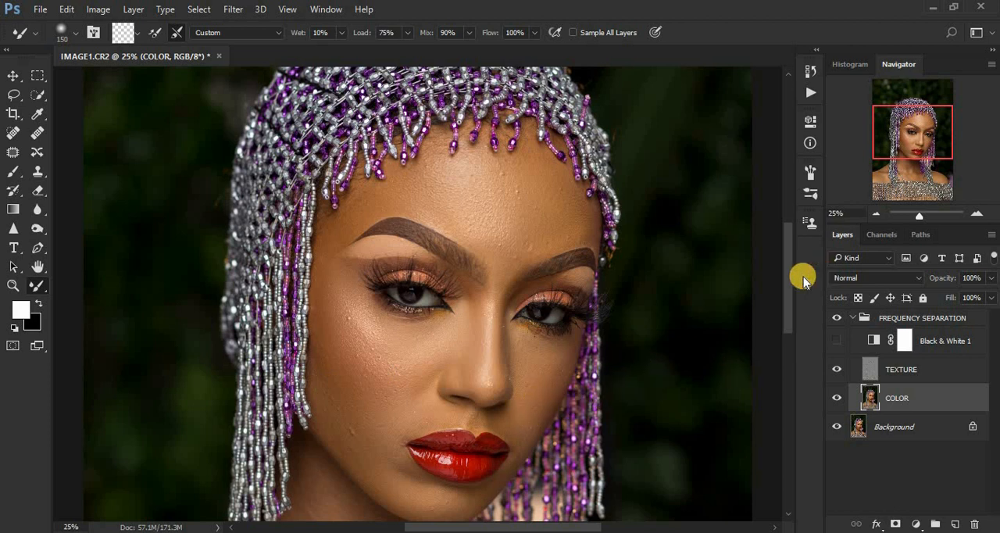
- Show the Black & White 1 layer again and smooth the left-hand side of the neck with the Mixer Brush at size 400
left_click_drag(784, 283, 795, 330)
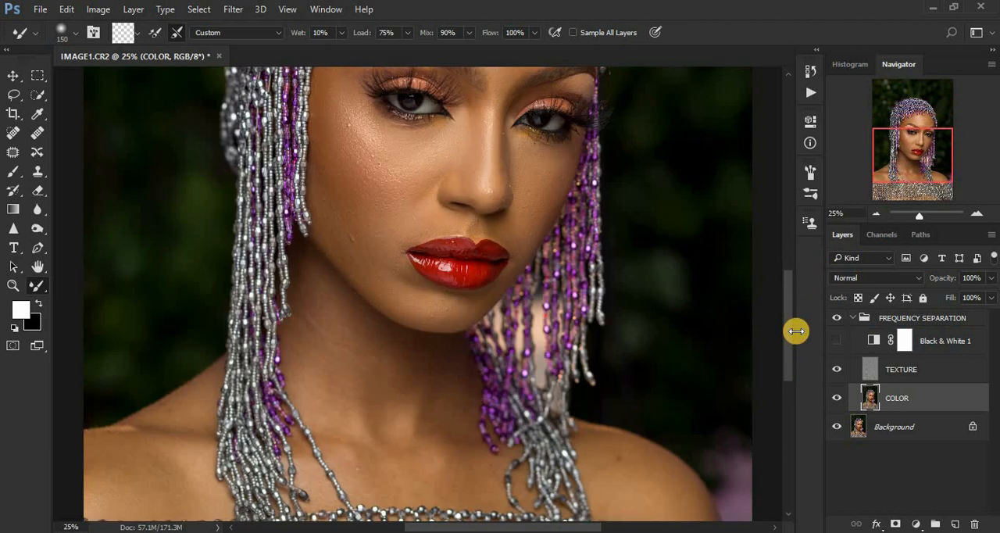
key("ctrl+minus")
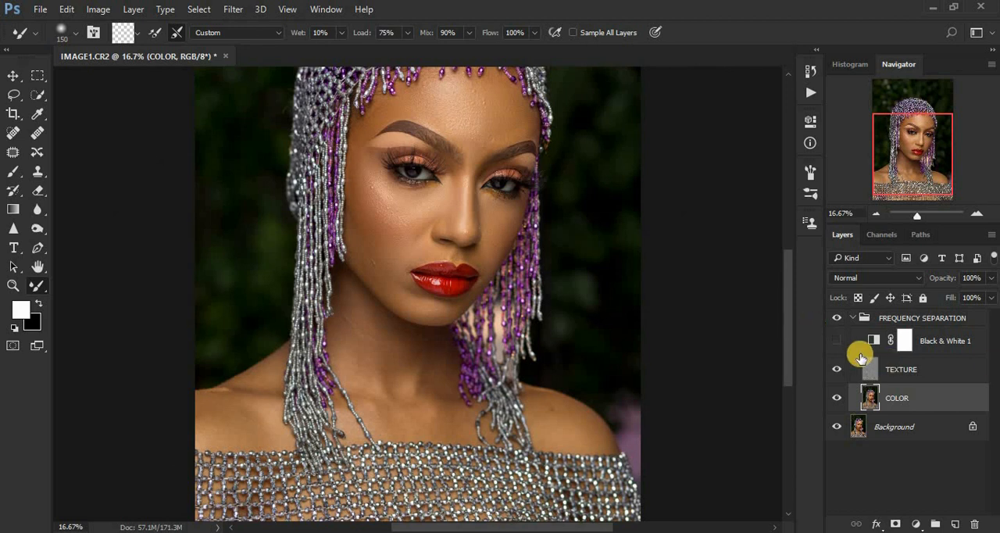
left_click(837, 342)
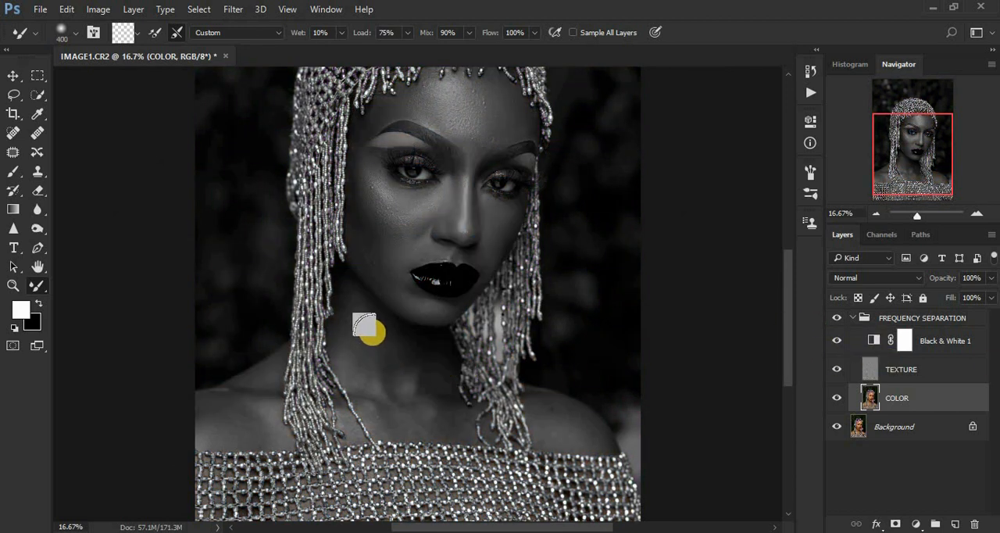
mouse_move(373, 333)
left_mouse_down()
mouse_move(359, 322)
mouse_move(370, 350)
mouse_move(383, 339)
mouse_move(405, 366)
mouse_move(398, 390)
left_mouse_up()
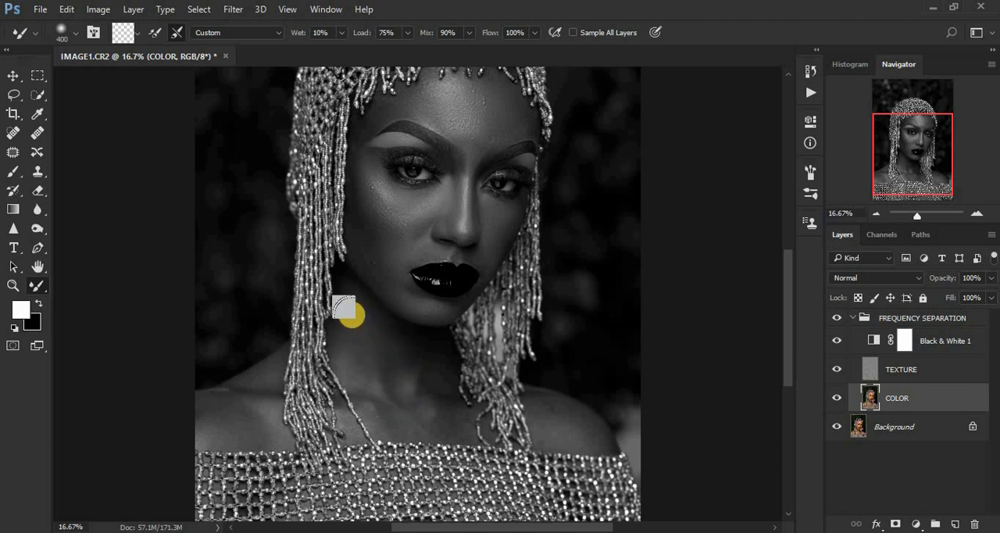
left_click_drag(351, 316, 366, 359)
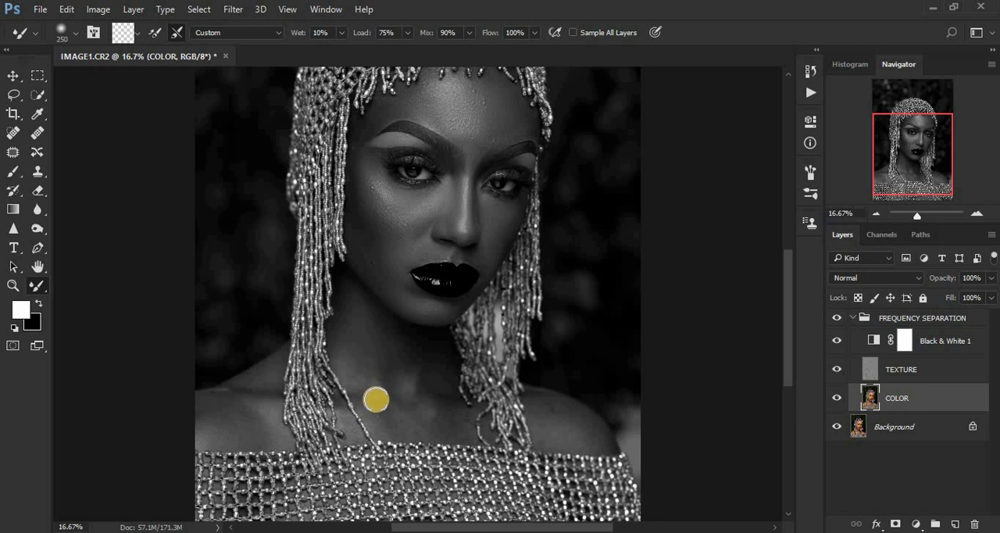
- Blend the tones across the neck, collarbone and upper chest with the Mixer Brush at size 250
mouse_move(375, 396)
left_mouse_down()
mouse_move(359, 383)
mouse_move(403, 425)
mouse_move(429, 421)
left_mouse_up()
mouse_move(429, 385)
left_mouse_down()
mouse_move(413, 362)
mouse_move(443, 384)
mouse_move(422, 355)
left_mouse_up()
left_click_drag(369, 322, 355, 335)
mouse_move(387, 400)
left_mouse_down()
mouse_move(387, 425)
mouse_move(401, 422)
left_mouse_up()
mouse_move(396, 367)
left_mouse_down()
mouse_move(396, 389)
mouse_move(361, 374)
left_mouse_up()
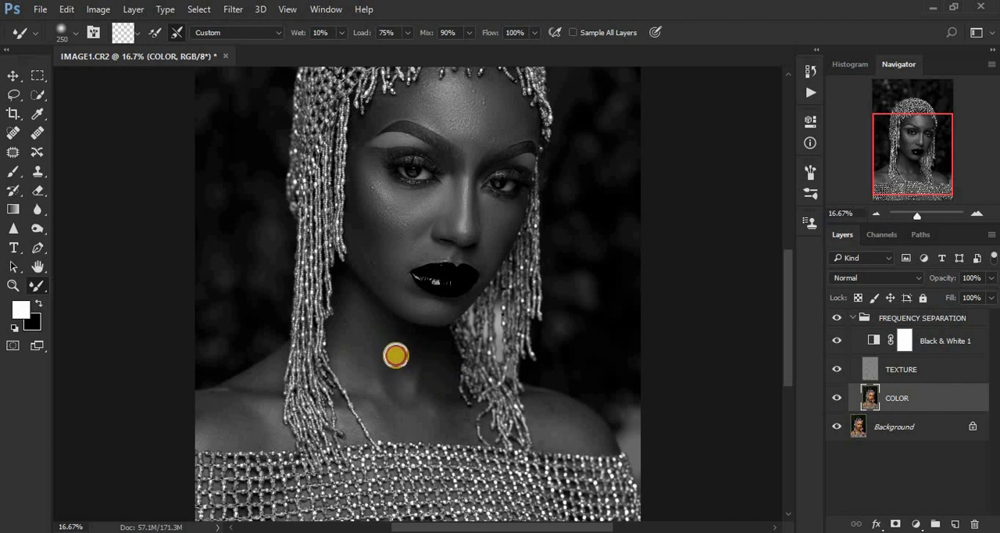
mouse_move(435, 419)
left_mouse_down()
mouse_move(388, 425)
mouse_move(436, 422)
left_mouse_up()
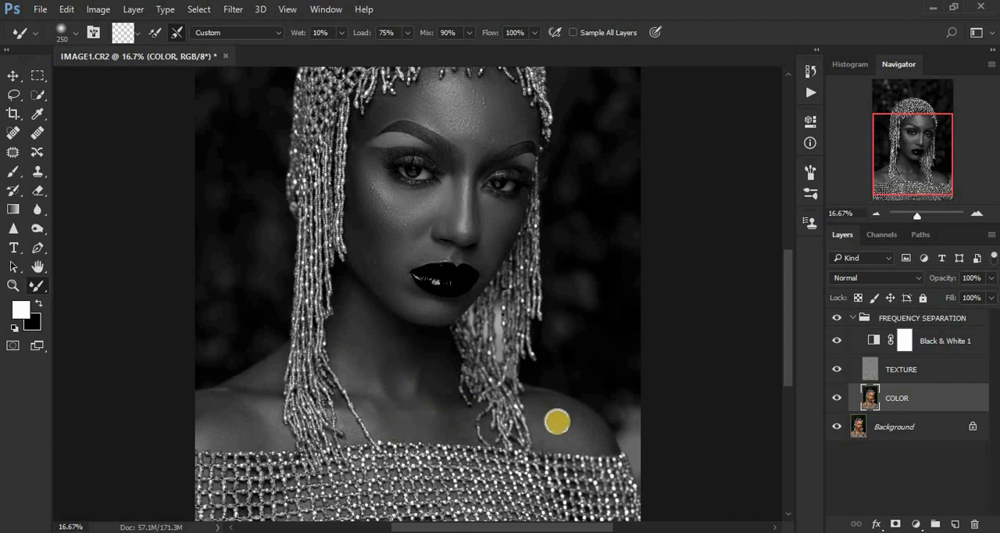
- Even out both shoulders, the center of the chest and the left-hand side of the neck at brush size 250
mouse_move(546, 409)
left_mouse_down()
mouse_move(580, 422)
mouse_move(571, 413)
mouse_move(550, 428)
mouse_move(559, 418)
mouse_move(593, 433)
mouse_move(524, 429)
left_mouse_up()
left_click_drag(455, 420, 419, 422)
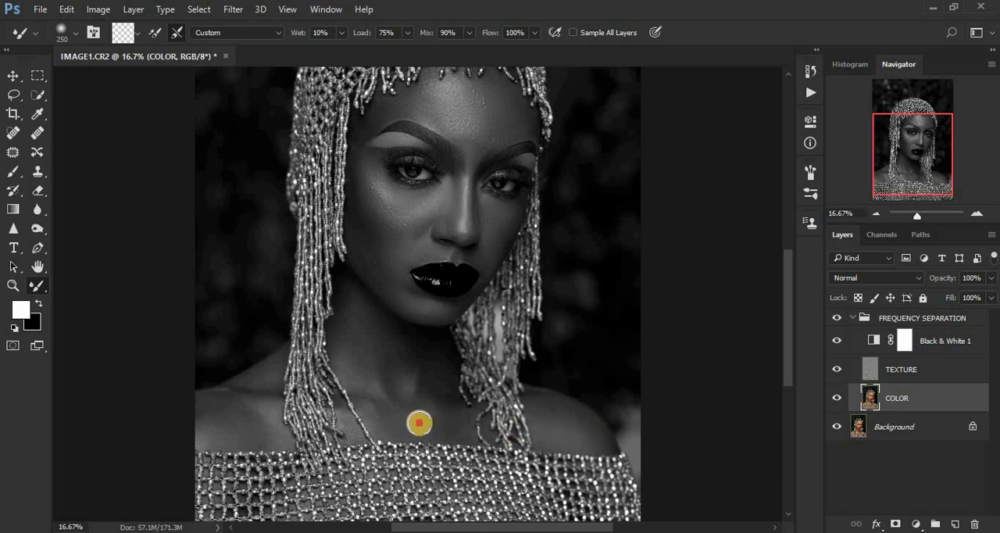
mouse_move(235, 408)
left_mouse_down()
mouse_move(210, 404)
mouse_move(241, 417)
mouse_move(214, 415)
mouse_move(230, 422)
mouse_move(201, 426)
mouse_move(260, 434)
mouse_move(248, 409)
mouse_move(270, 373)
mouse_move(247, 378)
mouse_move(263, 410)
left_mouse_up()
left_click_drag(219, 438, 238, 428)
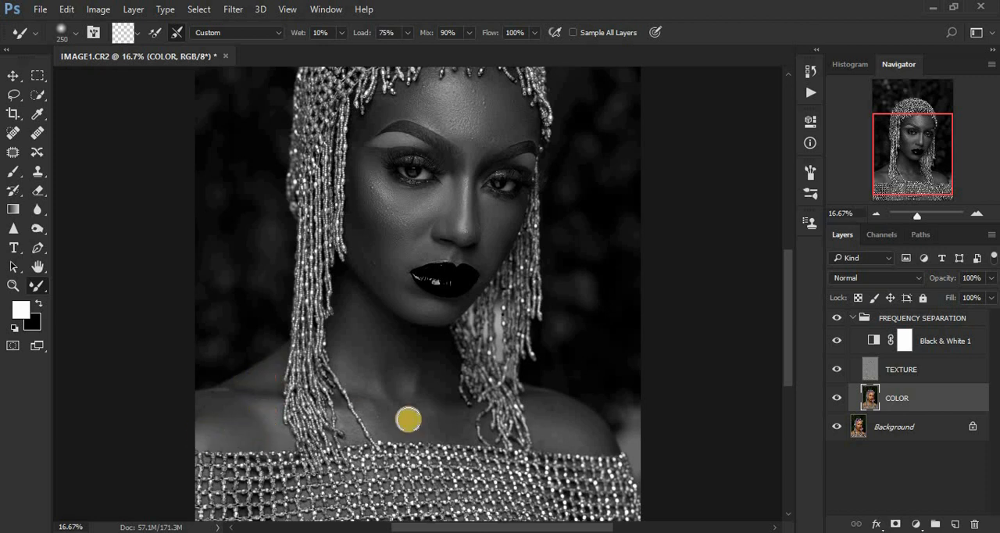
mouse_move(371, 408)
left_mouse_down()
mouse_move(379, 415)
mouse_move(368, 396)
left_mouse_up()
mouse_move(348, 355)
left_mouse_down()
mouse_move(360, 318)
mouse_move(396, 348)
left_mouse_up()
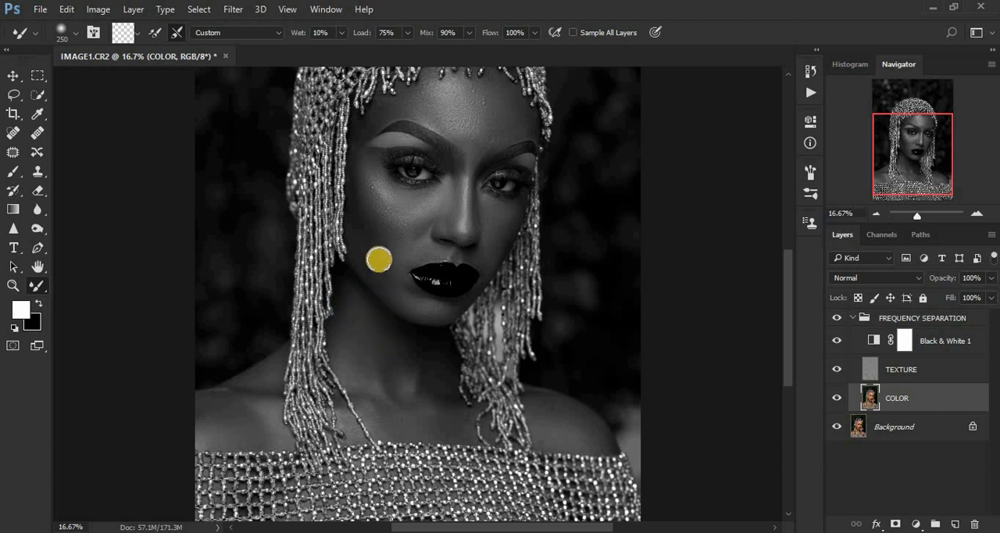
- Smooth the forehead above the brows and refine the upper chest and throat at brush size 250
mouse_move(467, 142)
left_mouse_down()
mouse_move(471, 114)
mouse_move(458, 105)
mouse_move(445, 112)
mouse_move(445, 99)
mouse_move(473, 99)
mouse_move(497, 127)
left_mouse_up()
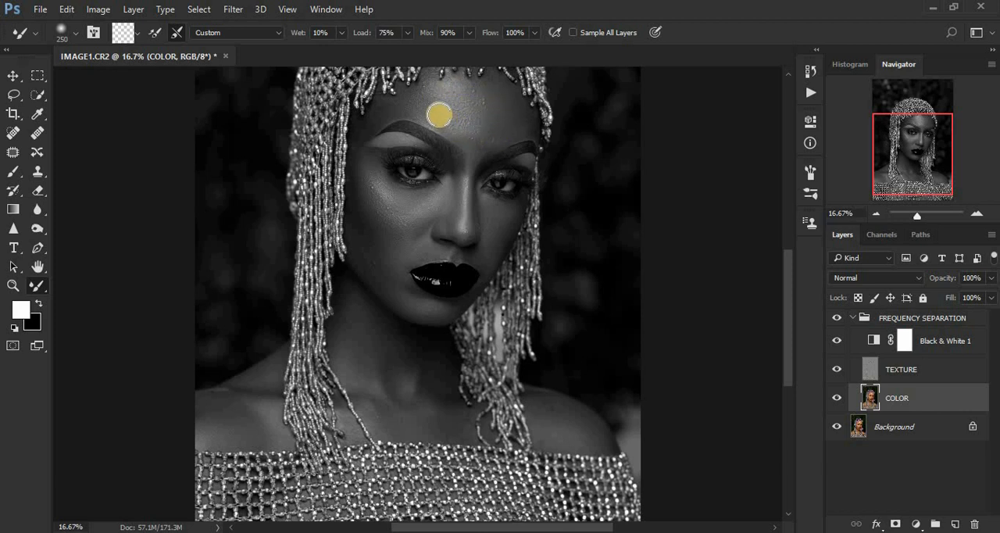
mouse_move(439, 115)
left_mouse_down()
mouse_move(405, 105)
mouse_move(507, 119)
left_mouse_up()
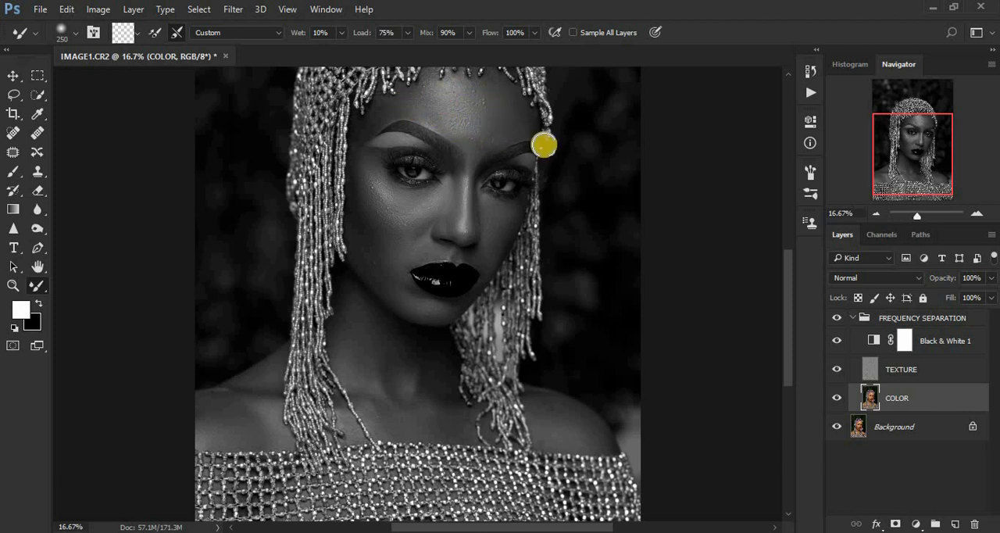
mouse_move(417, 410)
left_mouse_down()
mouse_move(451, 423)
mouse_move(395, 425)
mouse_move(430, 424)
left_mouse_up()
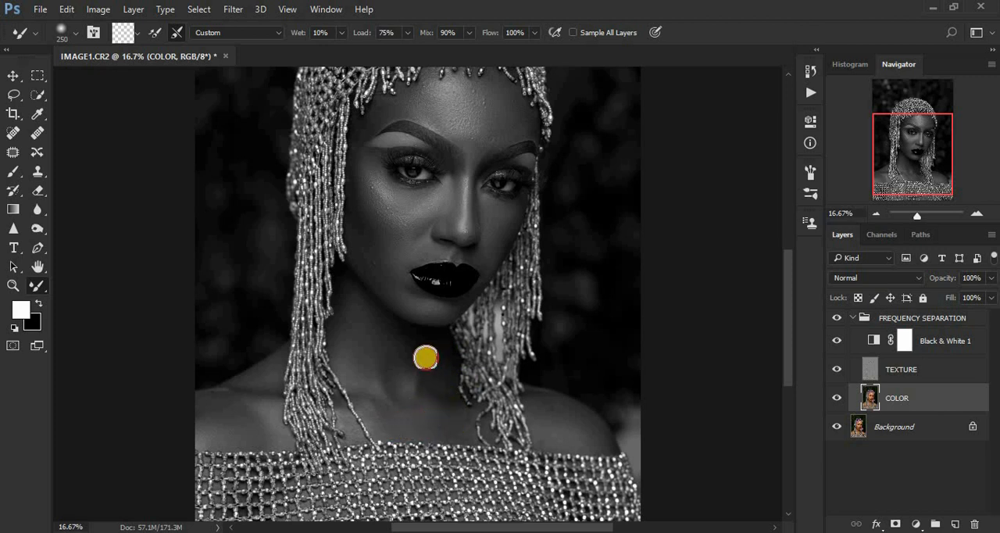
mouse_move(400, 341)
left_mouse_down()
mouse_move(398, 350)
mouse_move(390, 339)
mouse_move(348, 360)
mouse_move(352, 372)
mouse_move(357, 312)
mouse_move(406, 341)
left_mouse_up()
- Hide the Black & White 1 helper layer and delete it from the FREQUENCY SEPARATION group
key("ctrl+minus")
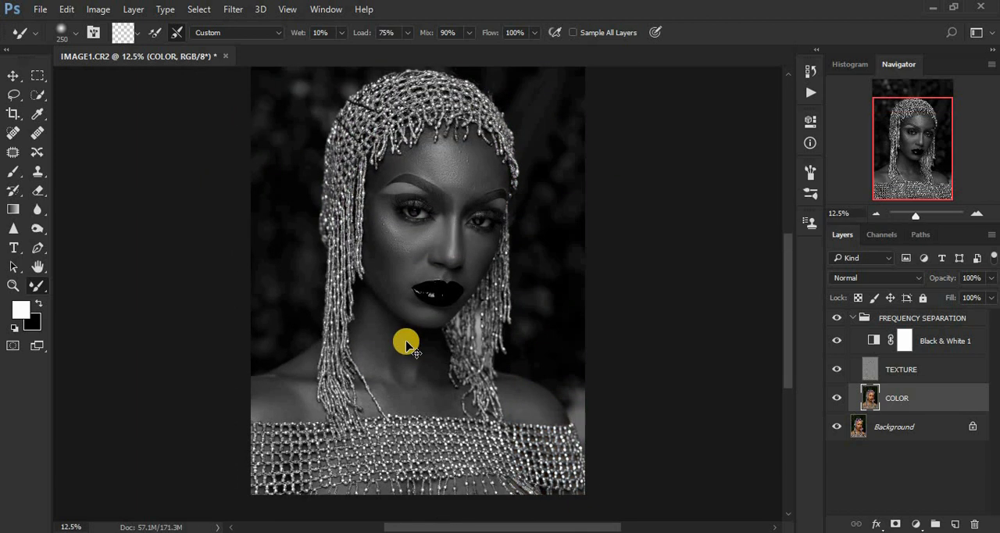
left_click(835, 342)
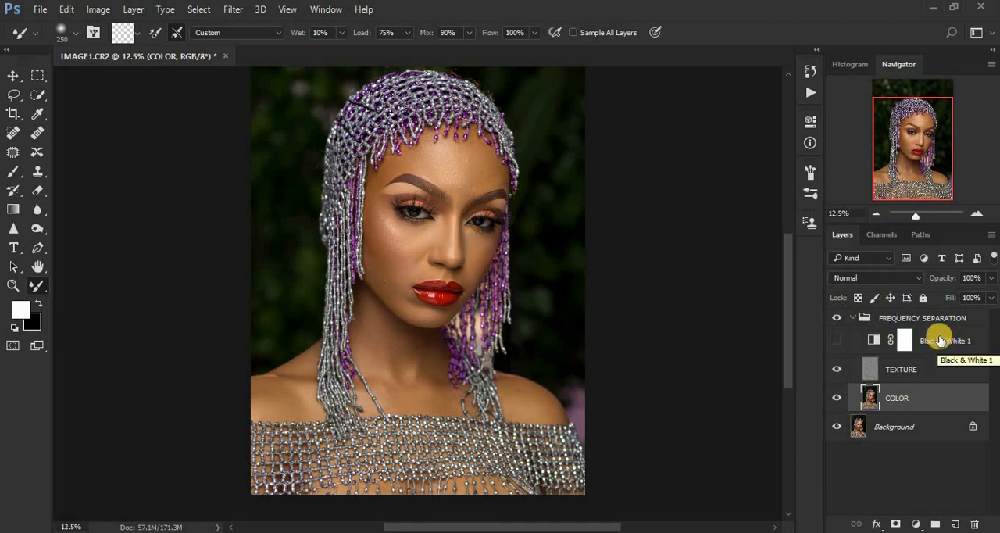
left_click_drag(936, 345, 976, 524)
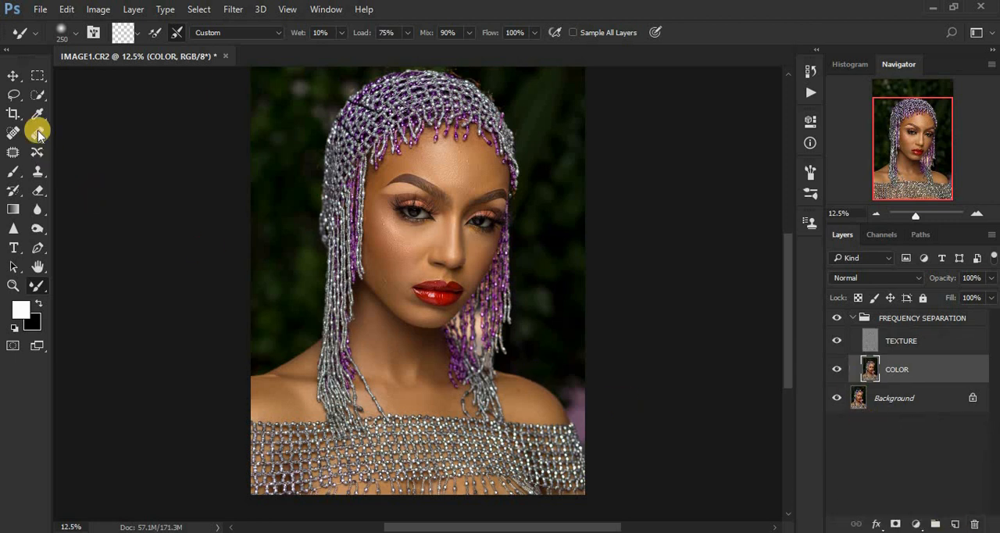
- Select the forehead skin between the beads and the eyebrows with the Lasso tool, using a 19 px feather
left_click(11, 94)
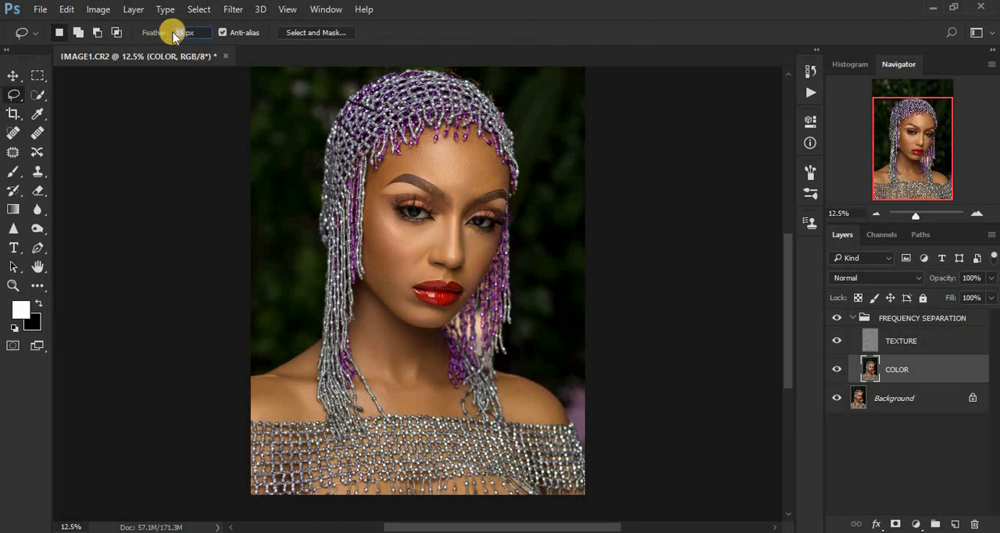
type("19")
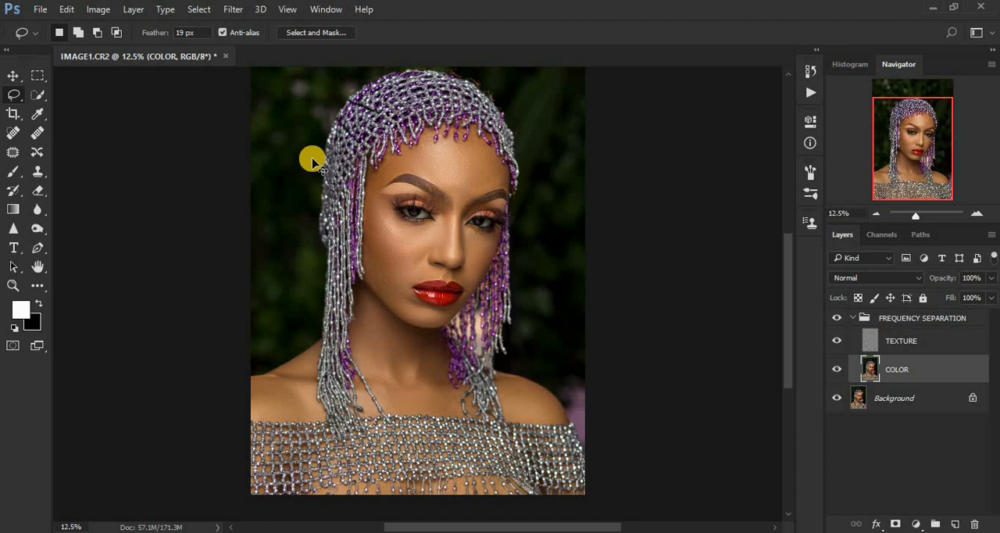
key("ctrl+plus")
key("ctrl+plus")
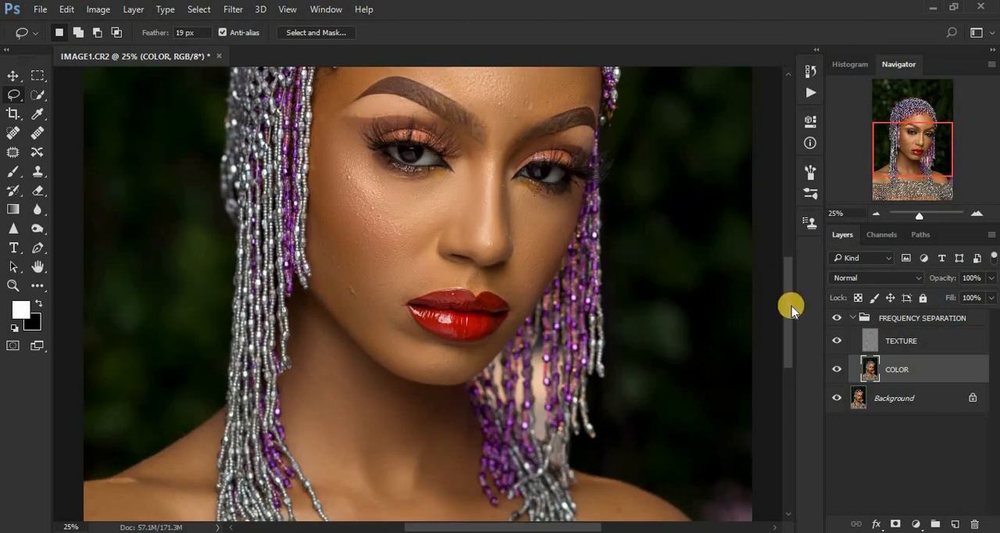
left_click_drag(790, 308, 783, 246)
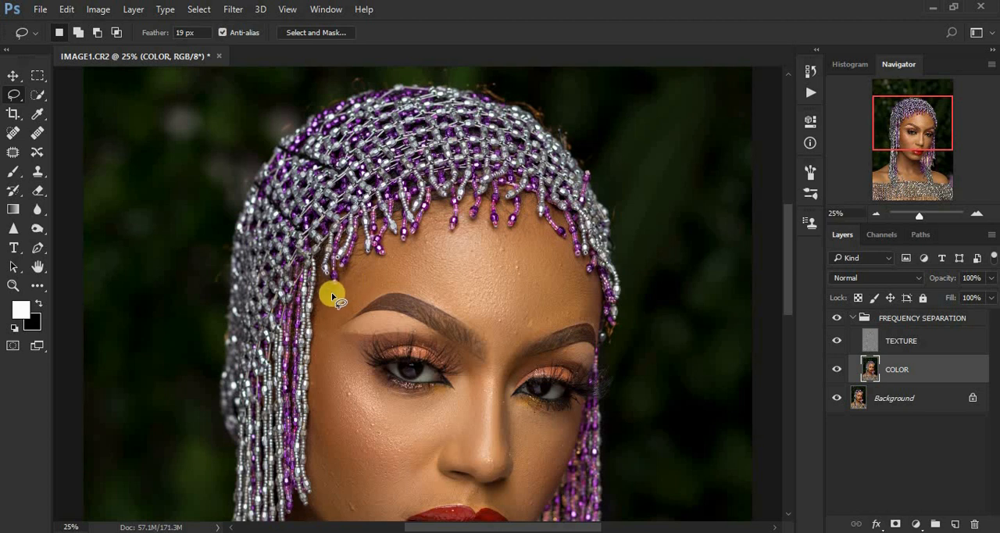
mouse_move(321, 301)
left_mouse_down()
mouse_move(325, 327)
mouse_move(377, 292)
mouse_move(407, 287)
mouse_move(513, 341)
mouse_move(588, 312)
mouse_move(594, 297)
mouse_move(529, 218)
mouse_move(511, 232)
mouse_move(450, 240)
mouse_move(431, 221)
mouse_move(383, 266)
mouse_move(356, 265)
mouse_move(327, 298)
left_mouse_up()
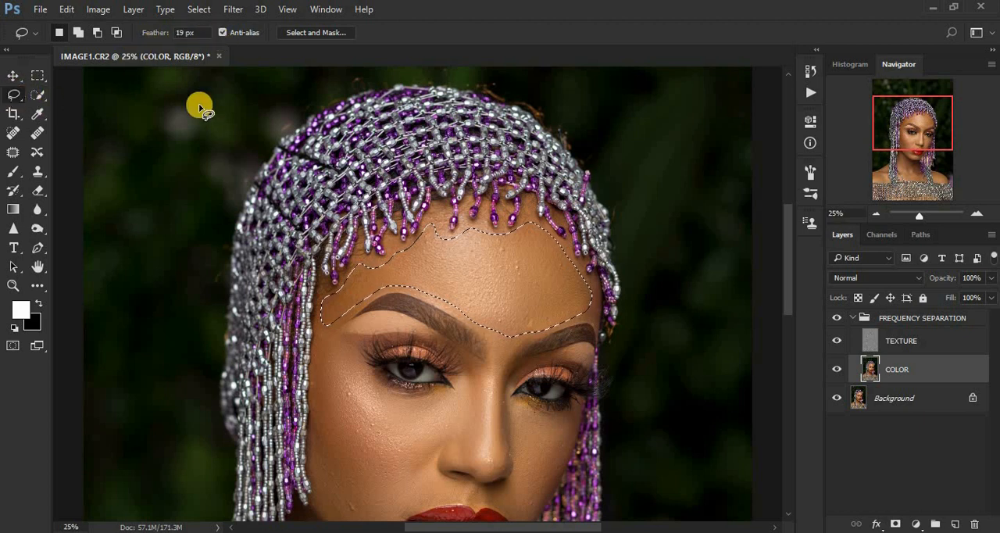
- Open the Gaussian Blur filter for the forehead selection and bring the forehead into its preview at 17% zoom
left_click(233, 11)
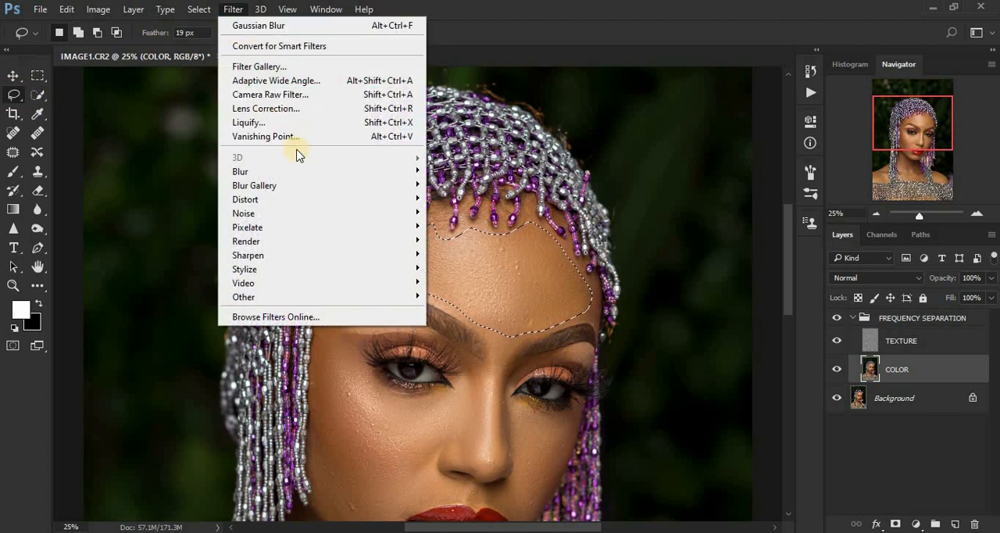
mouse_move(319, 170)
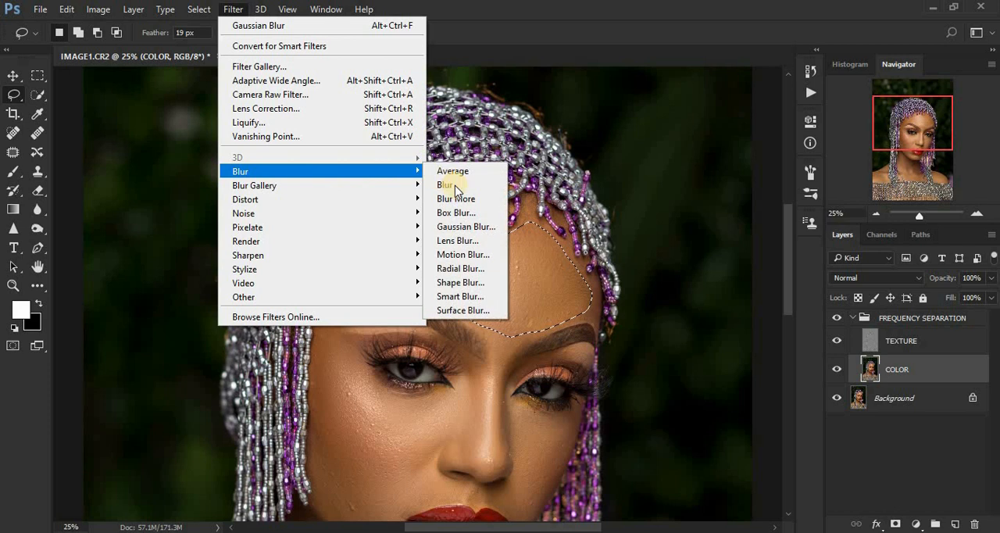
left_click(467, 228)
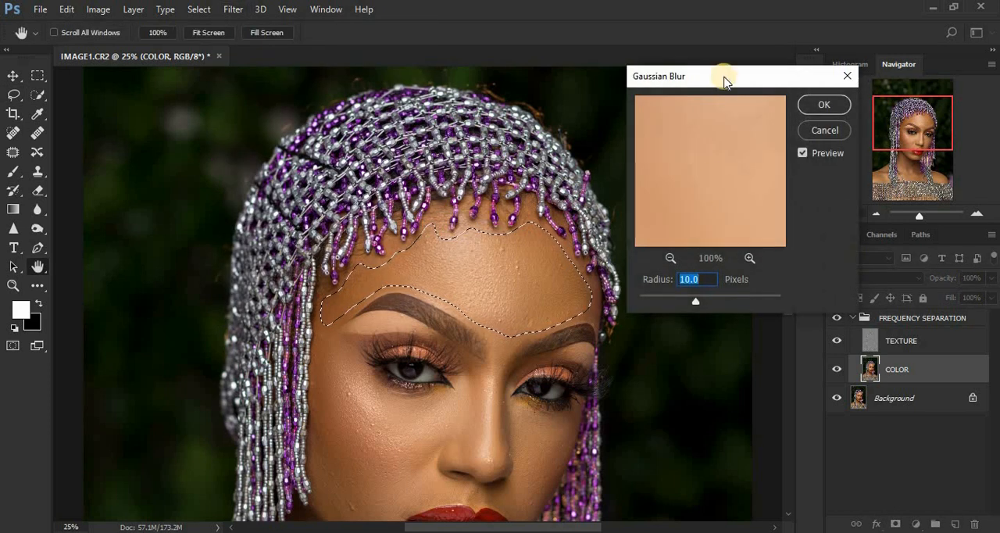
left_click_drag(740, 75, 766, 70)
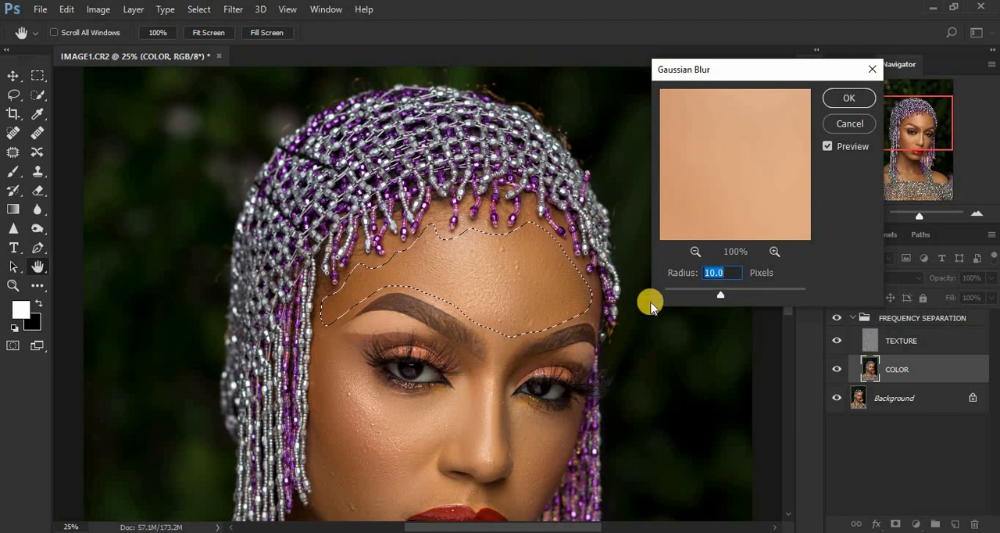
left_click(695, 252)
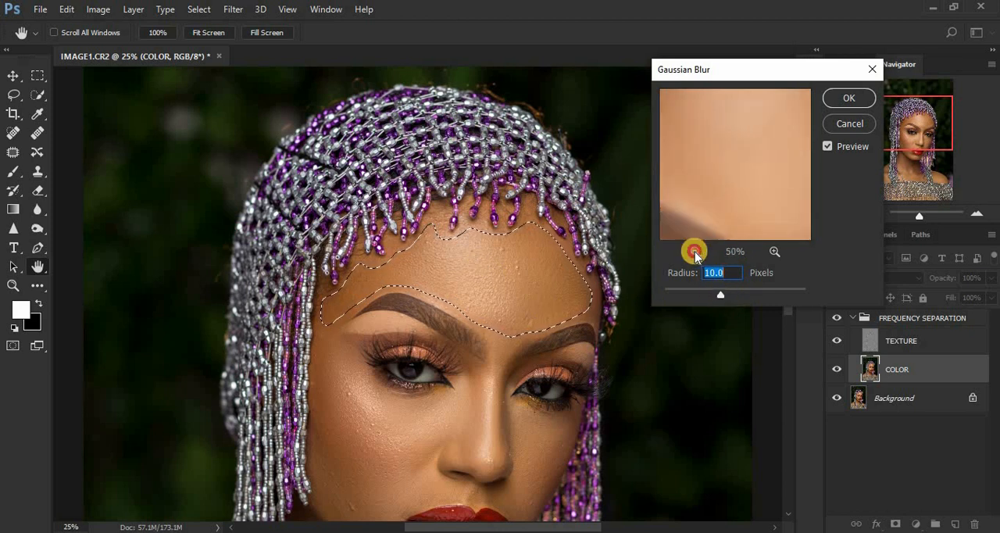
left_click(694, 252)
left_click(694, 252)
left_click_drag(743, 183, 740, 206)
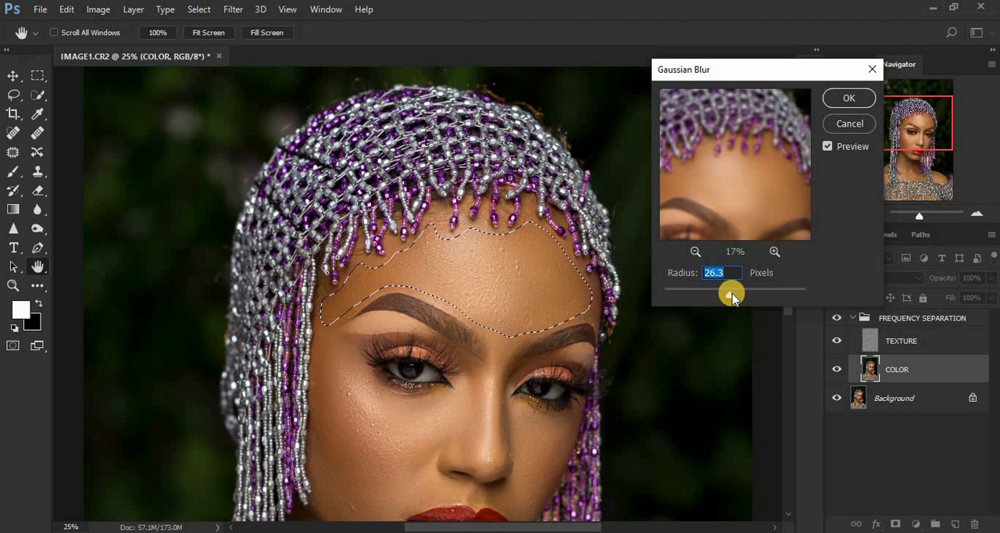
- Apply the Gaussian Blur to the forehead selection with a radius of 32 pixels, and deselect
left_click_drag(732, 297, 734, 298)
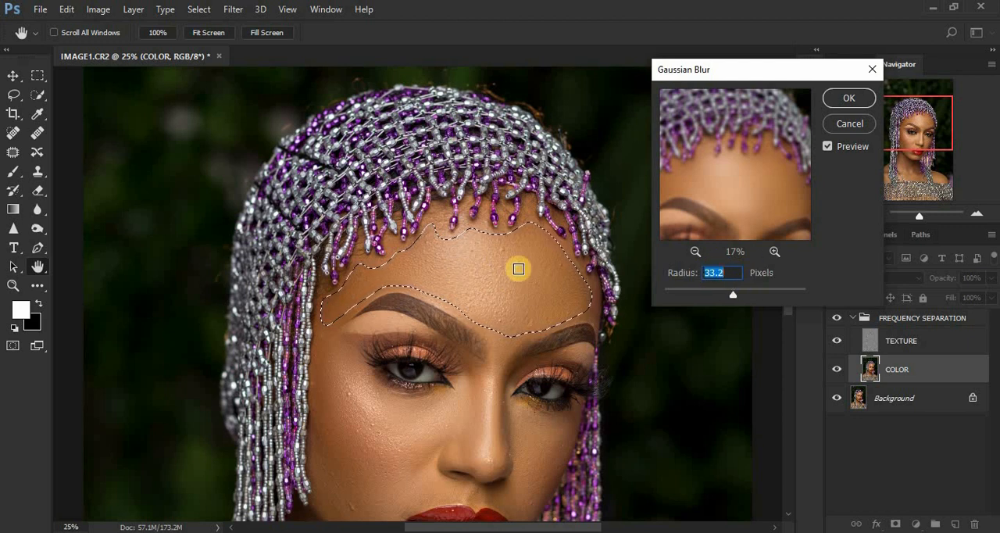
key("ctrl+minus")
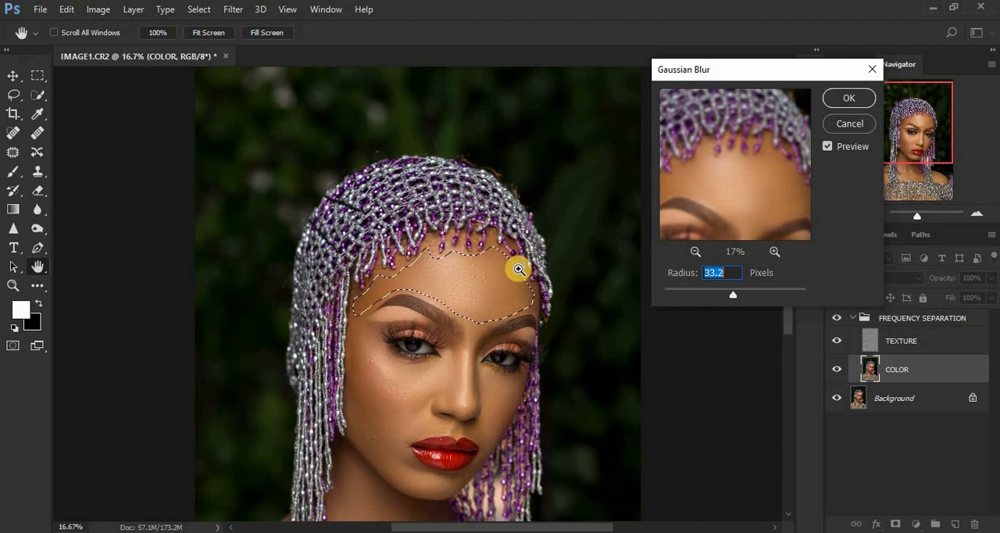
key("ctrl+plus")
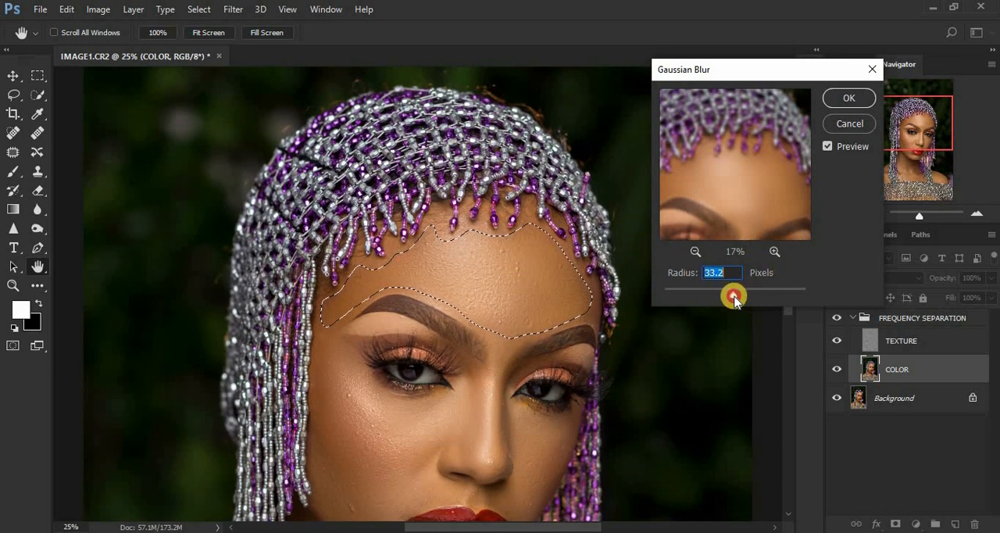
left_click_drag(734, 297, 709, 295)
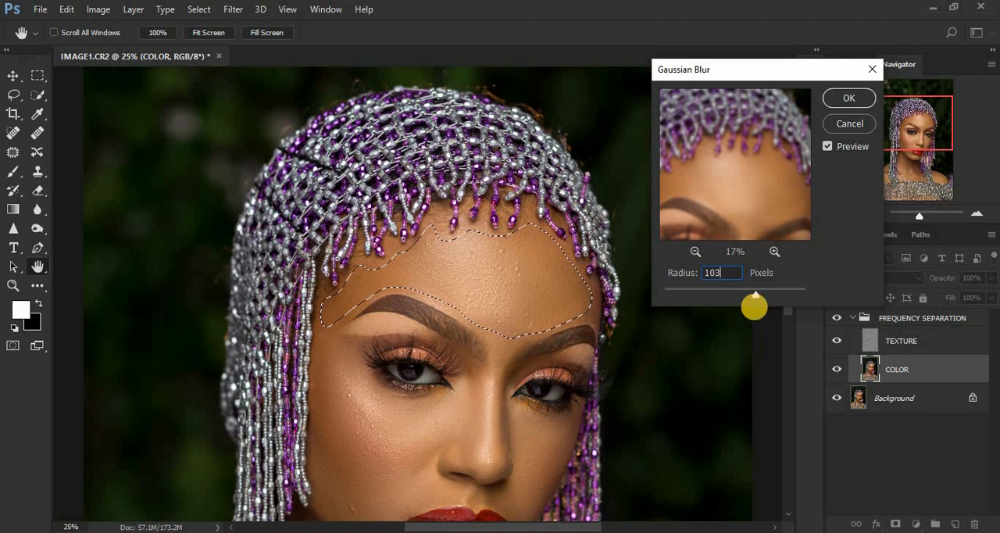
type("2")
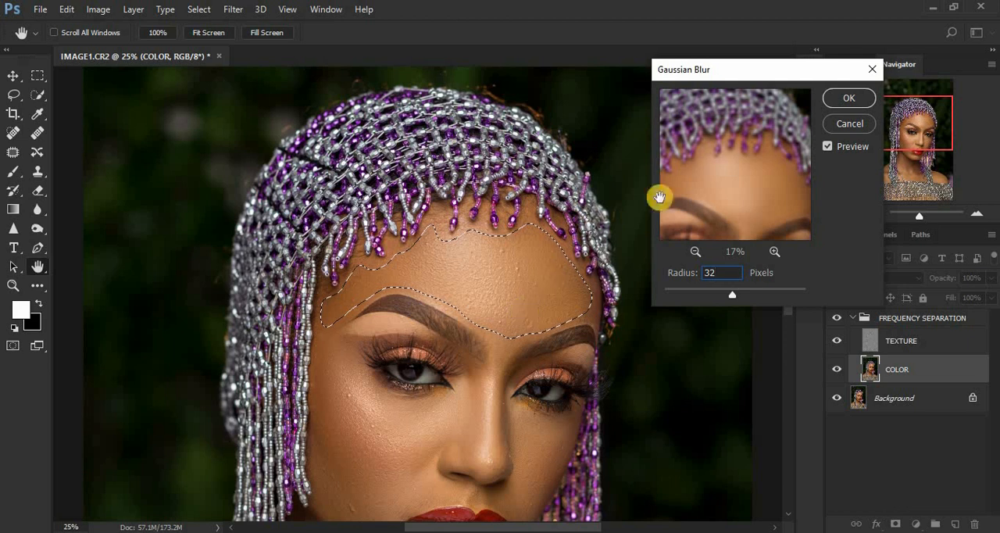
left_click(842, 100)
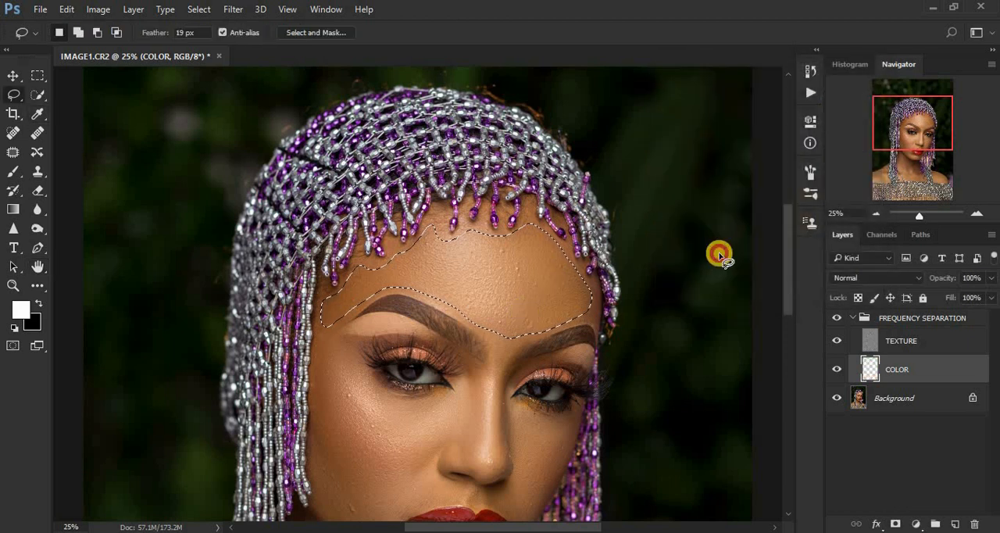
key("ctrl+minus")
key("ctrl+minus")
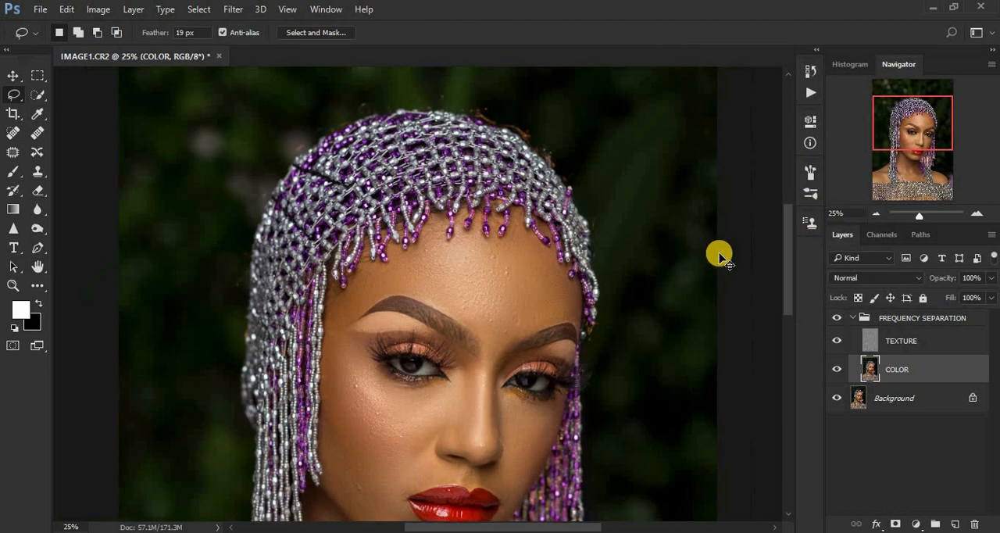
key("ctrl+plus")
key("ctrl+plus")
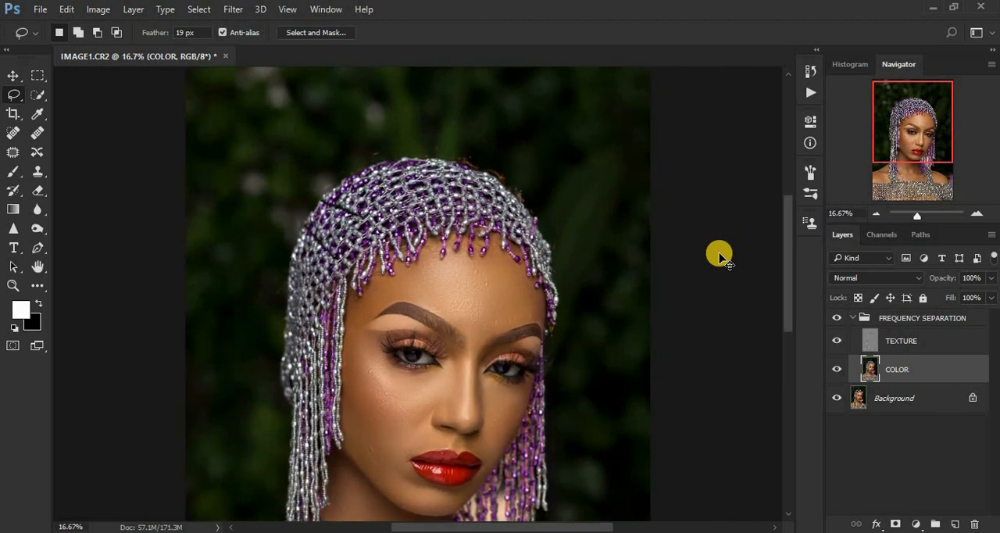
- Lasso the skin under the left-hand eye out to the temple, repeat the last Gaussian Blur on it, and deselect
left_click_drag(787, 268, 736, 284)
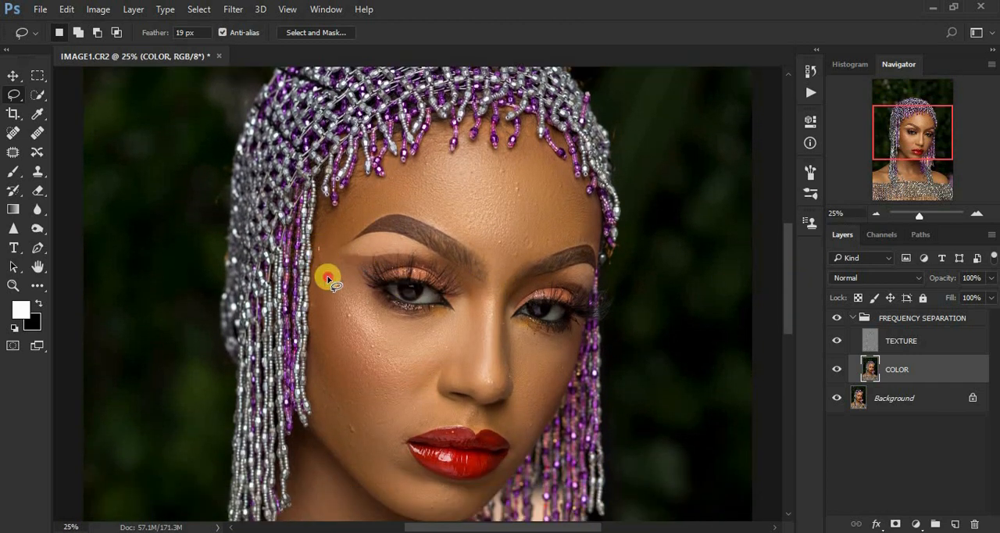
mouse_move(353, 314)
left_mouse_down()
mouse_move(387, 352)
mouse_move(409, 354)
mouse_move(450, 338)
mouse_move(459, 322)
mouse_move(385, 310)
mouse_move(326, 248)
left_mouse_up()
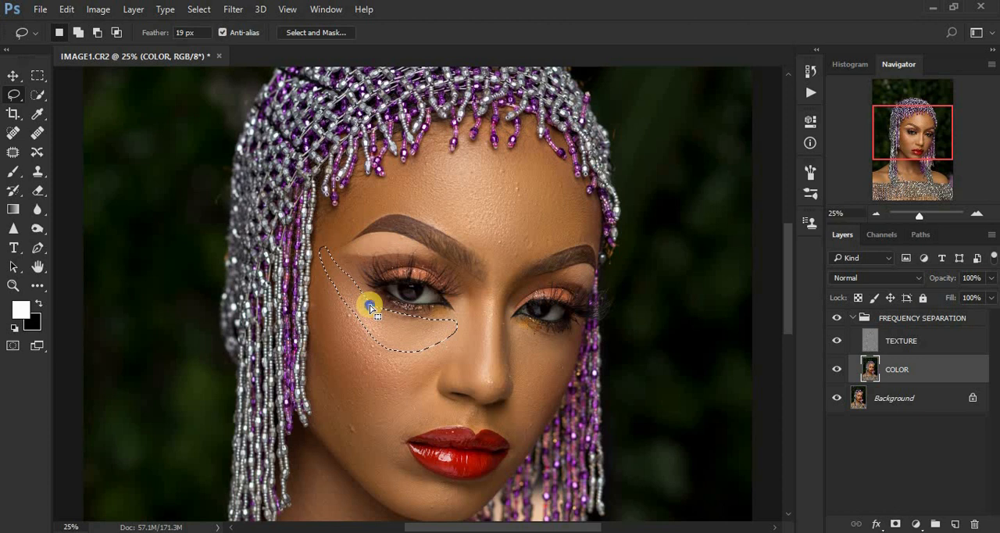
right_click(370, 307)
left_click(456, 474)
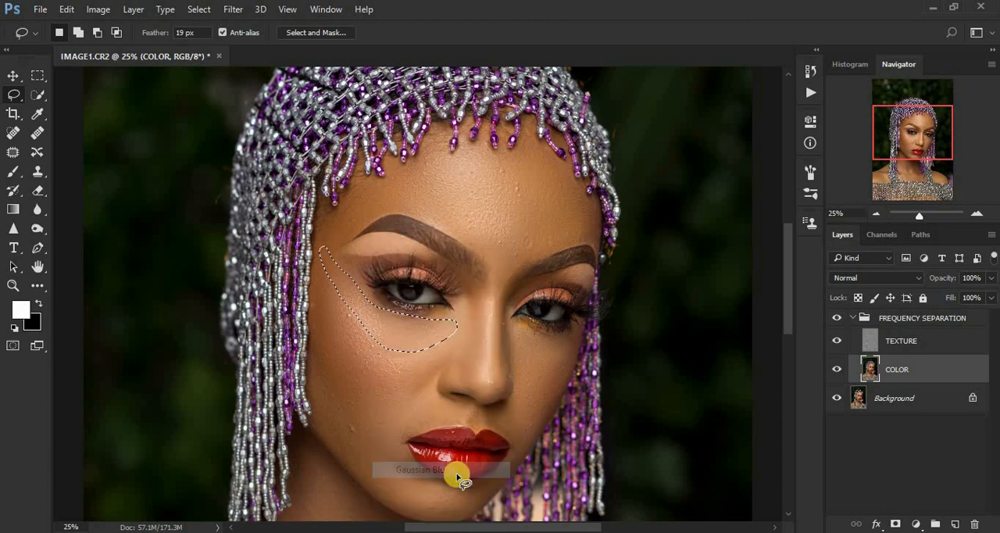
key("ctrl+d")
- Lasso and blur the left-hand cheekbone and the lower cheek in turn with the last Gaussian Blur, deselecting after each
mouse_move(316, 276)
left_mouse_down()
mouse_move(322, 333)
mouse_move(358, 379)
mouse_move(390, 395)
mouse_move(433, 367)
mouse_move(428, 354)
mouse_move(381, 338)
mouse_move(319, 278)
left_mouse_up()
right_click(356, 329)
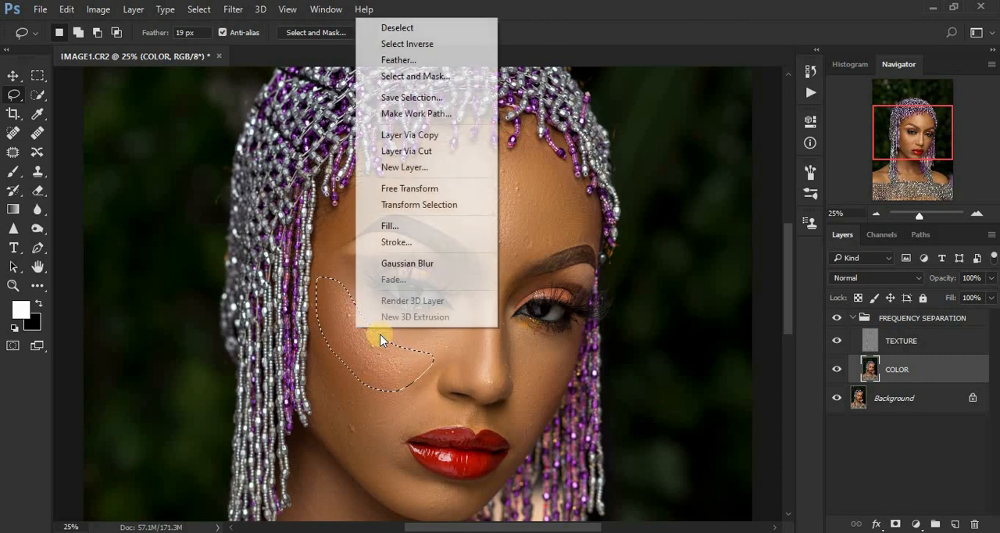
left_click(409, 262)
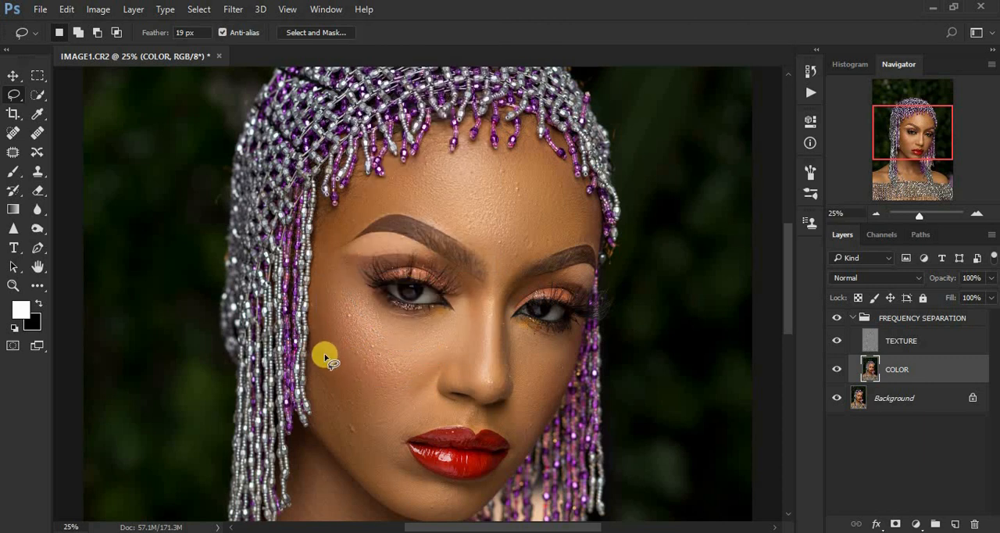
mouse_move(316, 336)
left_mouse_down()
mouse_move(319, 416)
mouse_move(346, 452)
mouse_move(382, 472)
mouse_move(396, 436)
mouse_move(386, 396)
mouse_move(338, 348)
mouse_move(351, 383)
left_mouse_up()
right_click(351, 385)
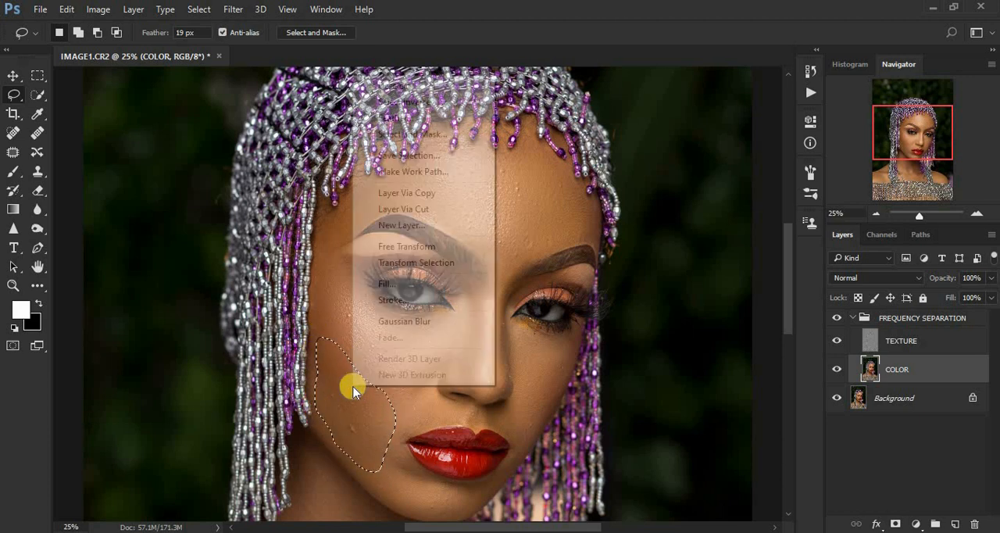
left_click(418, 323)
key("ctrl+d")
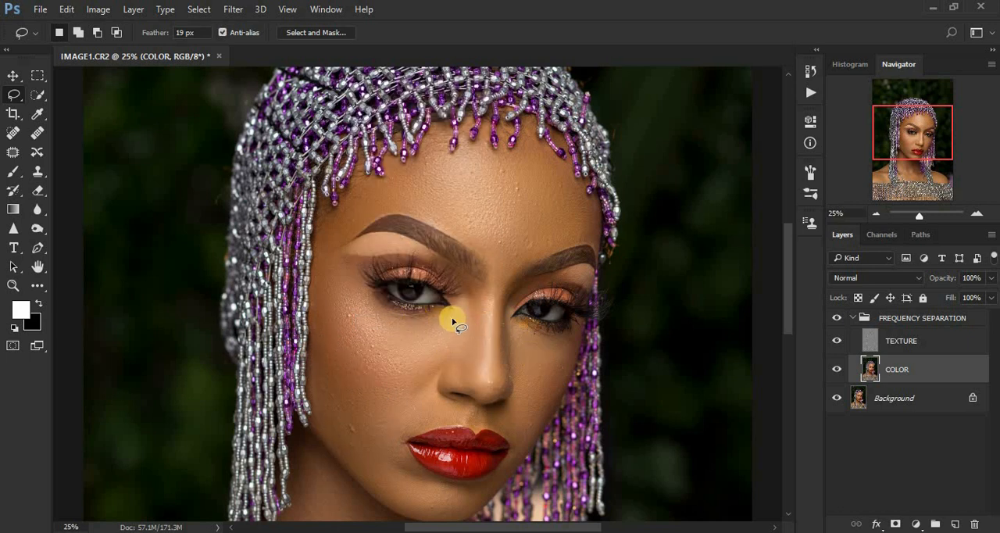
- Lasso and blur the skin between the left-hand inner eye corner and cheek, and the right-hand cheek, with the last Gaussian Blur
mouse_move(452, 320)
left_mouse_down()
mouse_move(431, 319)
mouse_move(399, 355)
mouse_move(414, 393)
mouse_move(444, 369)
mouse_move(479, 298)
mouse_move(464, 294)
mouse_move(440, 332)
left_mouse_up()
right_click(440, 334)
left_click(494, 275)
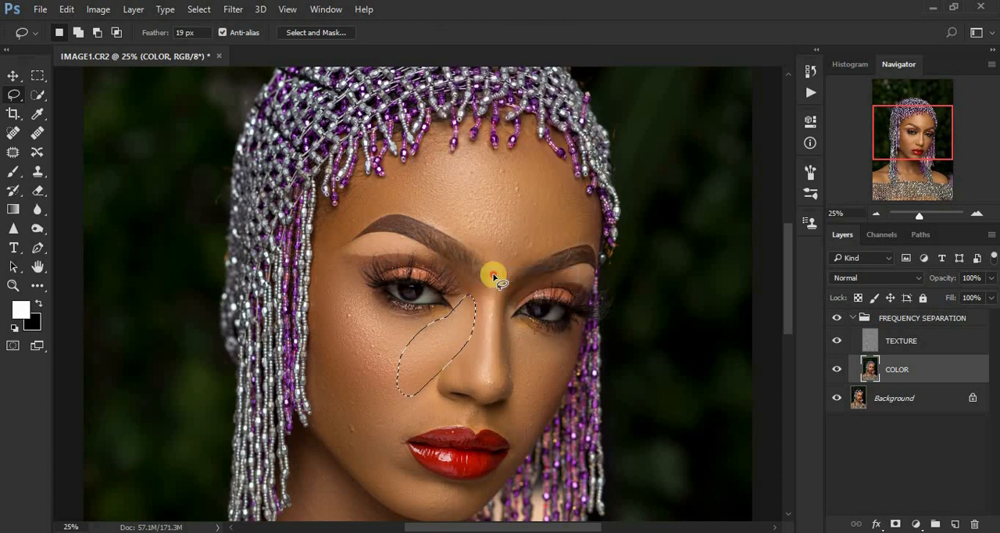
key("ctrl+d")
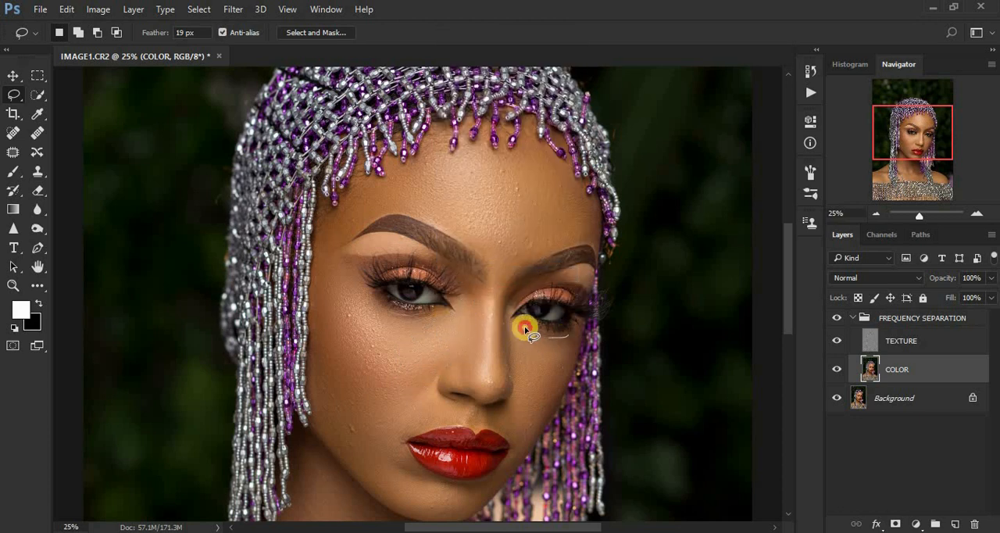
mouse_move(524, 328)
left_mouse_down()
mouse_move(516, 424)
mouse_move(528, 435)
mouse_move(564, 361)
mouse_move(547, 376)
left_mouse_up()
right_click(547, 373)
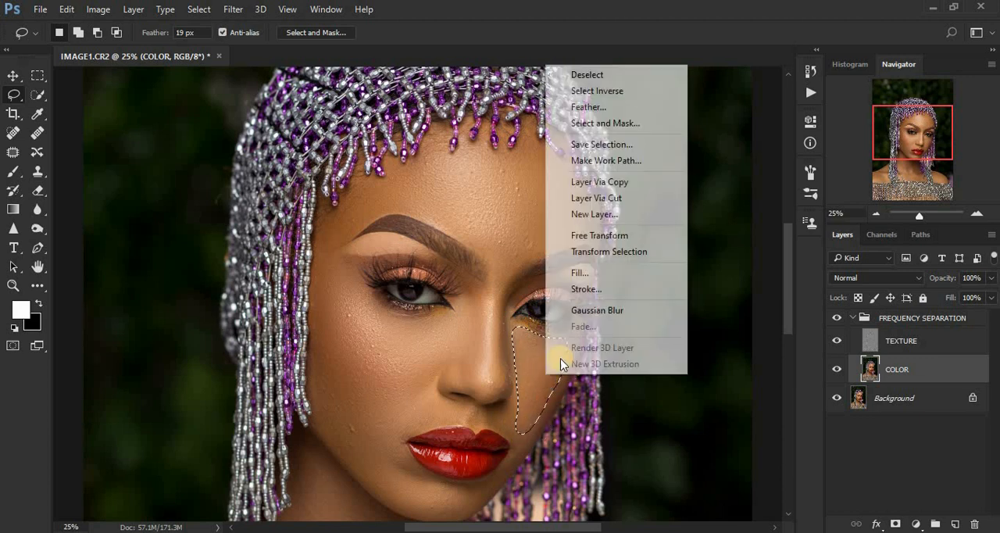
left_click(593, 311)
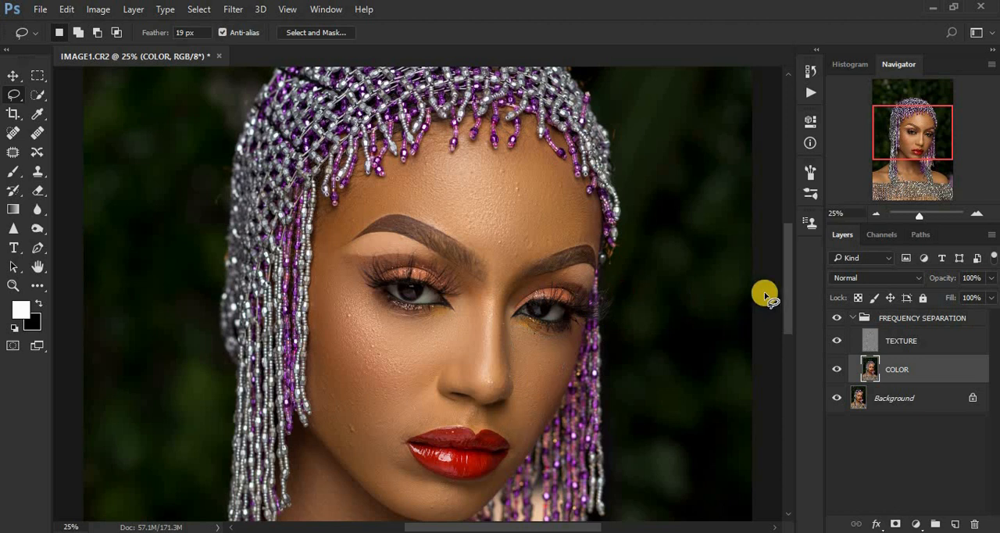
- Lasso and blur the jaw skin beside the left-hand mouth corner and the adjoining chin area with the last Gaussian Blur
left_click_drag(785, 313, 785, 344)
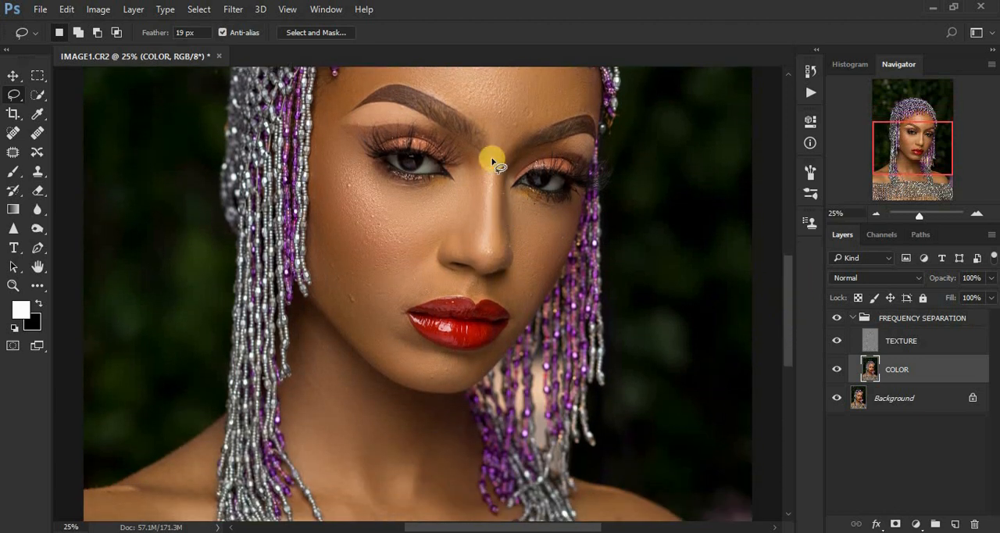
mouse_move(328, 277)
left_mouse_down()
mouse_move(379, 359)
mouse_move(392, 356)
mouse_move(399, 314)
mouse_move(419, 295)
mouse_move(375, 281)
left_mouse_up()
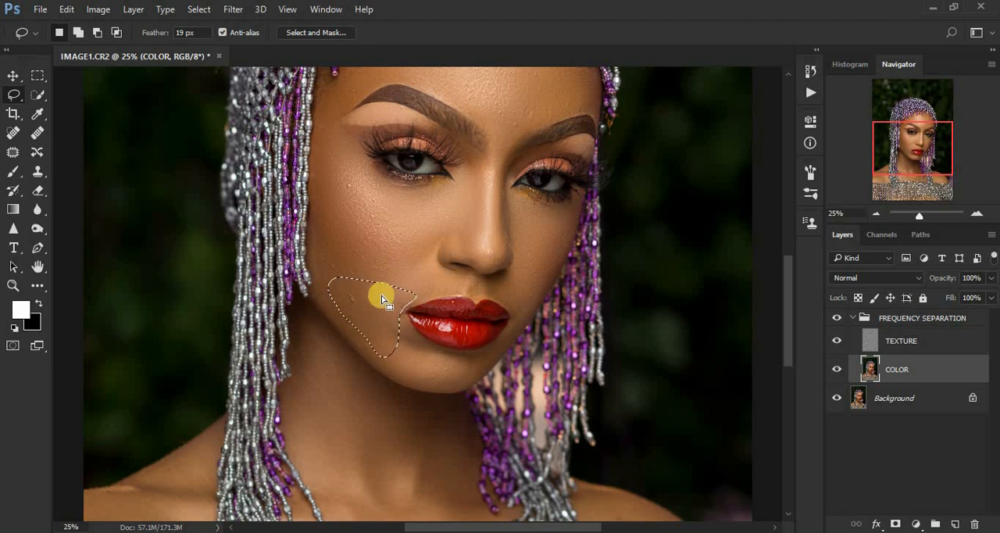
right_click(377, 299)
left_click(470, 469)
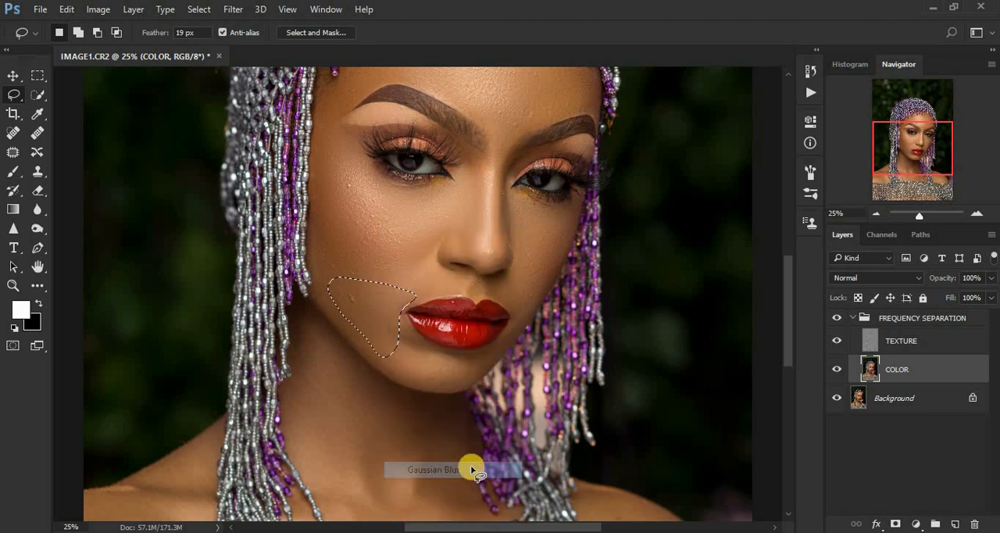
mouse_move(412, 338)
left_mouse_down()
mouse_move(386, 356)
mouse_move(423, 382)
mouse_move(446, 384)
mouse_move(482, 365)
mouse_move(413, 349)
left_mouse_up()
right_click(413, 349)
left_click(459, 284)
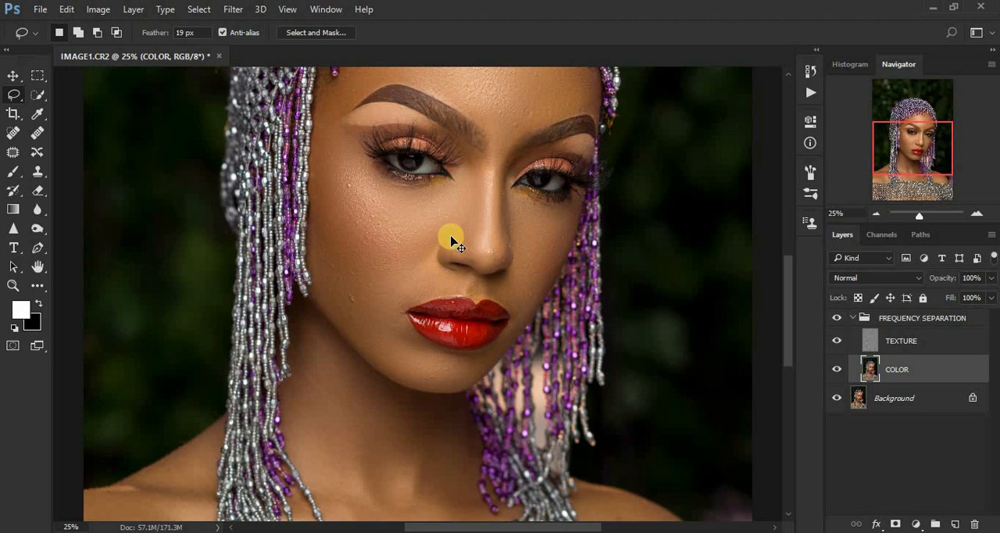
- Lasso the small crease beside the left-hand nostril and repeat the last Gaussian Blur on it
scroll(450, 234, "up", 2)
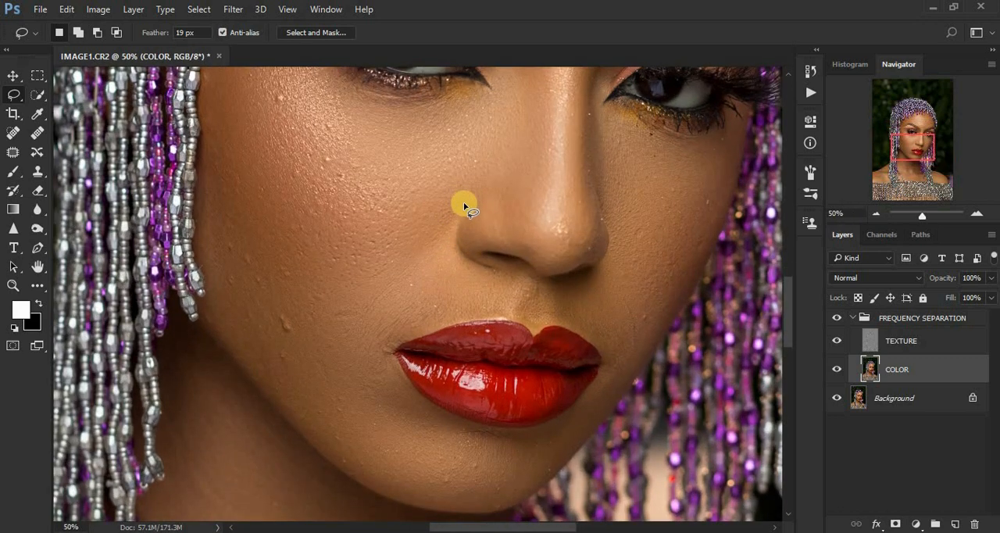
mouse_move(458, 202)
left_mouse_down()
mouse_move(447, 244)
mouse_move(492, 188)
mouse_move(482, 183)
mouse_move(463, 205)
left_mouse_up()
right_click(464, 206)
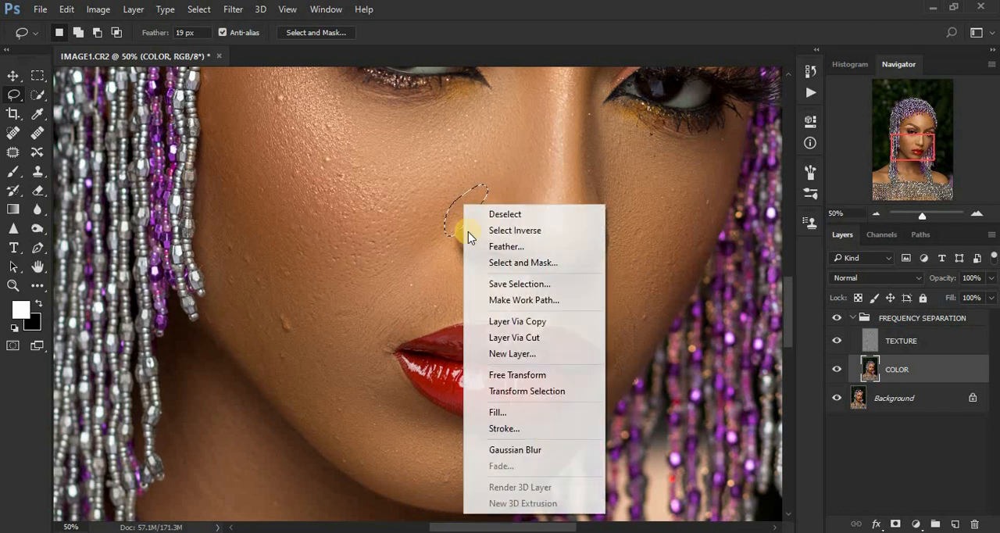
left_click(543, 446)
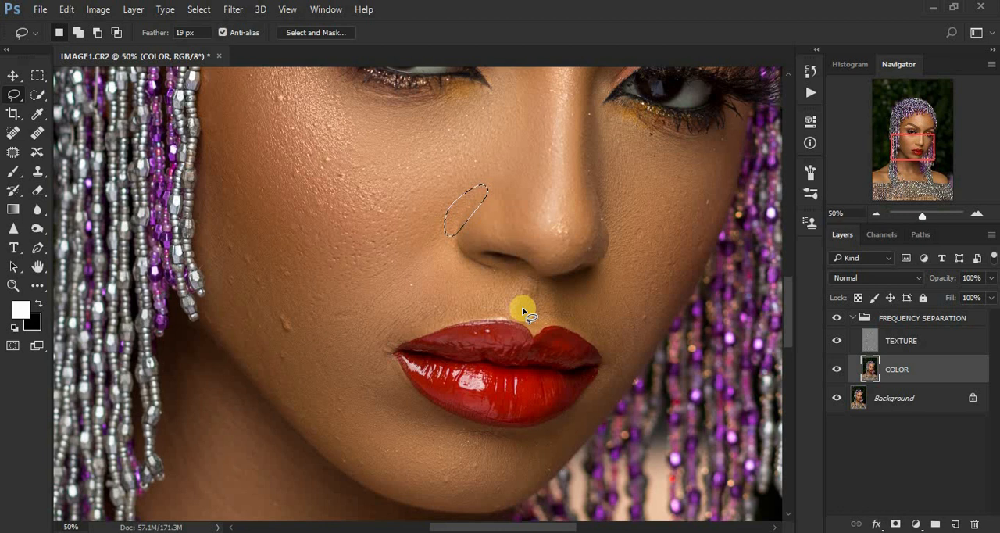
- Fade the last Gaussian Blur on the crease beside the left-hand nostril to 77% opacity and clear the selection
key("ctrl+shift")
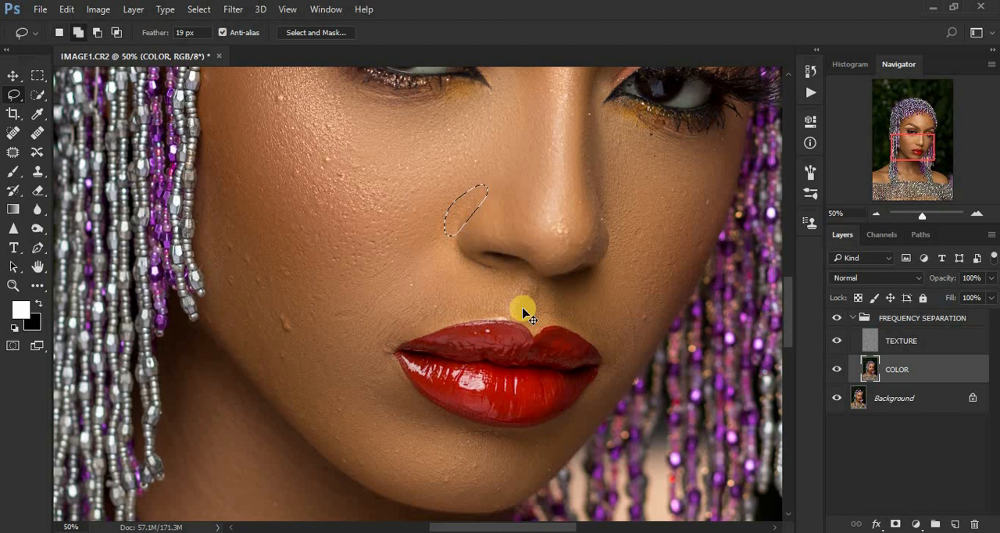
key("ctrl+shift+f")
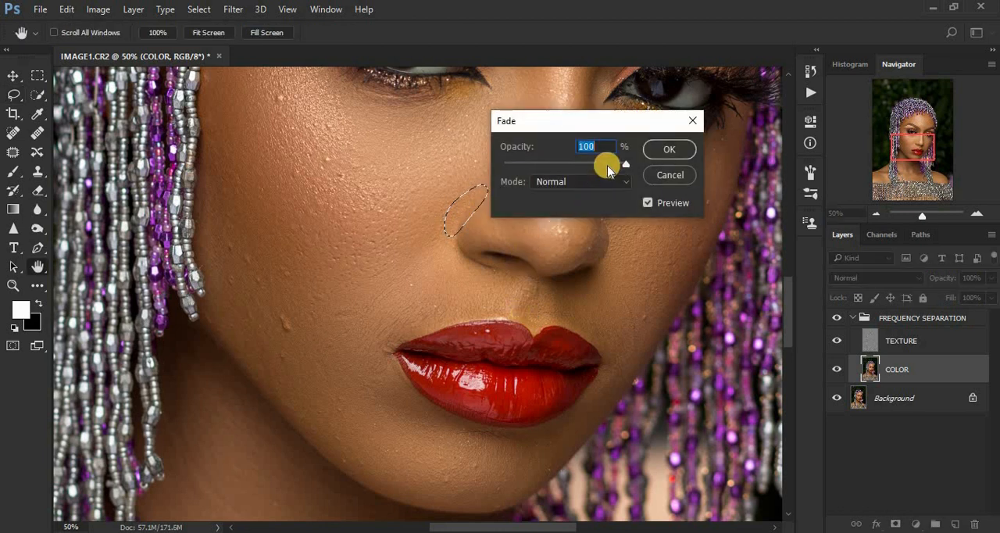
mouse_move(603, 165)
left_mouse_down()
mouse_move(584, 165)
mouse_move(595, 165)
left_mouse_up()
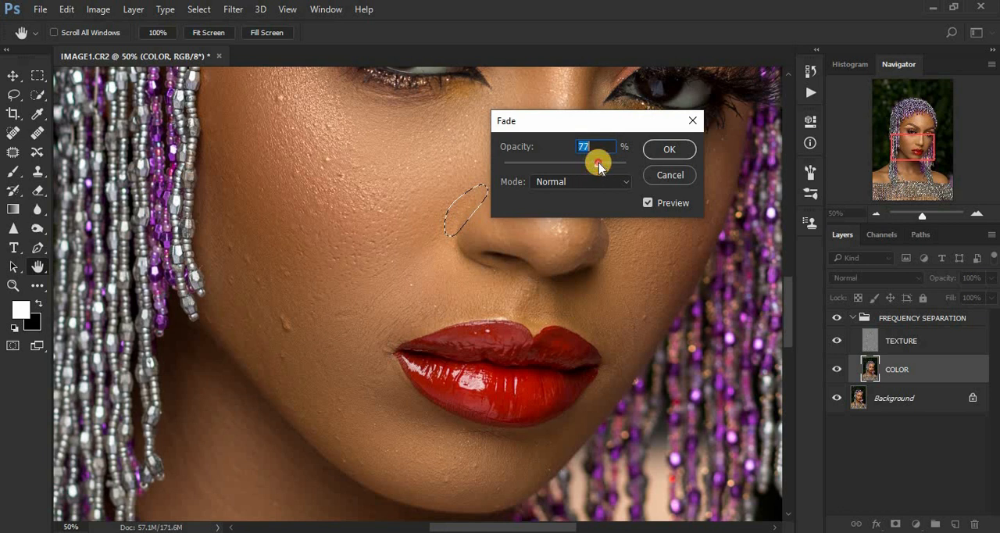
left_click(669, 149)
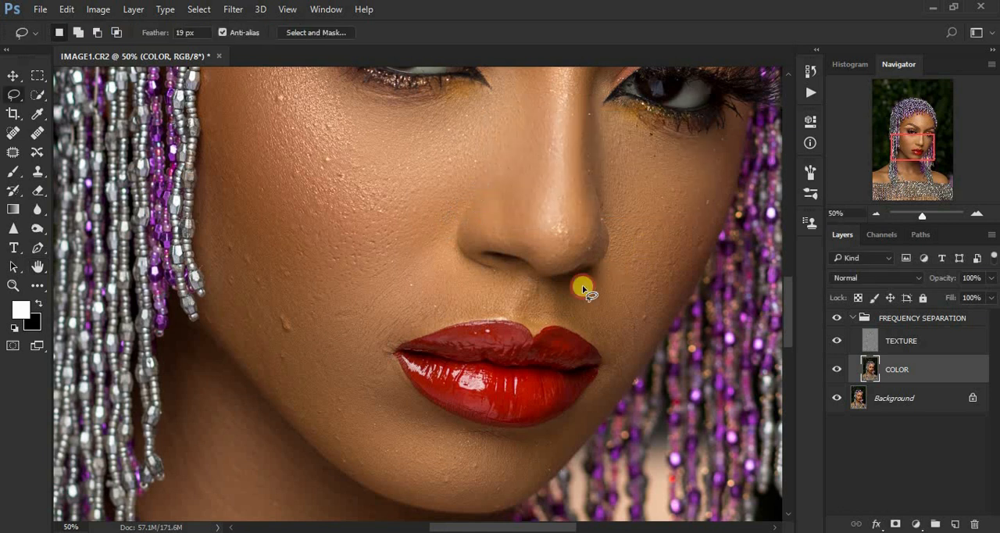
- Lasso and blur the skin above the right-hand mouth corner and above the left-hand mouth corner with the last Gaussian Blur, deselecting after each
mouse_move(560, 287)
left_mouse_down()
mouse_move(560, 306)
mouse_move(606, 352)
mouse_move(638, 344)
mouse_move(598, 293)
mouse_move(595, 303)
left_mouse_up()
right_click(595, 303)
left_click(660, 472)
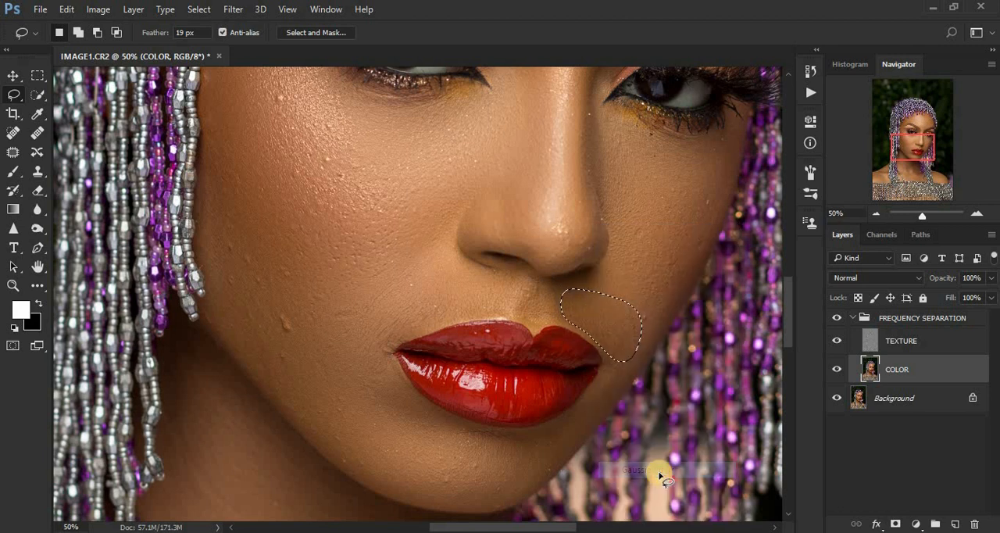
key("ctrl+d")
mouse_move(424, 273)
left_mouse_down()
mouse_move(379, 341)
mouse_move(477, 308)
mouse_move(512, 272)
mouse_move(437, 252)
left_mouse_up()
right_click(446, 286)
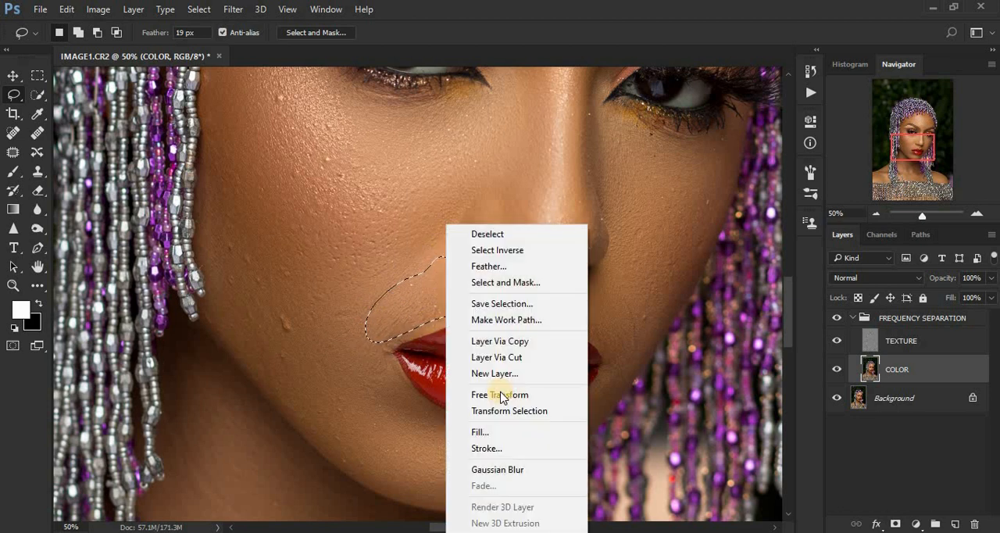
left_click(518, 469)
key("ctrl+d")
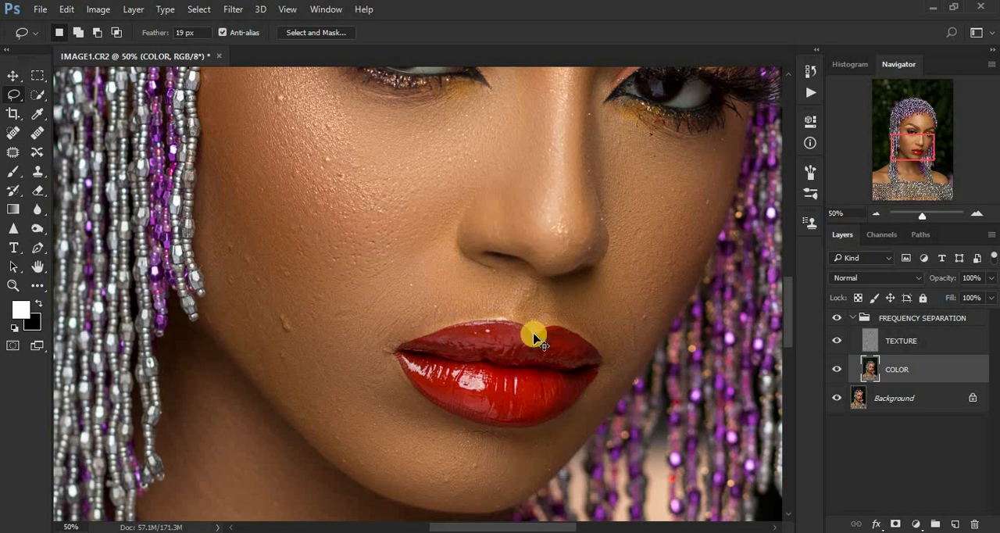
- Lasso the skin between the eyebrows, repeat the last Gaussian Blur on it and clear the selection
key("ctrl+minus")
key("ctrl+minus")
key("ctrl+minus")
key("ctrl+minus")
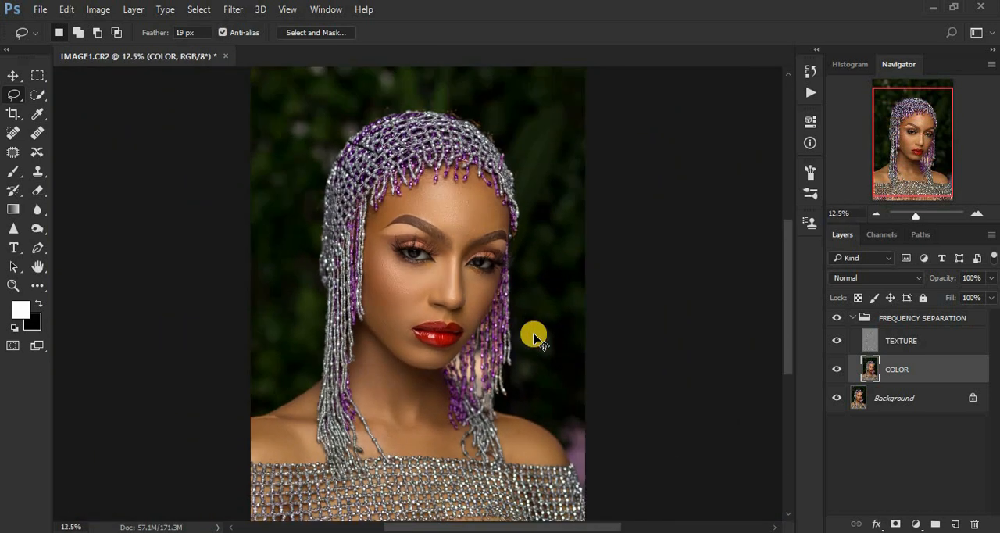
key("ctrl+plus")
key("ctrl+plus")
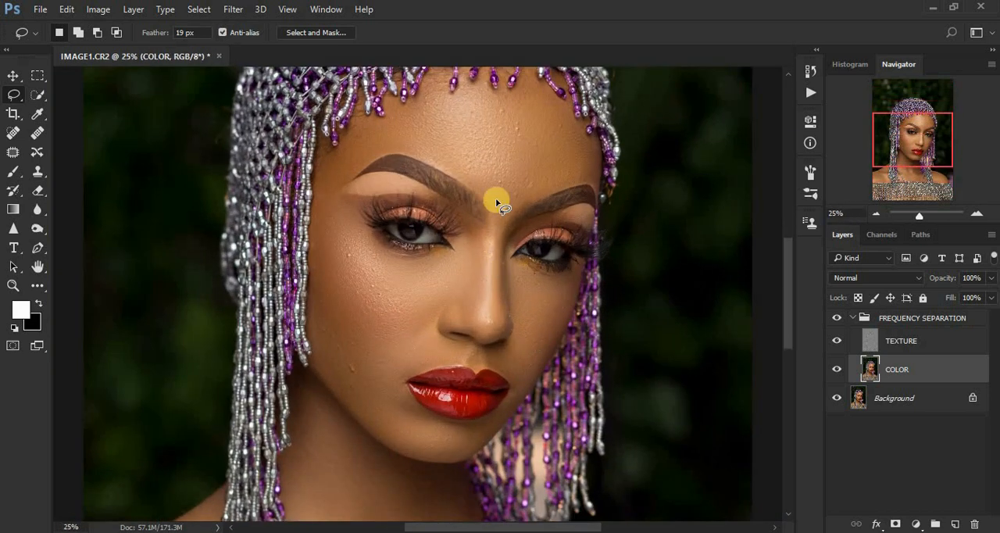
mouse_move(489, 197)
left_mouse_down()
mouse_move(493, 226)
mouse_move(519, 206)
mouse_move(506, 201)
left_mouse_up()
right_click(504, 200)
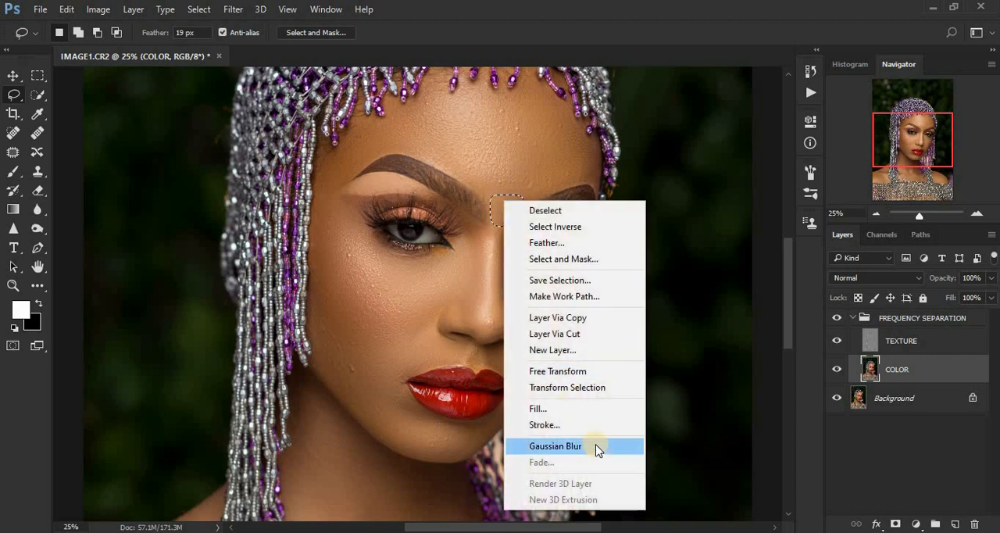
left_click(555, 445)
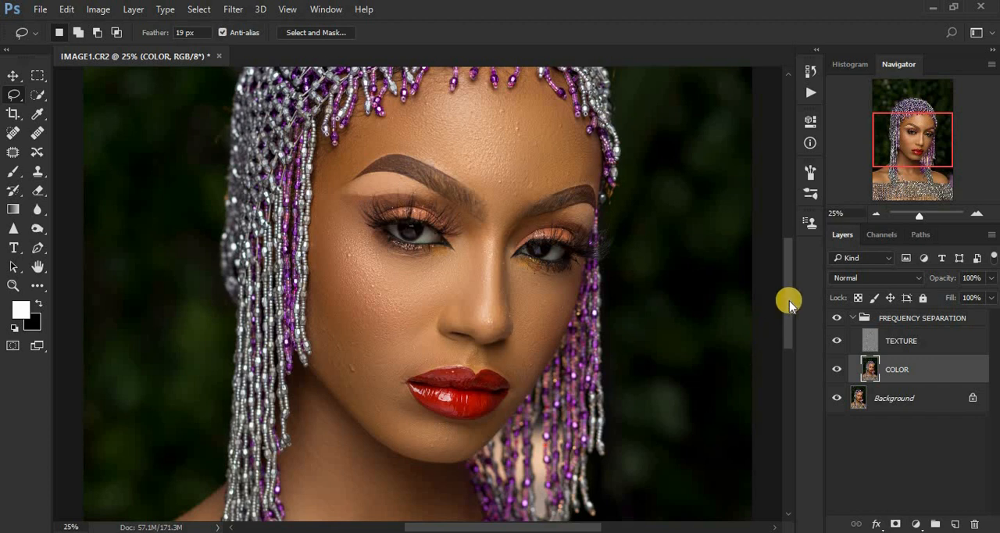
- Lasso the bare skin of the left-hand shoulder and repeat the last Gaussian Blur on it
scroll(787, 328, "down", 8)
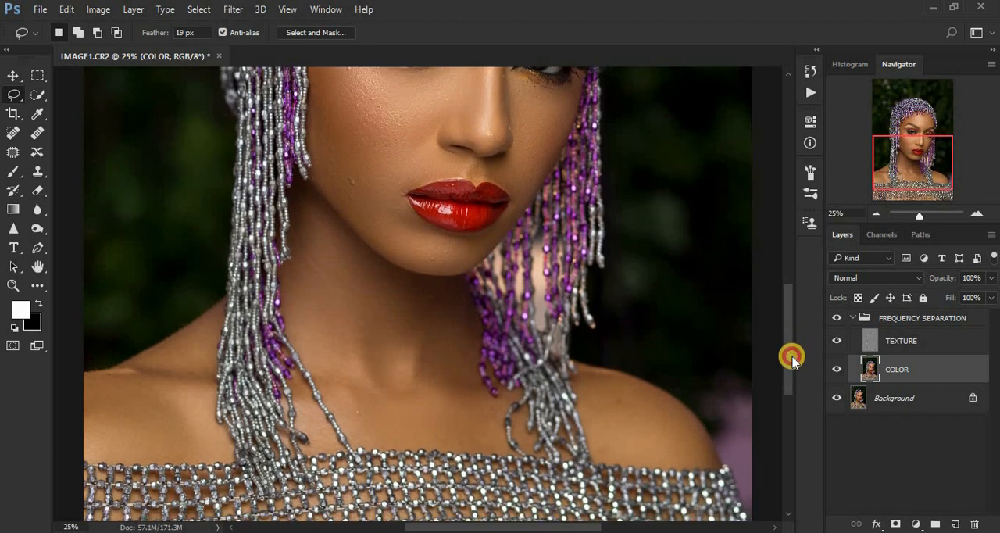
key("ctrl+minus")
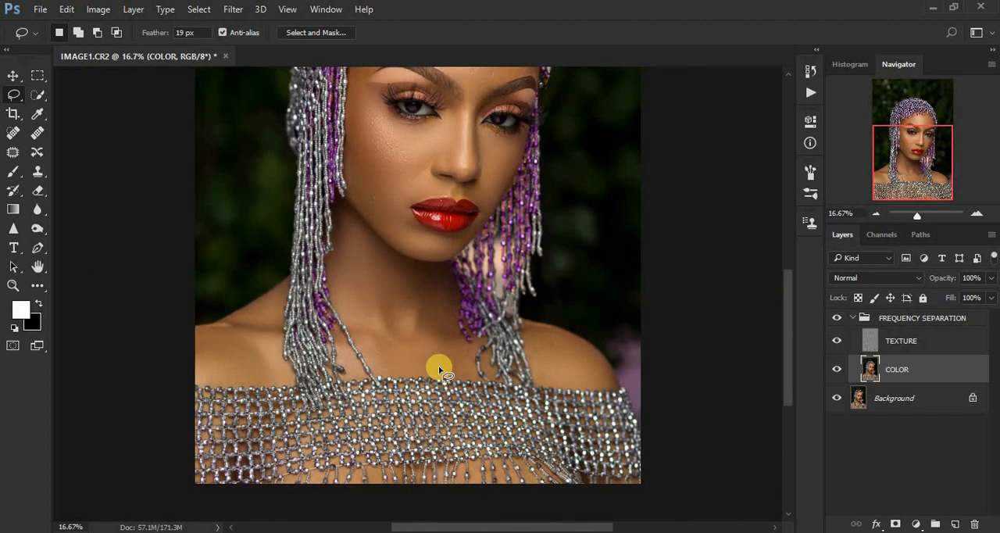
mouse_move(194, 330)
left_mouse_down()
mouse_move(216, 330)
mouse_move(272, 299)
mouse_move(263, 375)
mouse_move(211, 375)
left_mouse_up()
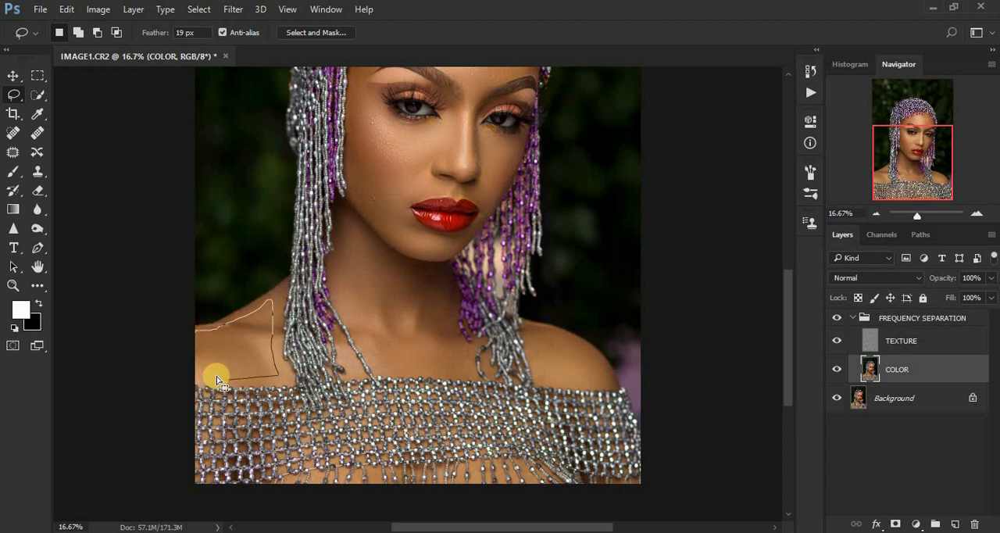
right_click(250, 350)
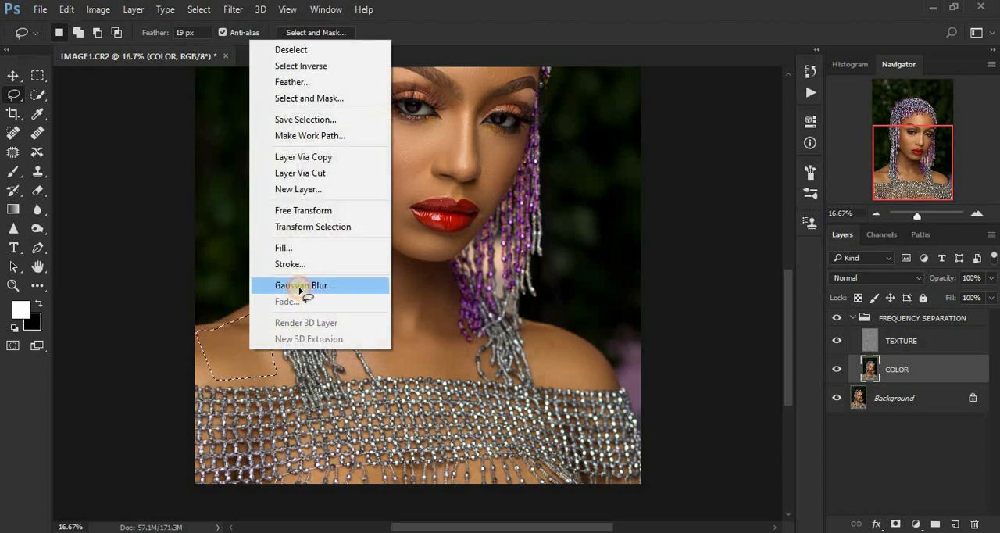
left_click(302, 286)
- Lasso and blur the side of the neck down to the chest, and the neck below the chin, with the last Gaussian Blur
mouse_move(341, 232)
left_mouse_down()
mouse_move(339, 286)
mouse_move(361, 339)
mouse_move(404, 367)
mouse_move(464, 362)
mouse_move(460, 342)
mouse_move(384, 328)
left_mouse_up()
left_click_drag(354, 244, 354, 244)
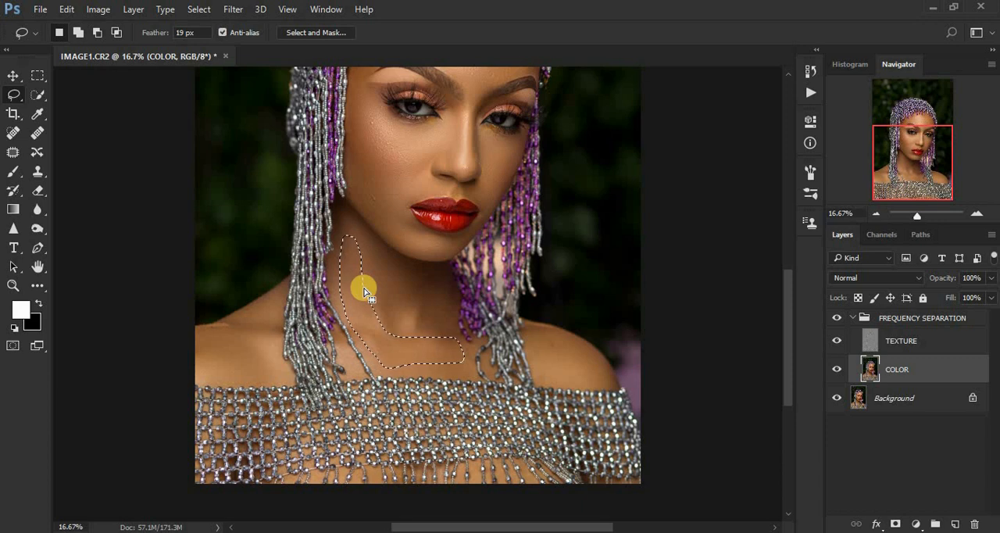
right_click(363, 289)
left_click(440, 465)
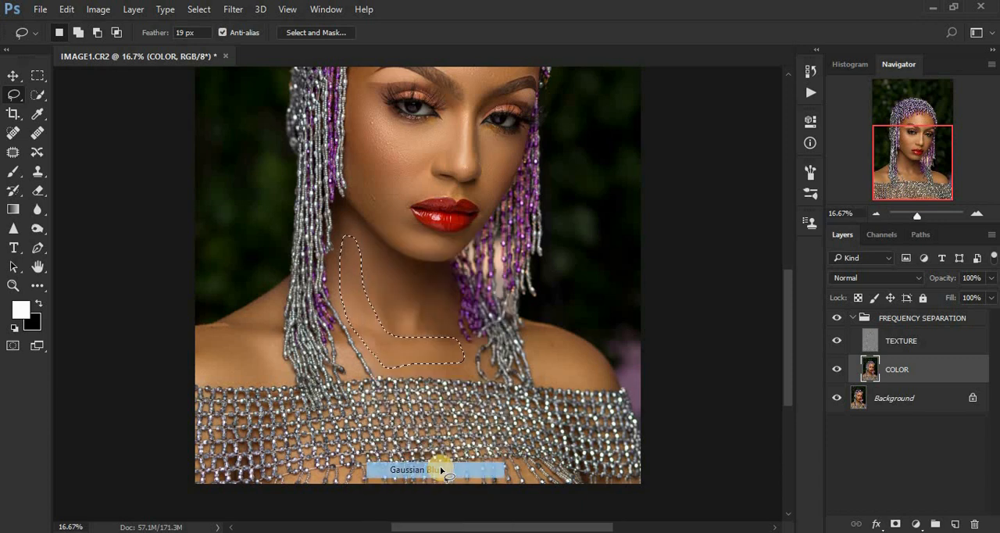
key("ctrl+d")
mouse_move(368, 250)
left_mouse_down()
mouse_move(392, 326)
mouse_move(443, 302)
mouse_move(403, 266)
mouse_move(402, 286)
mouse_move(404, 264)
left_mouse_up()
right_click(404, 264)
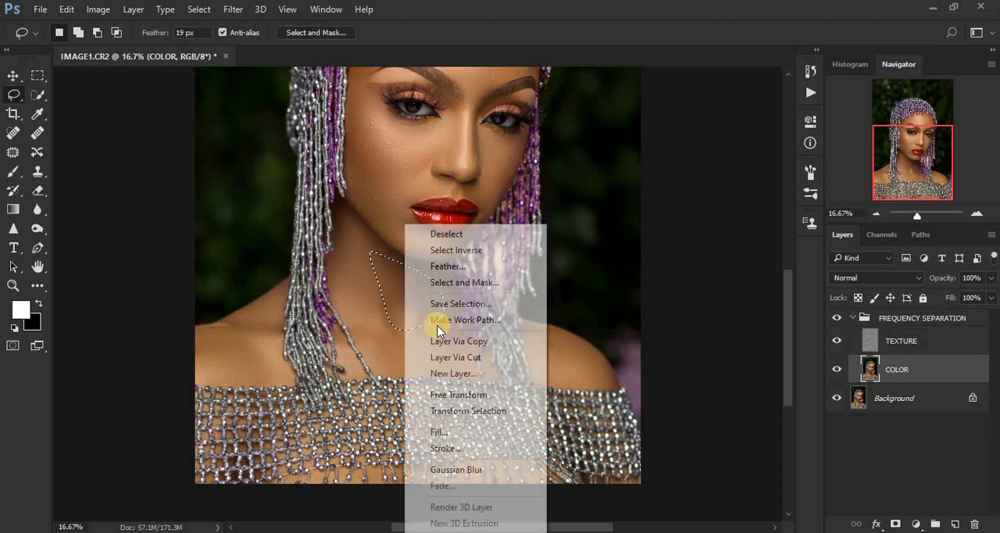
left_click(495, 467)
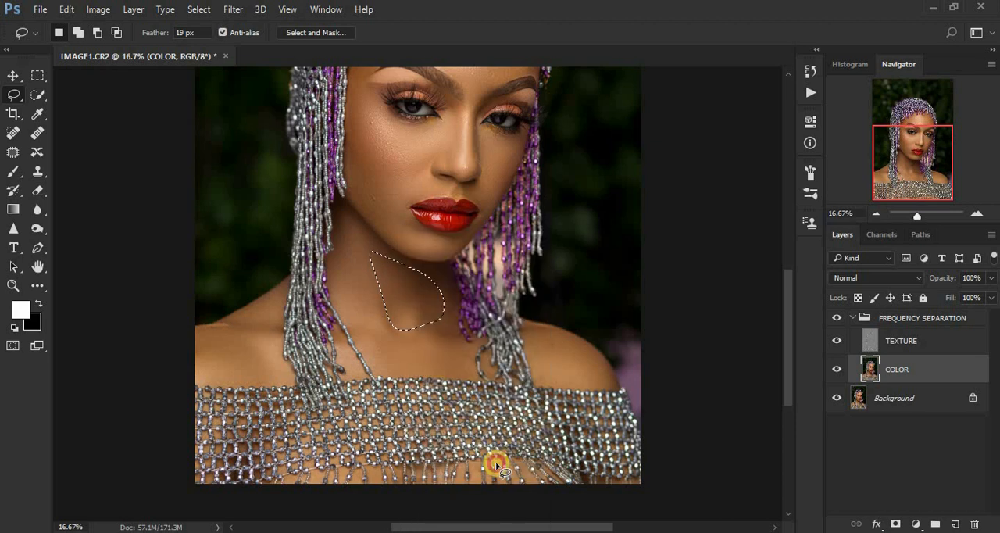
- Lasso the right-hand shoulder skin, repeat the last Gaussian Blur on it and clear the selection
left_click(531, 355)
mouse_move(531, 356)
left_mouse_down()
mouse_move(567, 385)
mouse_move(600, 375)
mouse_move(556, 334)
left_mouse_up()
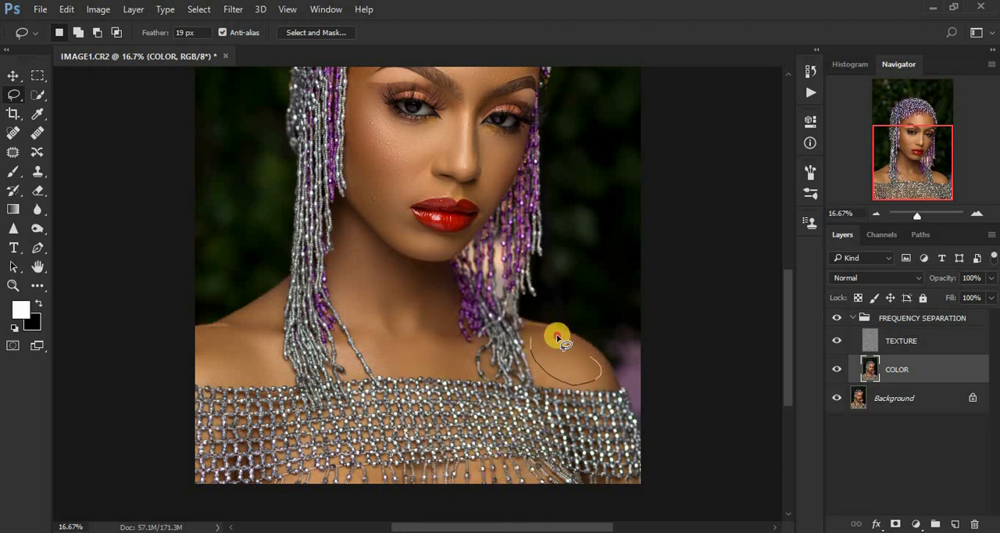
right_click(562, 355)
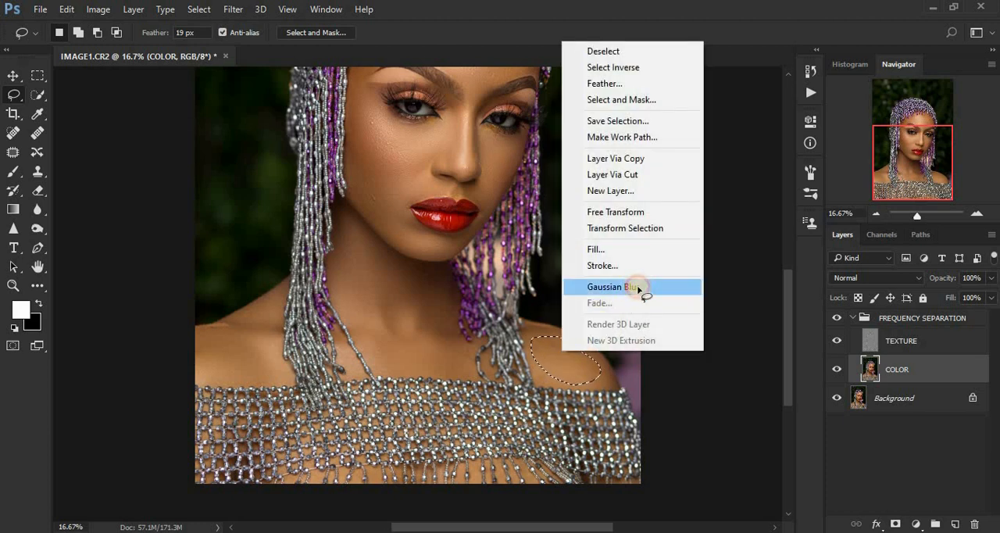
left_click(636, 287)
key("ctrl+d")
- Toggle the FREQUENCY SEPARATION group's visibility repeatedly to compare the portrait before and after the retouching
key("ctrl+minus")
key("ctrl+minus")
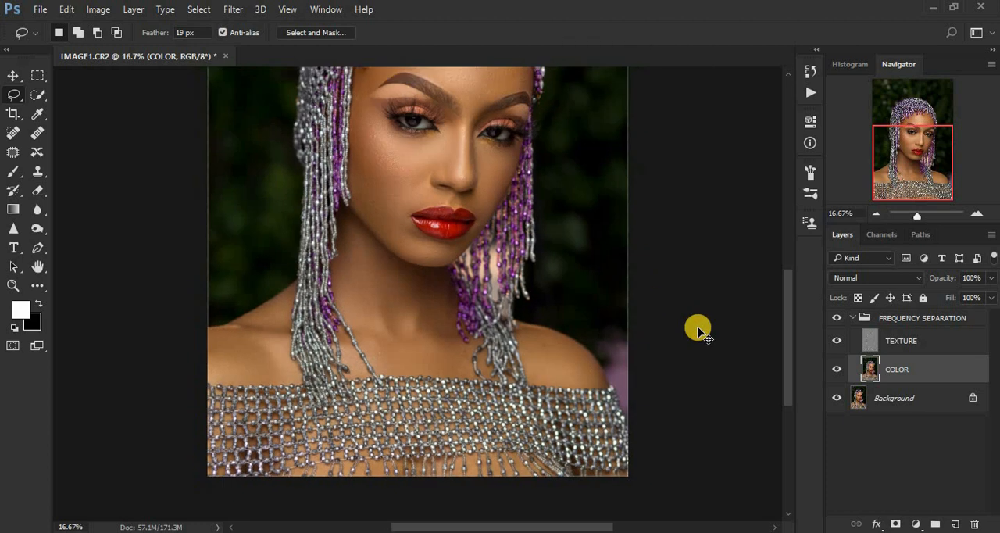
key("ctrl+plus")
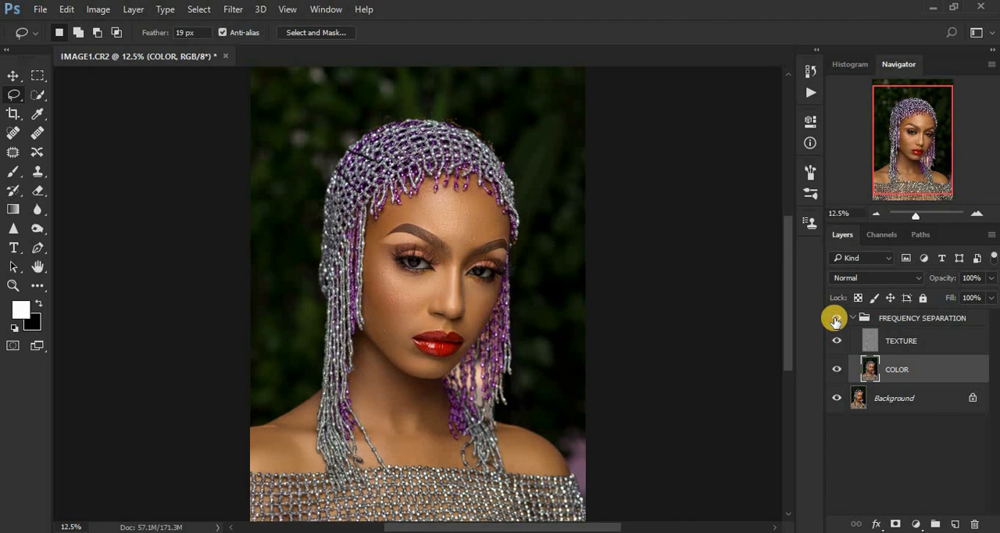
key("ctrl+plus")
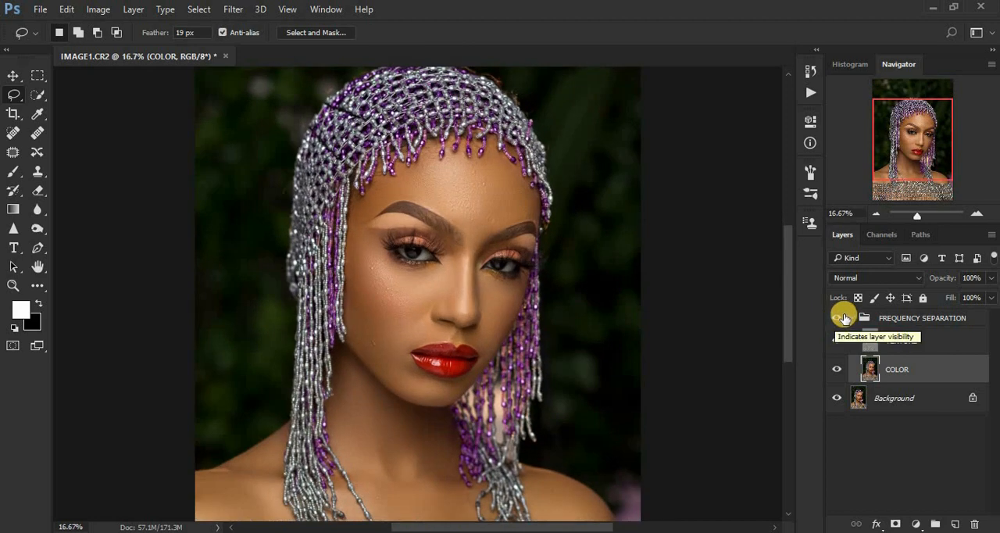
left_click(837, 319)
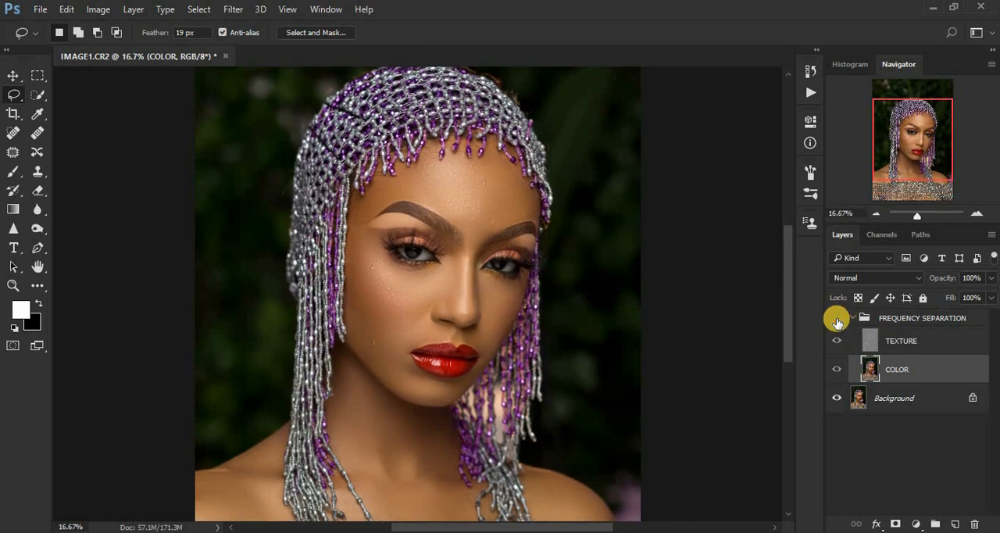
left_click(836, 319)
left_click(837, 319)
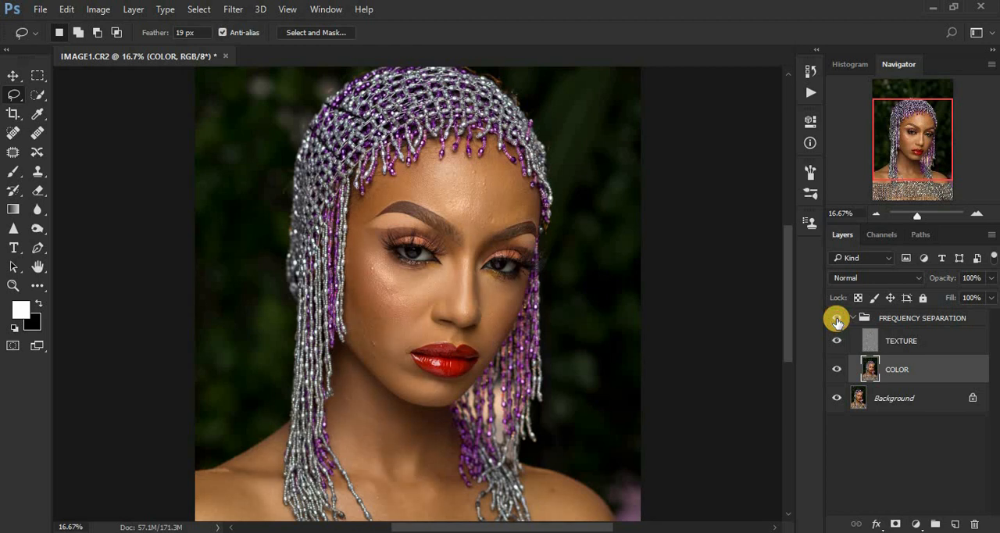
left_click(836, 320)
left_click(837, 320)
left_click(836, 319)
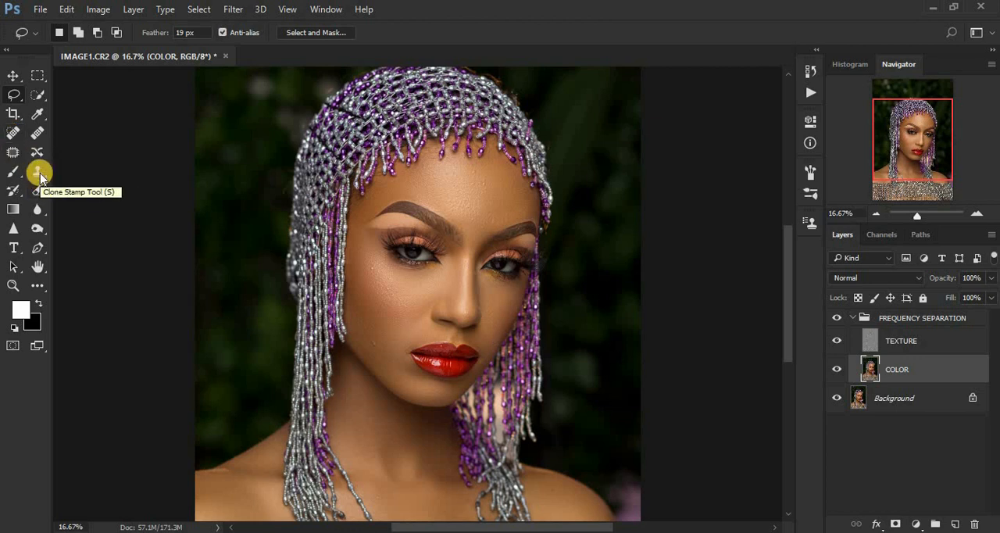
- Choose the Spot Healing Brush and make TEXTURE the active layer, with the face in close view
left_click(11, 136)
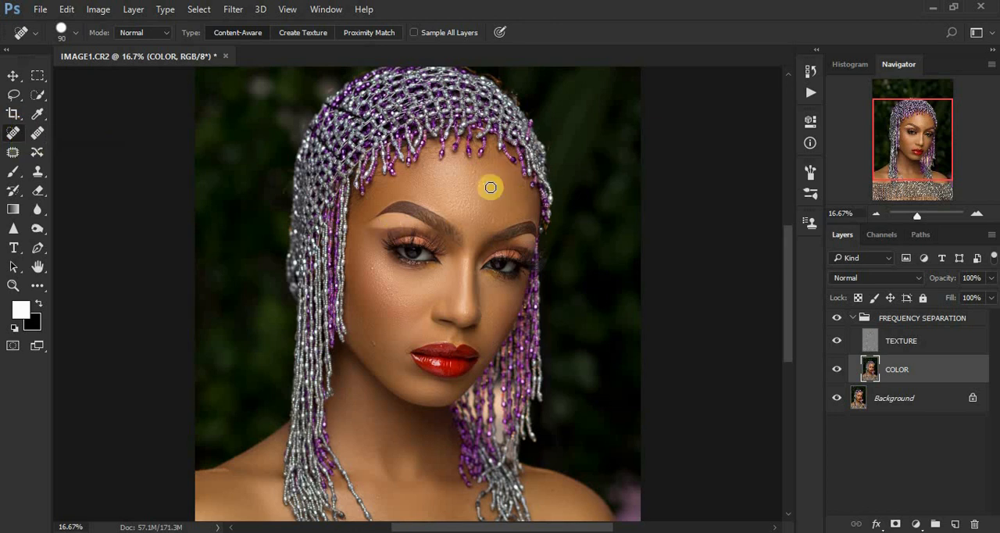
left_click(870, 344)
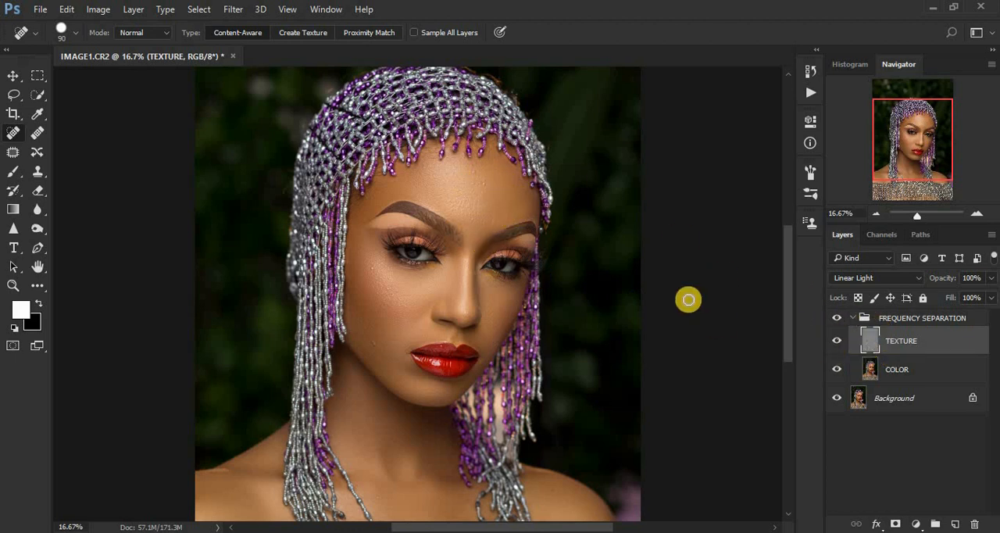
key("ctrl+plus")
key("ctrl+plus")
key("ctrl+plus")
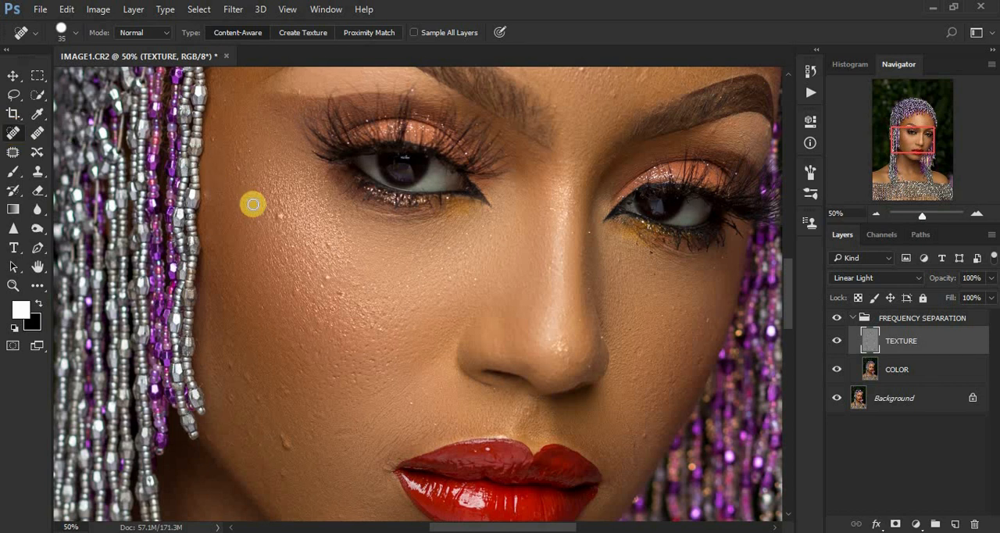
- Try the Spot Healing Brush at size 30 on the bump on the left-hand cheek, and undo the stroke
key("bracketleft")
left_click(278, 217)
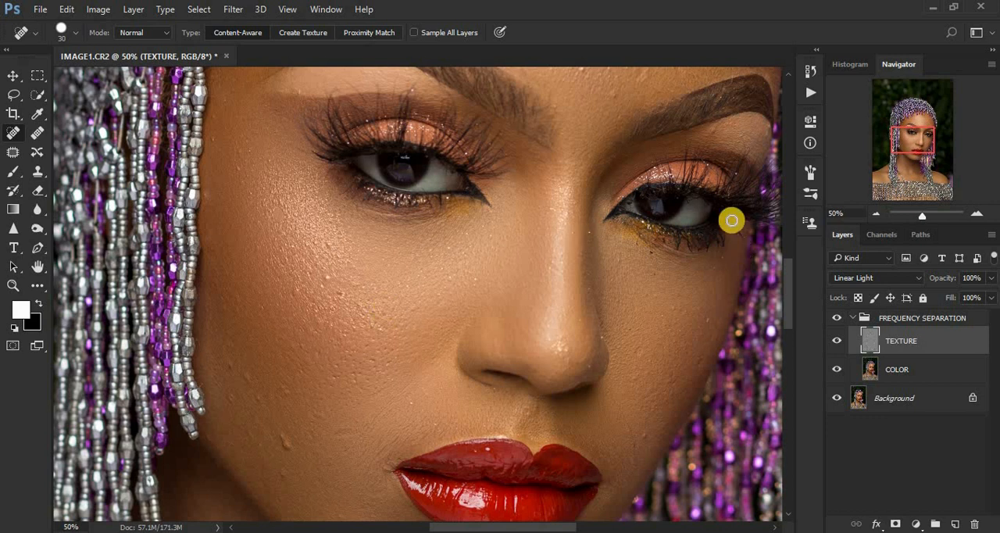
left_click(811, 70)
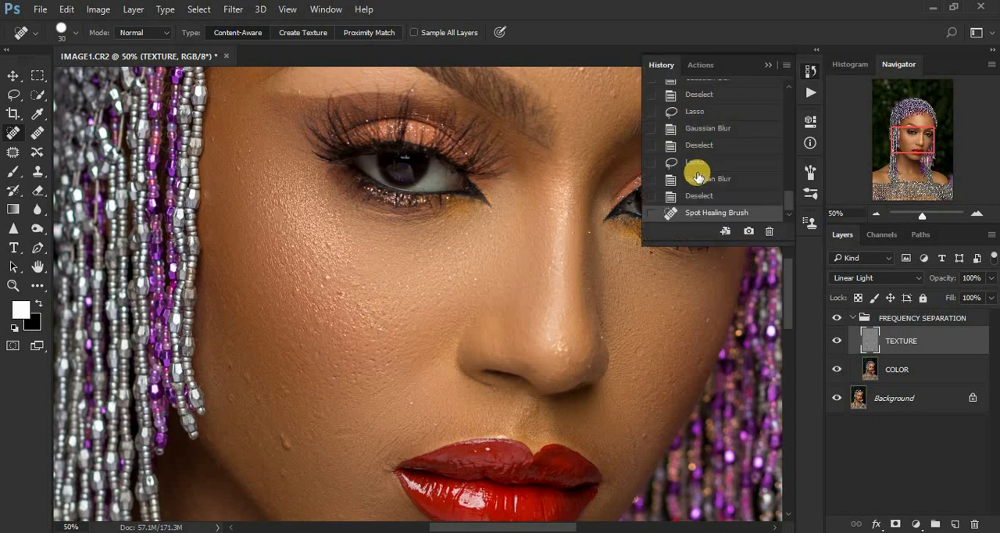
left_click(698, 197)
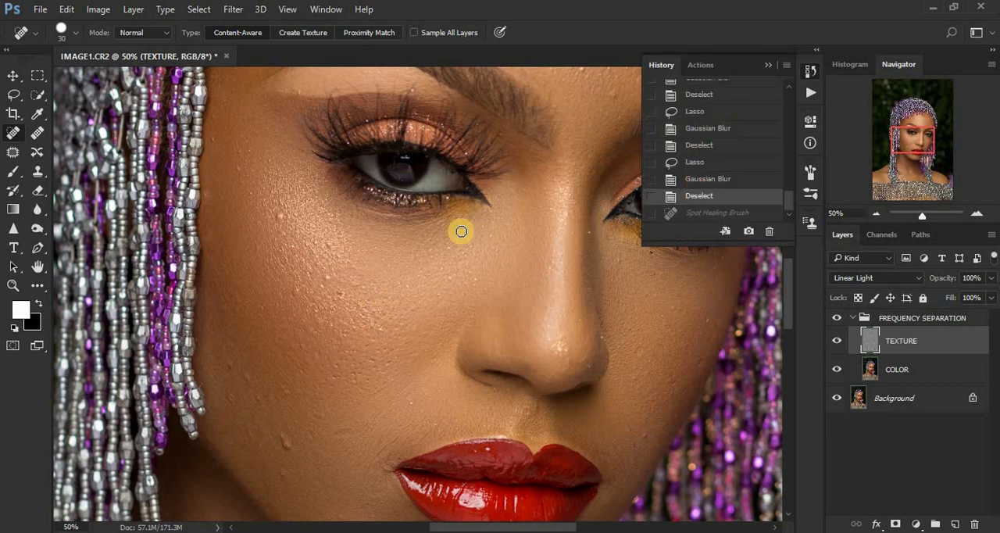
- Using the Clone Stamp at size 35, clone out the bumps in the middle of the left-hand cheek on the TEXTURE layer
left_click(34, 171)
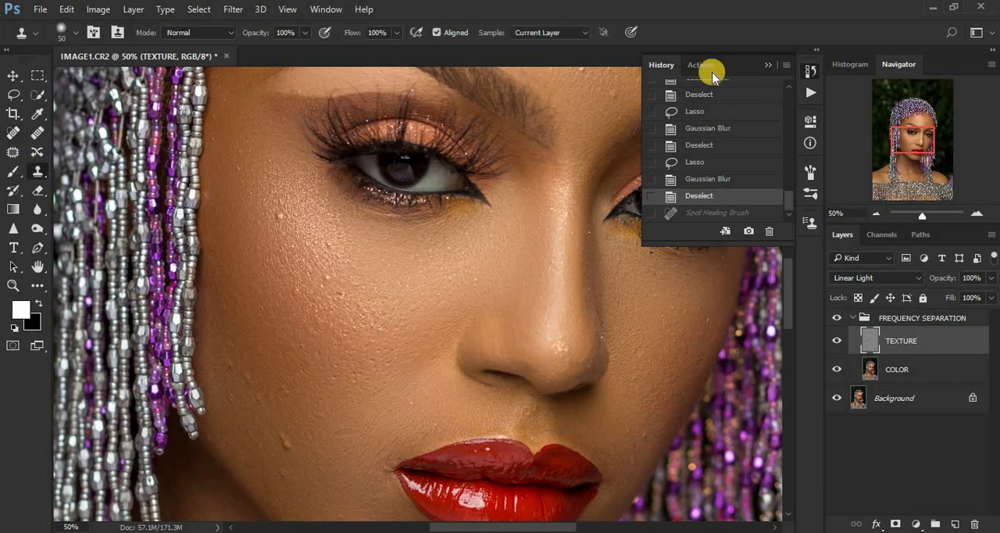
left_click(768, 65)
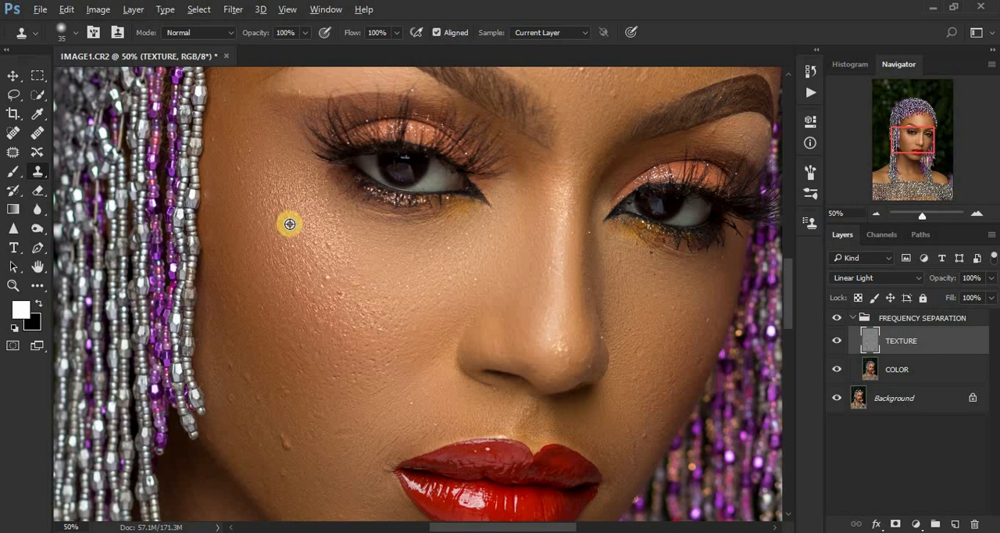
left_click(337, 275)
left_click(364, 294)
left_click(349, 299, "alt")
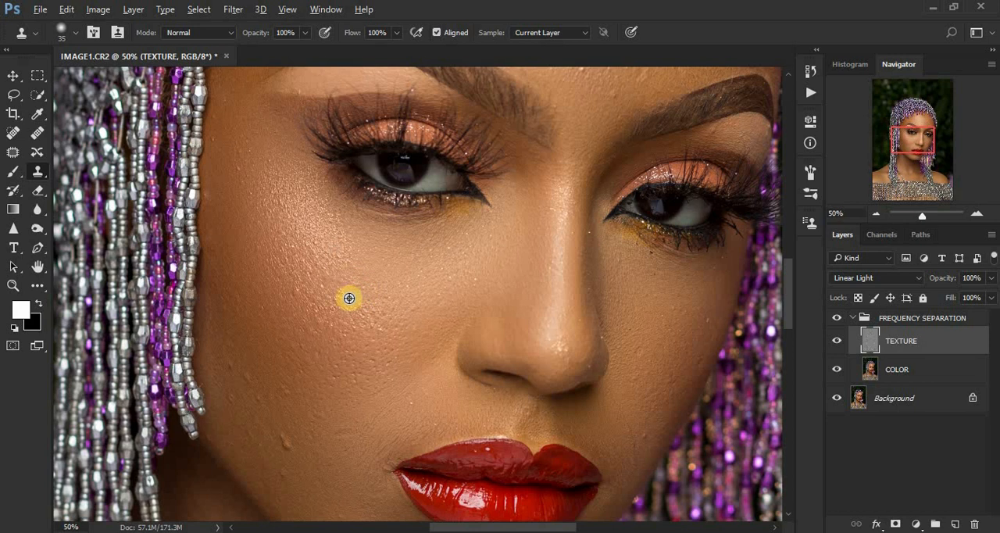
left_click(373, 304)
left_click(360, 308)
left_click(318, 349, "alt")
left_click(301, 309)
left_click(305, 302, "alt")
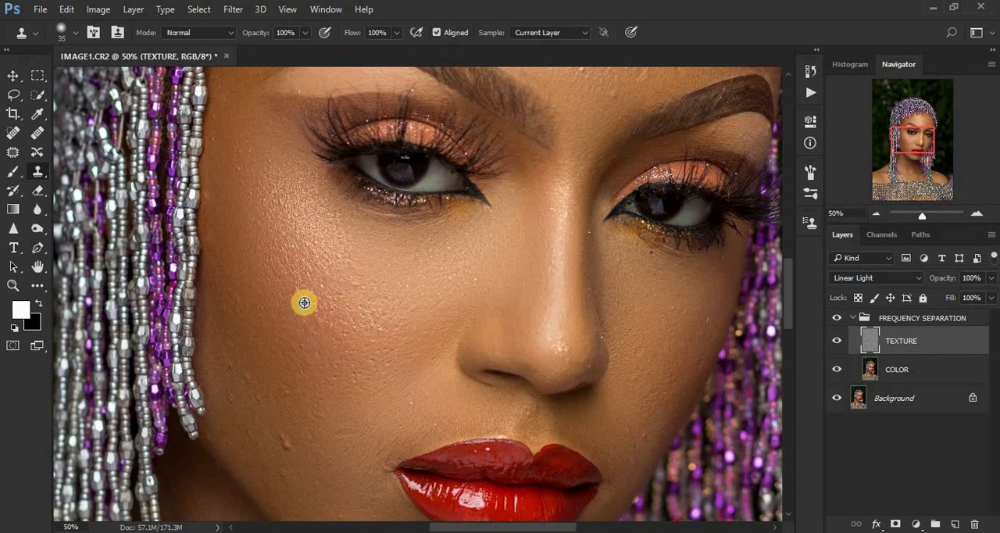
- Clone clean skin texture over the small bumps along the outer left-hand cheekbone and up to the temple
left_click(298, 291)
left_click(264, 215, "alt")
left_click(254, 195)
left_click(253, 187)
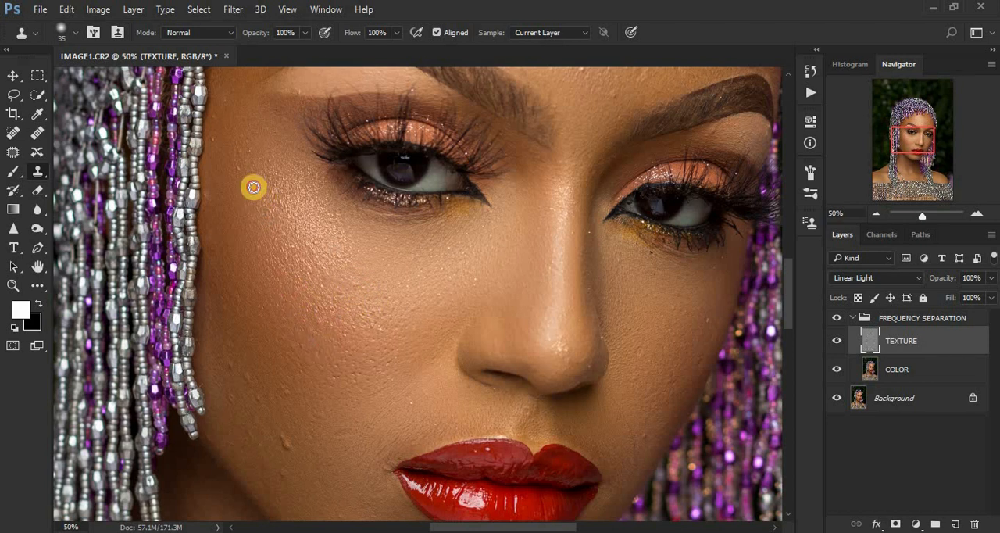
left_click(245, 160)
left_click(239, 154)
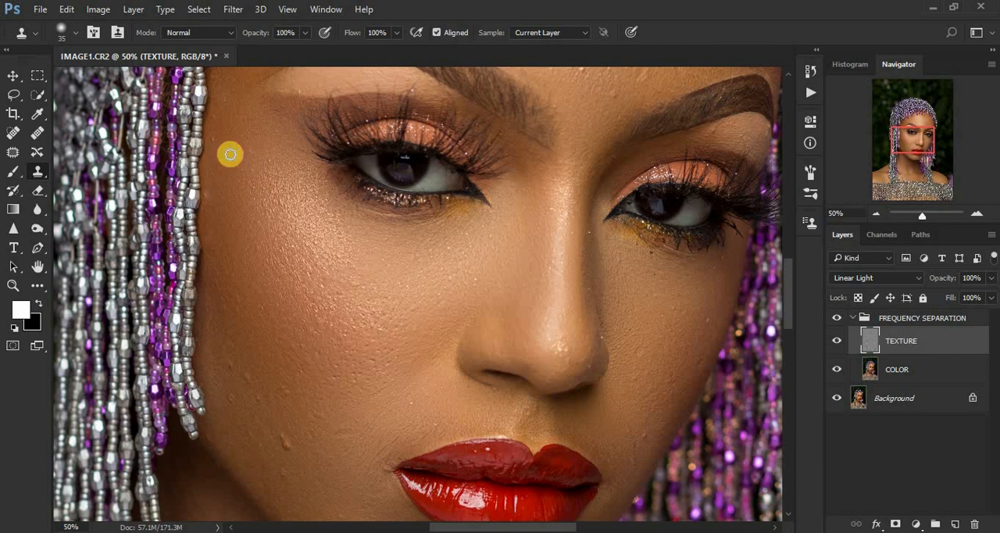
left_click(215, 146)
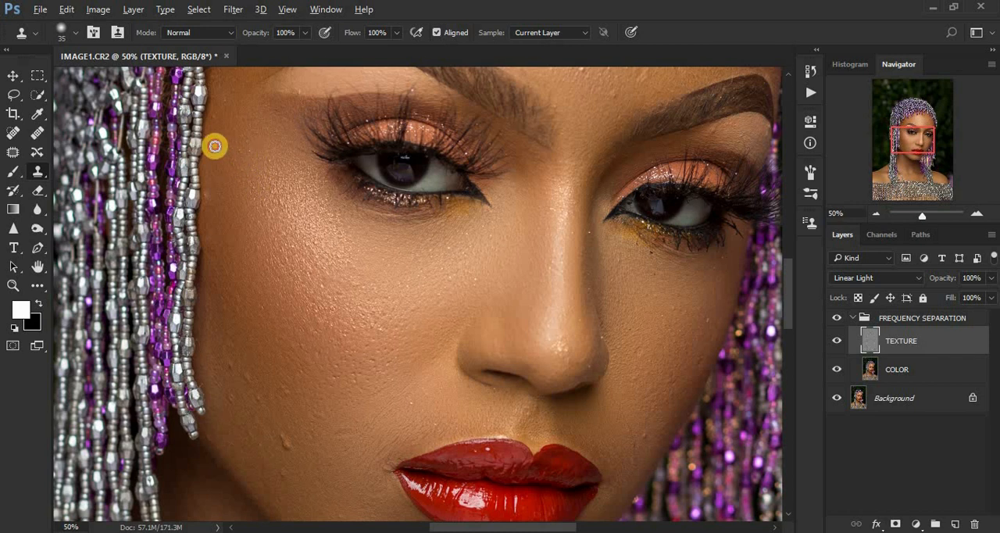
- Clone out the prominent bump and surrounding spots on the lower left-hand cheek, between the jaw and the mouth
left_click(300, 451, "alt")
left_click(288, 424)
left_click(299, 451, "alt")
left_click(284, 441)
left_click(292, 422)
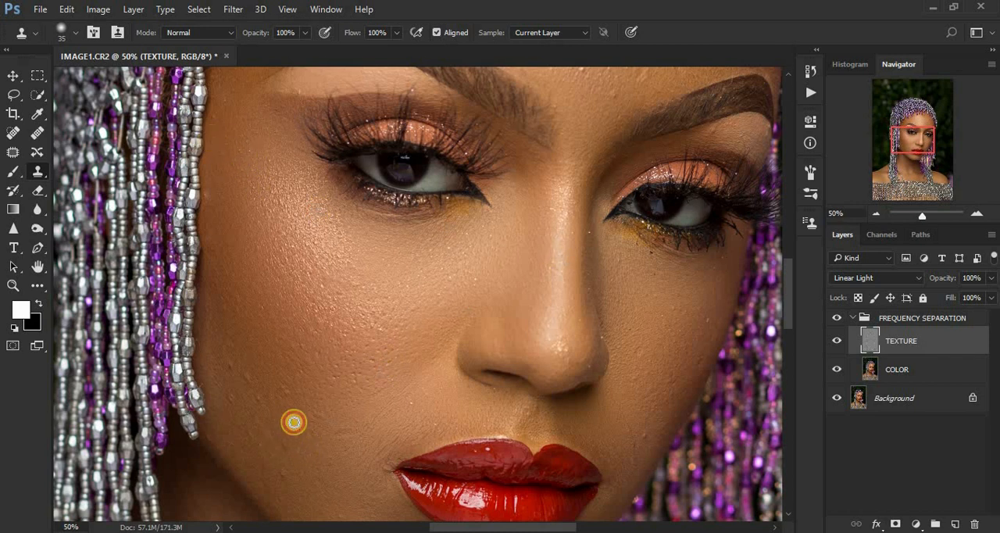
left_click(296, 395, "alt")
left_click(286, 389)
left_click(333, 442)
left_click(311, 440, "alt")
left_click(333, 416)
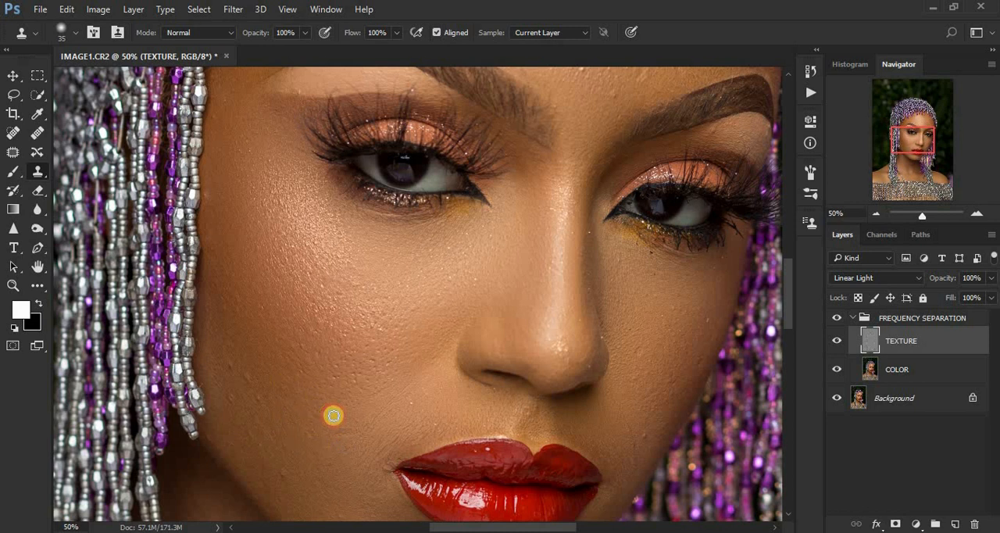
- Clone over the small bumps running up the left-hand side of the face from the jawline beside the beads
left_click(281, 460)
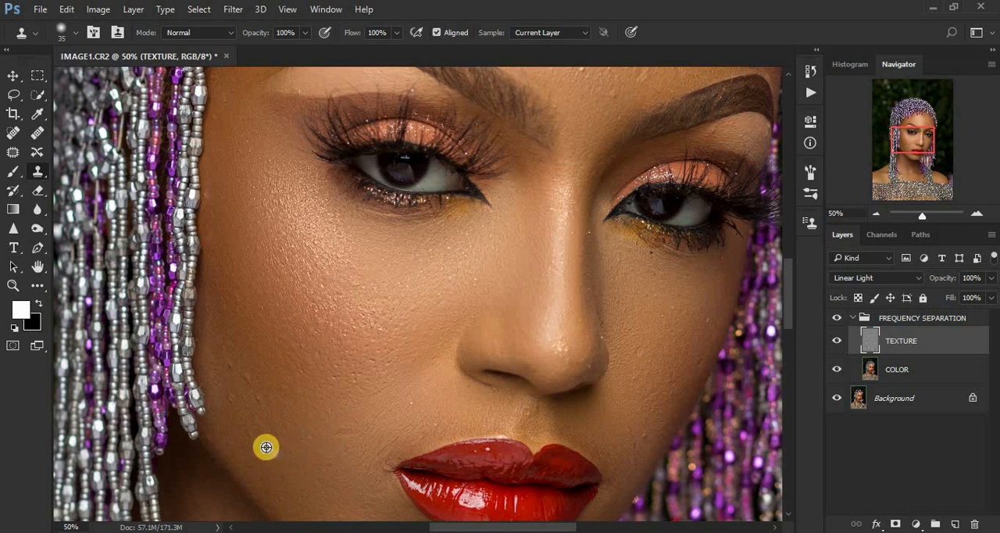
left_click(263, 442, "alt")
left_click(273, 420)
left_click(278, 435, "alt")
left_click(261, 428)
left_click(272, 403, "alt")
left_click(265, 403)
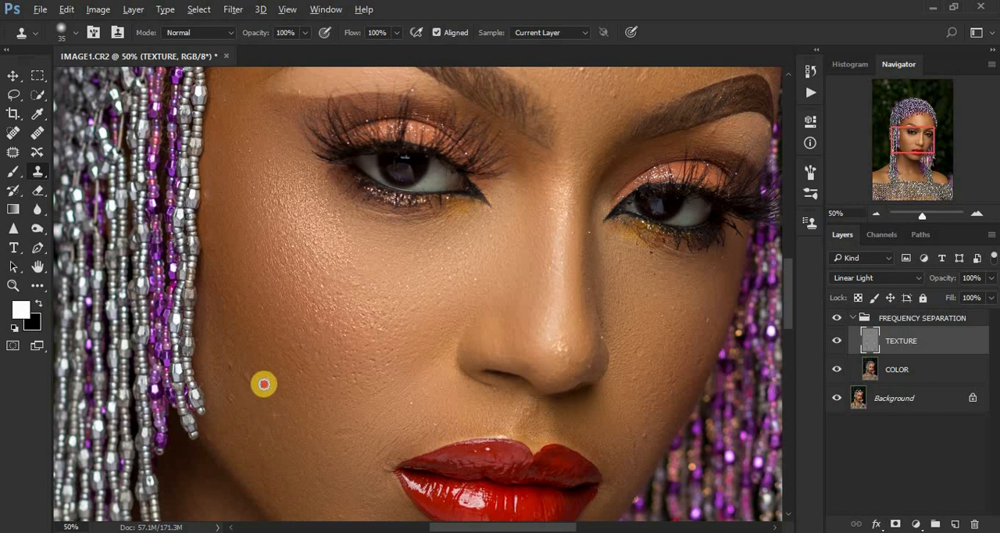
left_click(264, 383, "alt")
left_click(250, 380)
left_click(255, 392, "alt")
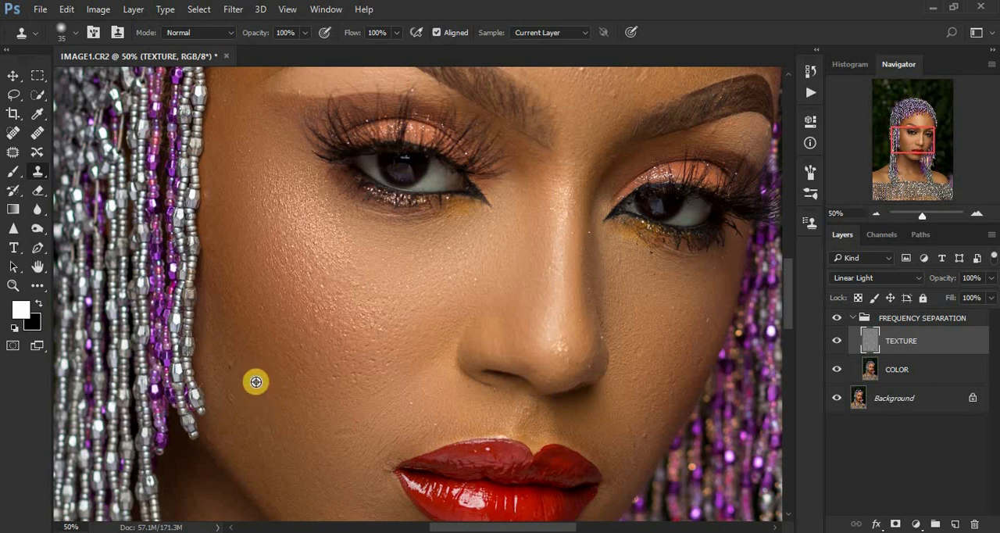
- Clone out the remaining spots at the outer edge of the left-hand cheek, along the jaw and near the mouth corner
left_click(227, 357)
left_click(245, 372, "alt")
left_click(245, 400)
left_click(232, 402)
left_click(277, 437, "alt")
left_click(276, 453)
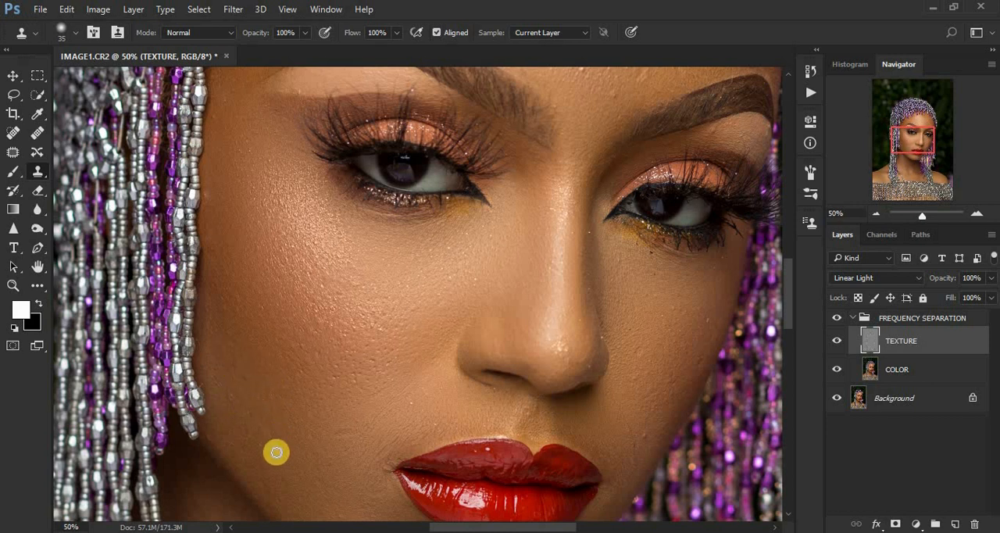
left_click(367, 418, "alt")
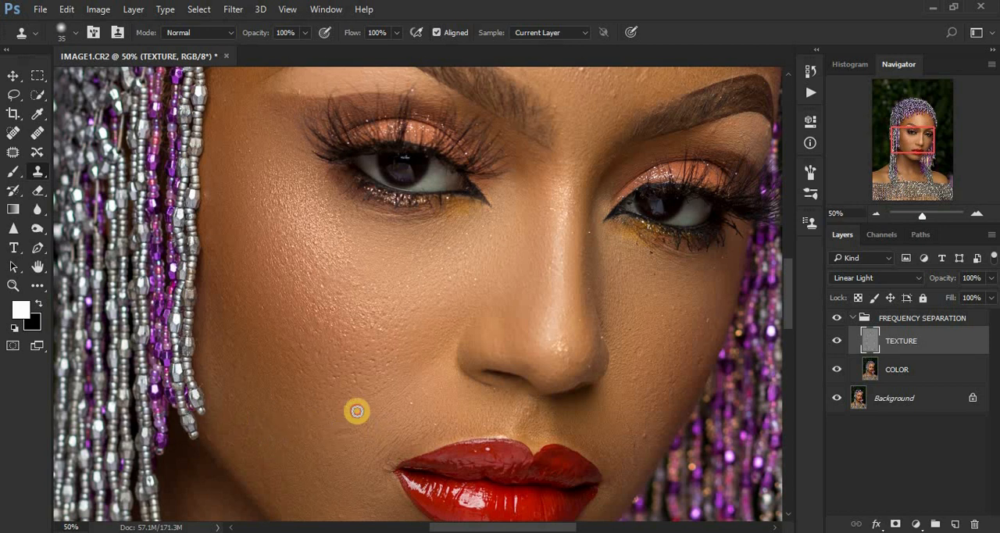
left_click(344, 433)
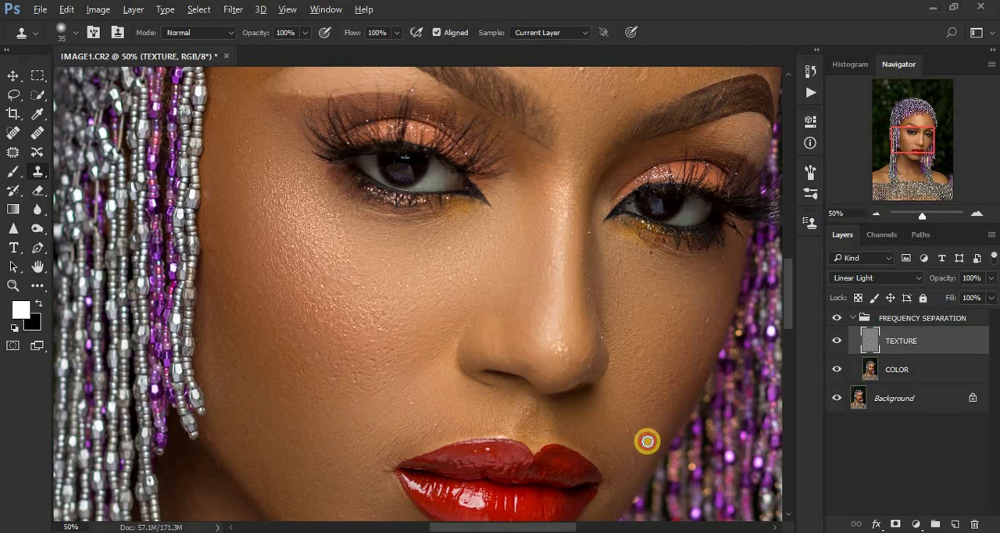
- Clone clean texture over the blemishes on the right-hand jaw beside the corner of the lips
left_click(641, 454, "alt")
left_click(633, 421)
left_click(641, 427, "alt")
left_click(638, 456)
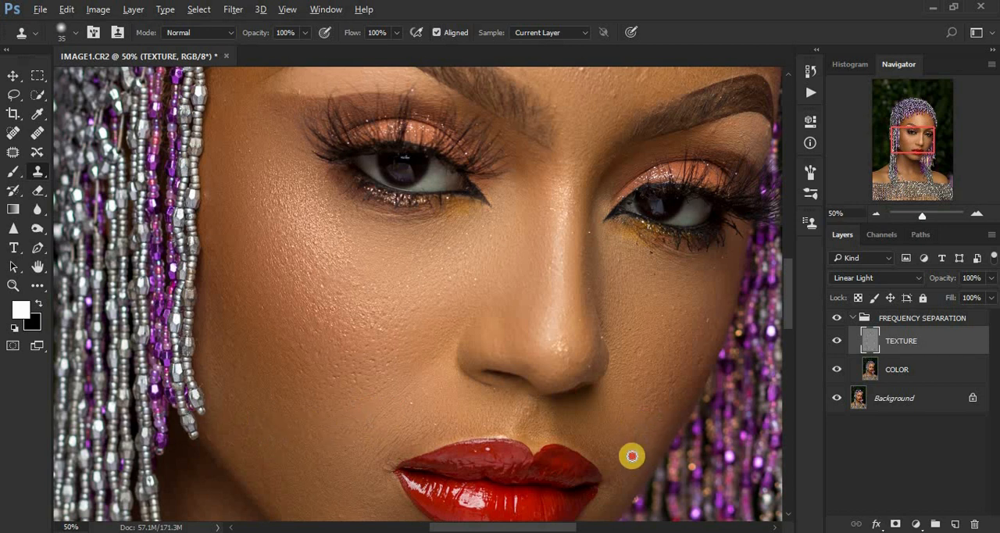
- Clone out the bumps across the right-hand cheek, from its outer edge to the side of the nose
left_click(654, 357, "alt")
left_click(690, 337)
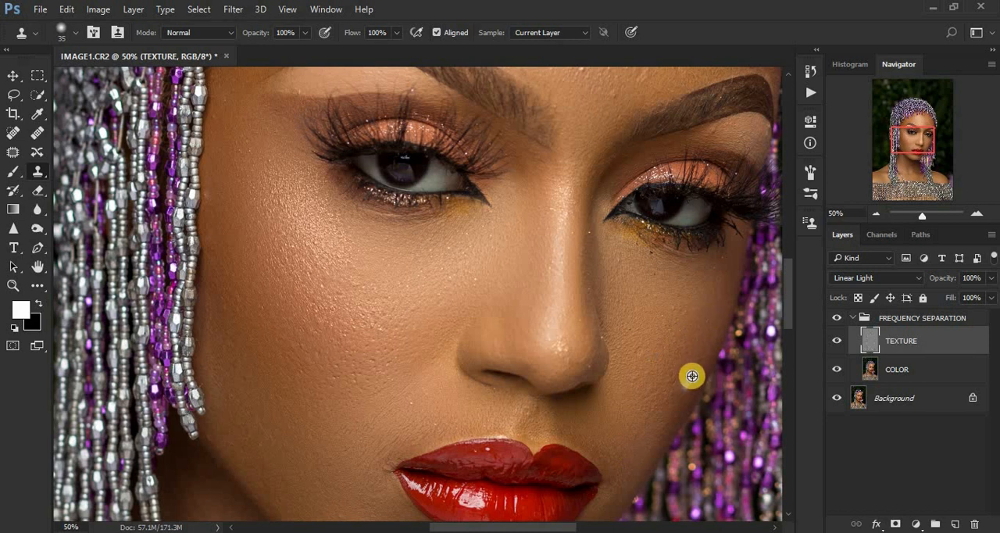
left_click(698, 358)
left_click(695, 359, "alt")
left_click(687, 317)
left_click(684, 356, "alt")
left_click(656, 360)
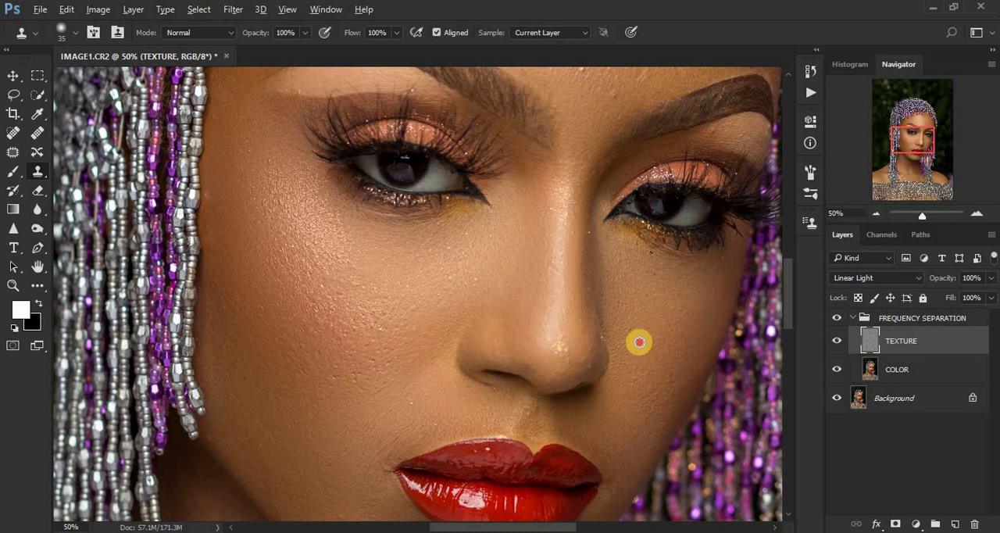
left_click(617, 305, "alt")
left_click(606, 279)
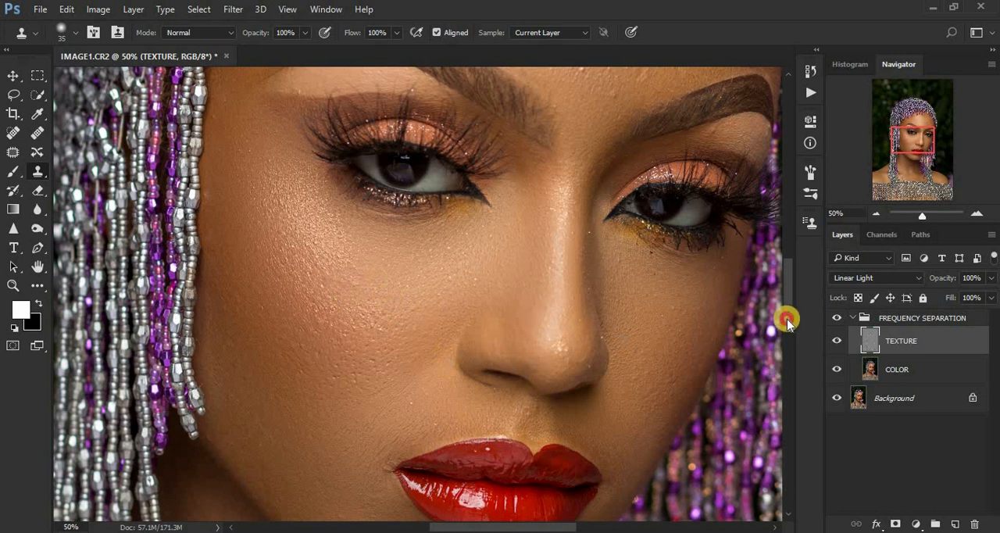
- Clone out the spots on the lower cheek and around the mouth, and the small bright highlight on the upper lip
left_click_drag(787, 321, 787, 359)
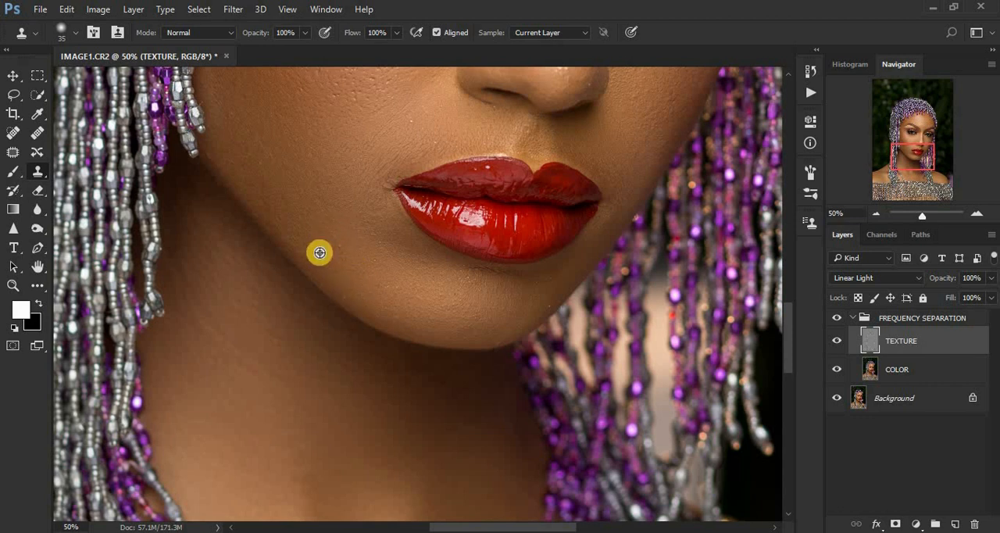
left_click(233, 116, "alt")
left_click(422, 127)
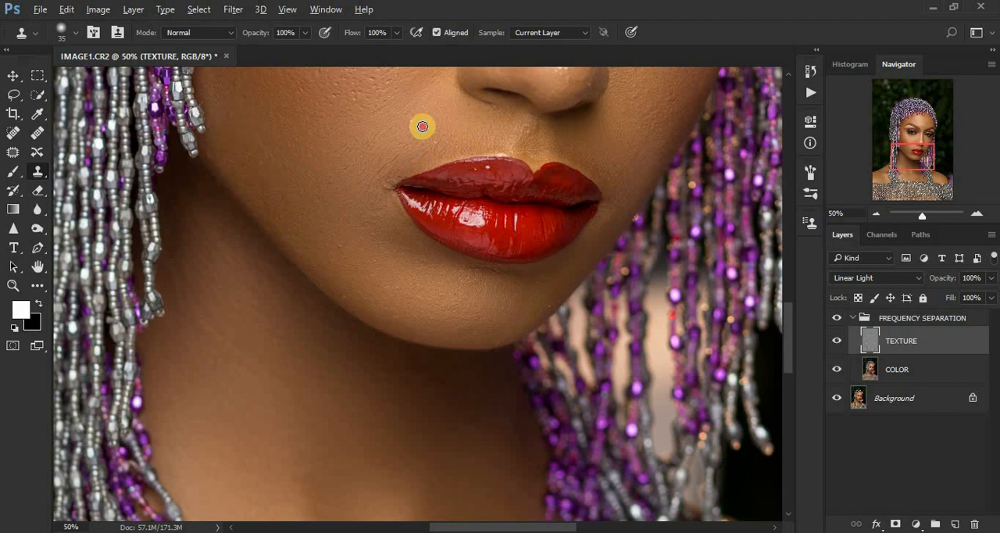
left_click_drag(389, 180, 384, 196)
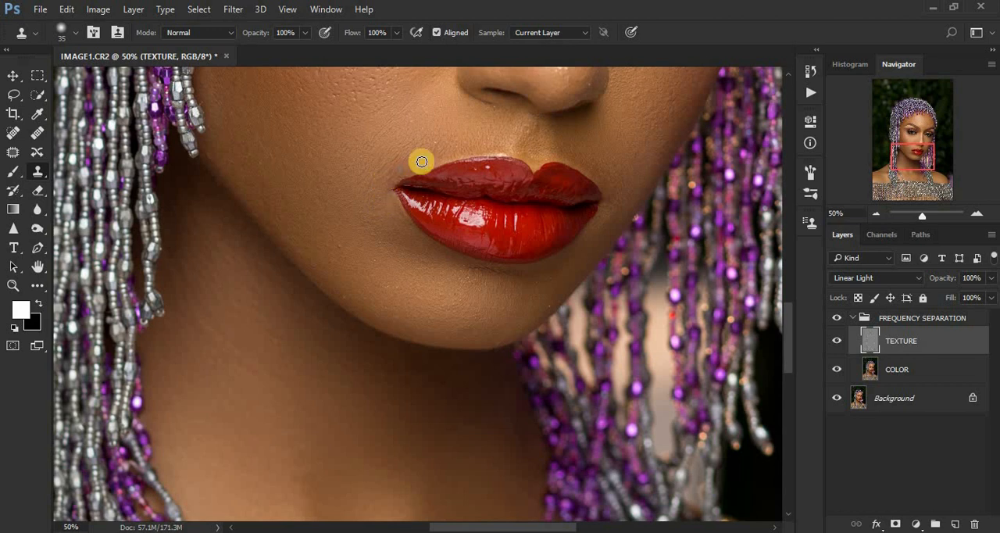
left_click(579, 135, "alt")
left_click(496, 156)
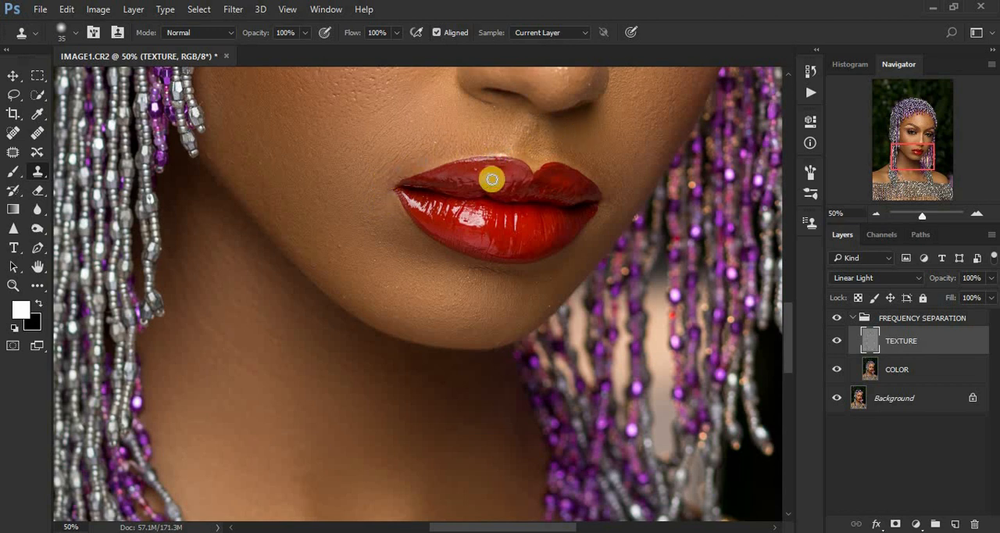
mouse_move(474, 171)
left_mouse_down()
mouse_move(528, 183)
mouse_move(487, 170)
left_mouse_up()
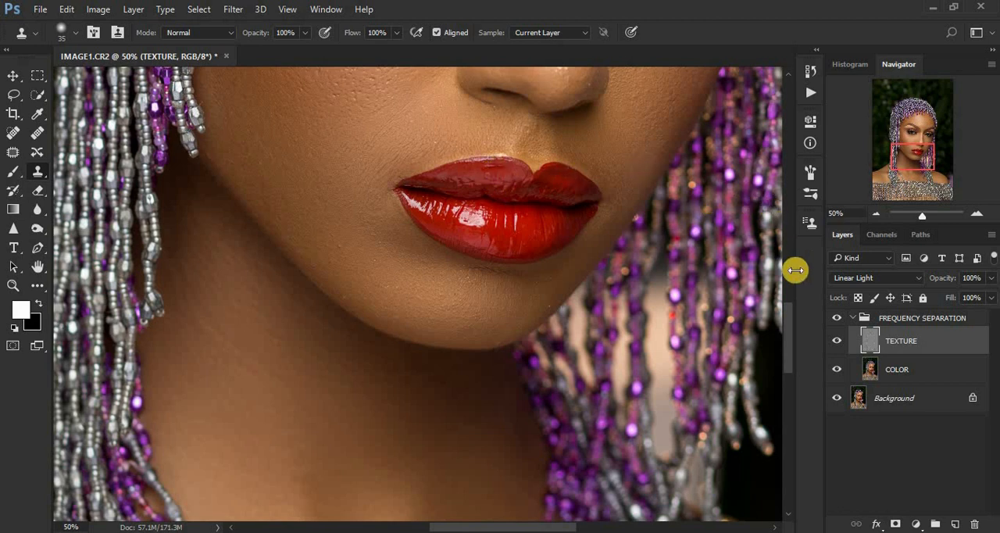
- Clone a spot on the left-hand cheek, and use the Spot Healing Brush at size 30 on the right-hand nostril edge and cheek
left_click_drag(789, 323, 790, 280)
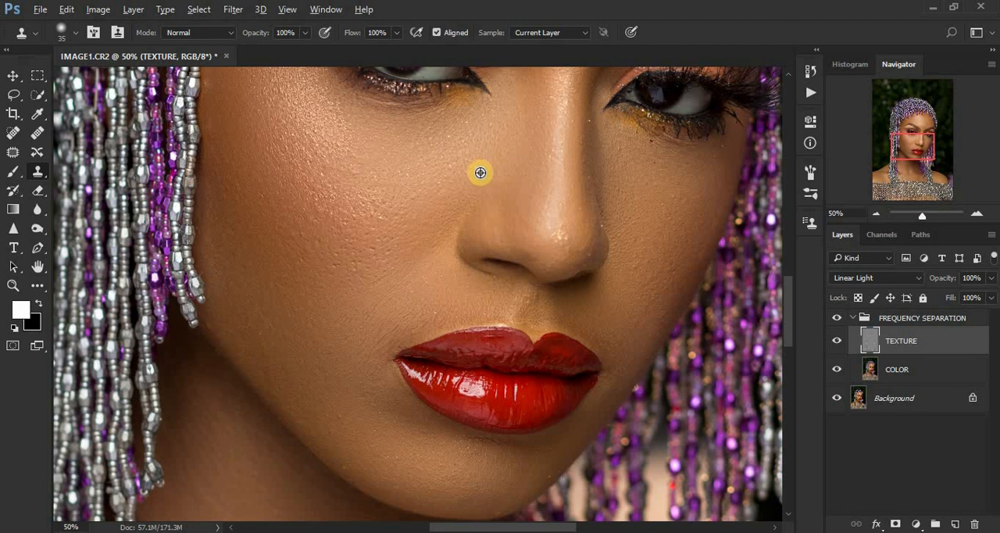
left_click(271, 148, "alt")
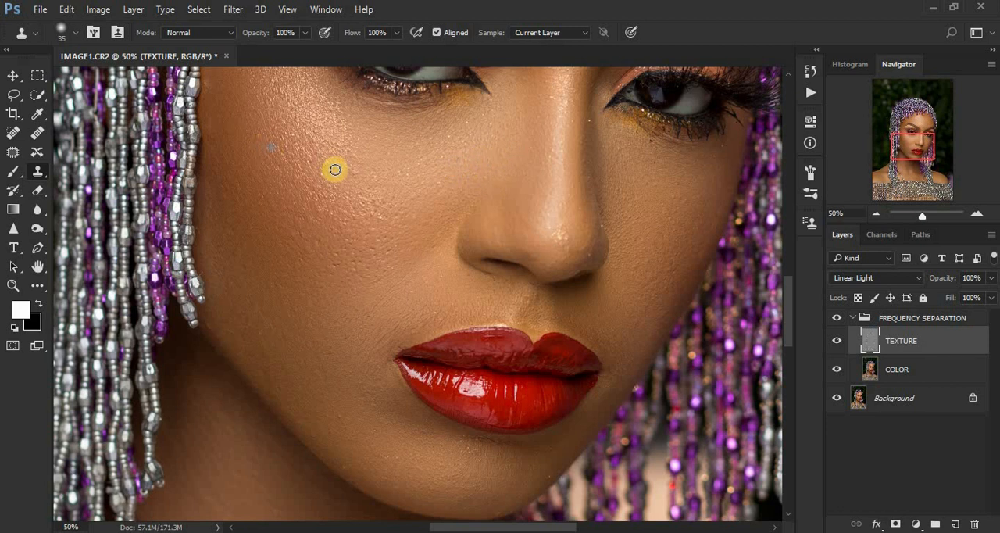
left_click(15, 131)
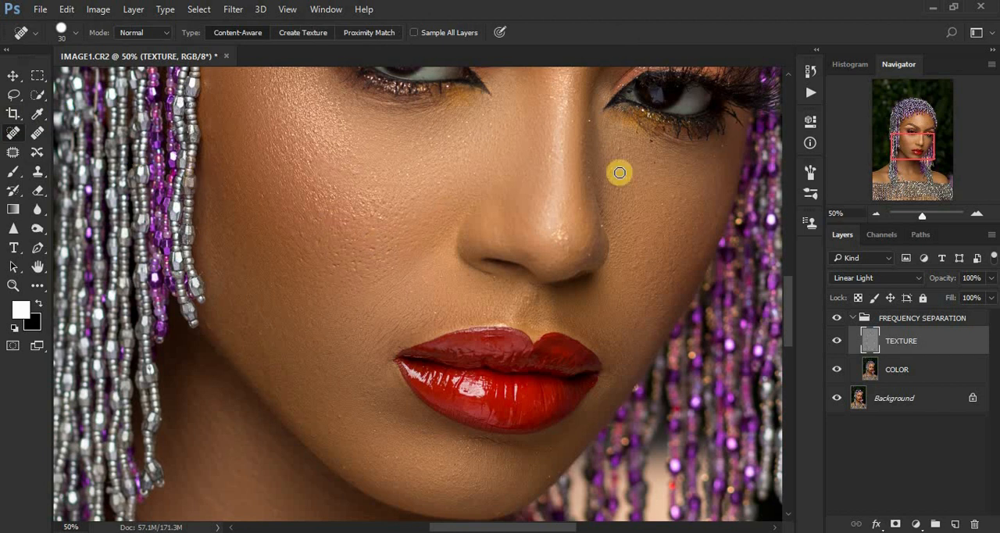
left_click(603, 227)
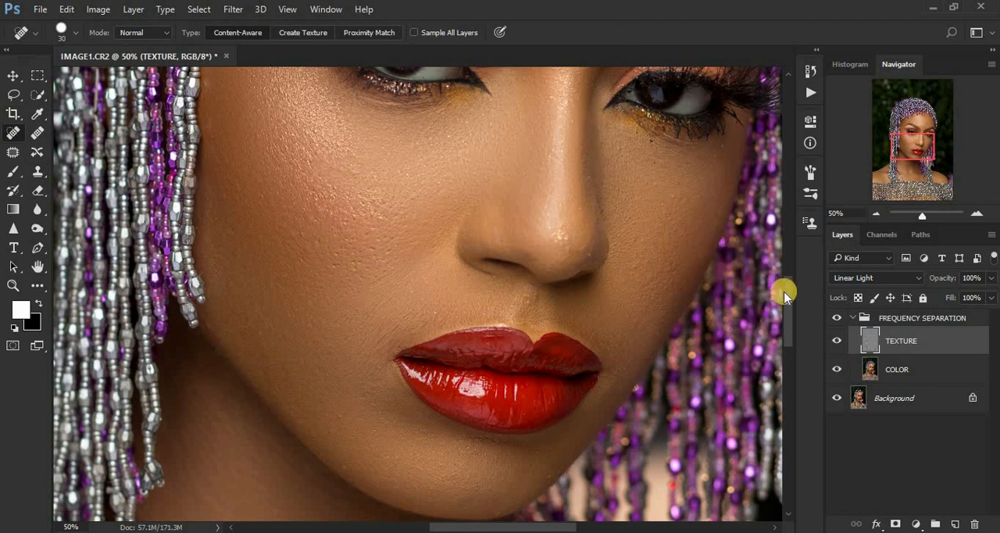
left_click(673, 273)
- Heal the bumps across the upper forehead below the beaded fringe on the TEXTURE layer with the Spot Healing Brush
left_click_drag(787, 321, 781, 263)
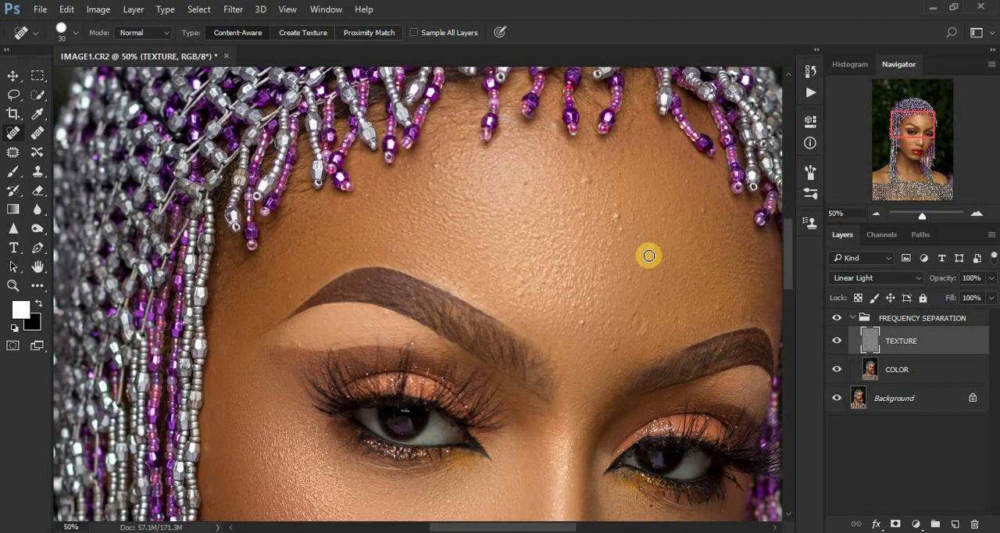
left_click(706, 214)
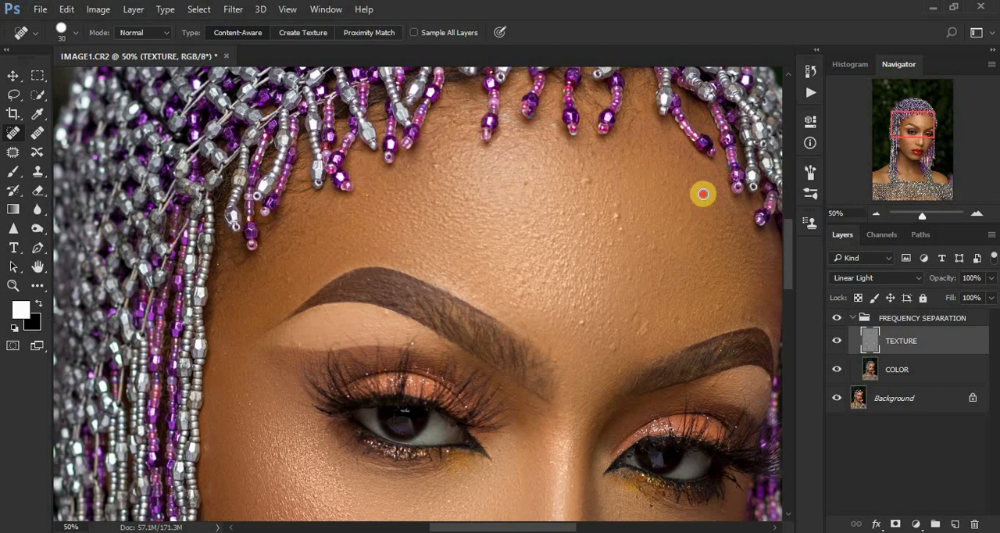
left_click(620, 213)
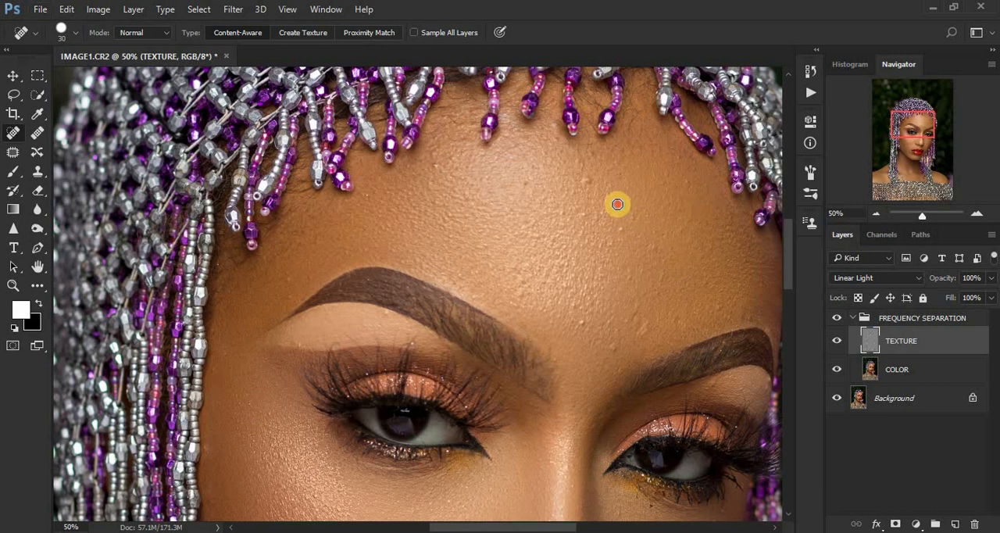
left_click(622, 226)
left_click(584, 181)
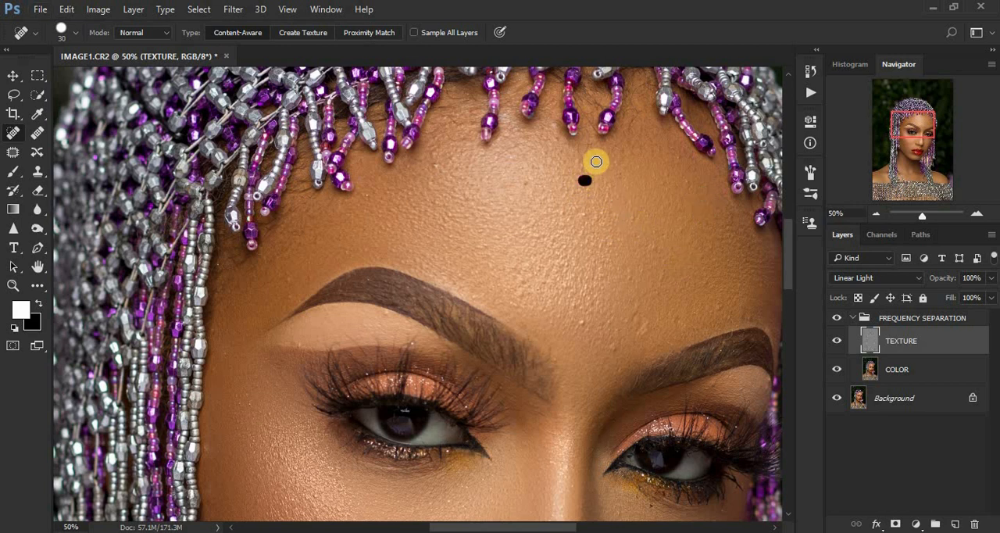
left_click(594, 157)
left_click(438, 166)
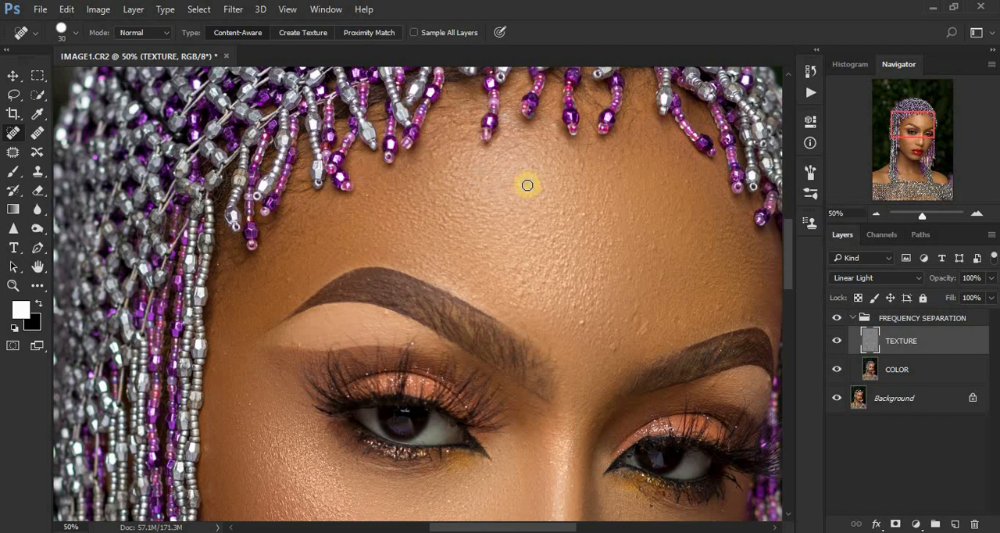
- Heal the remaining bumps on the middle and lower forehead, above and between the eyebrows
left_click(655, 250)
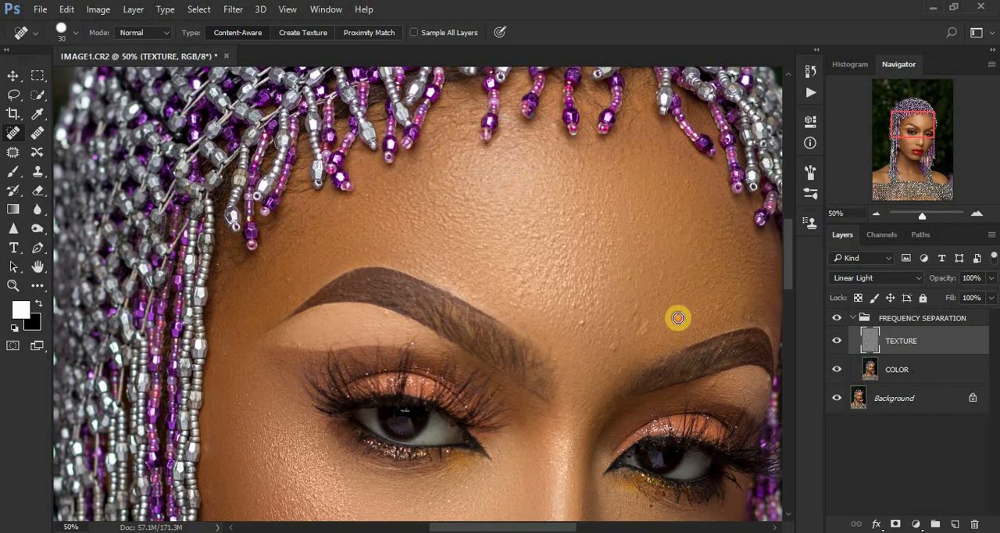
left_click(721, 298)
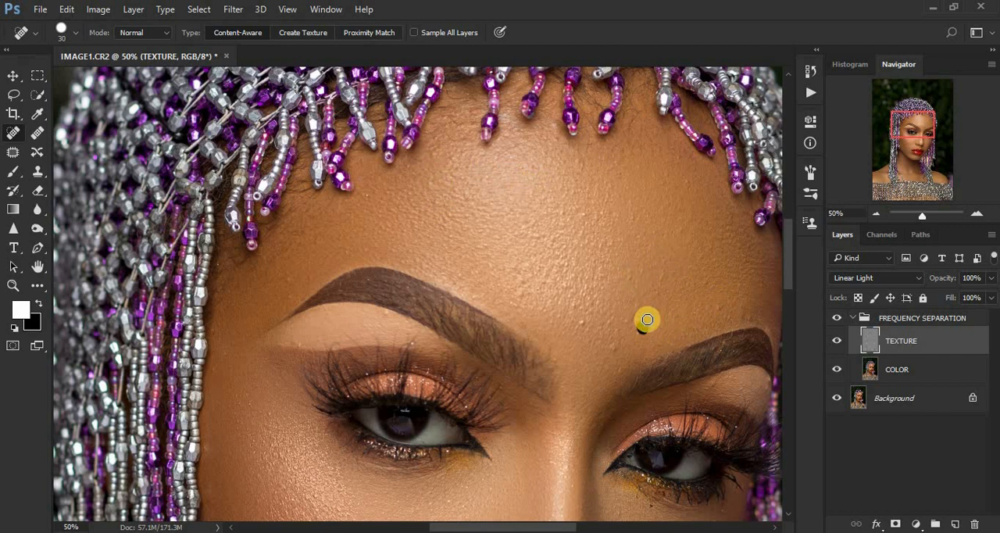
left_click(634, 320)
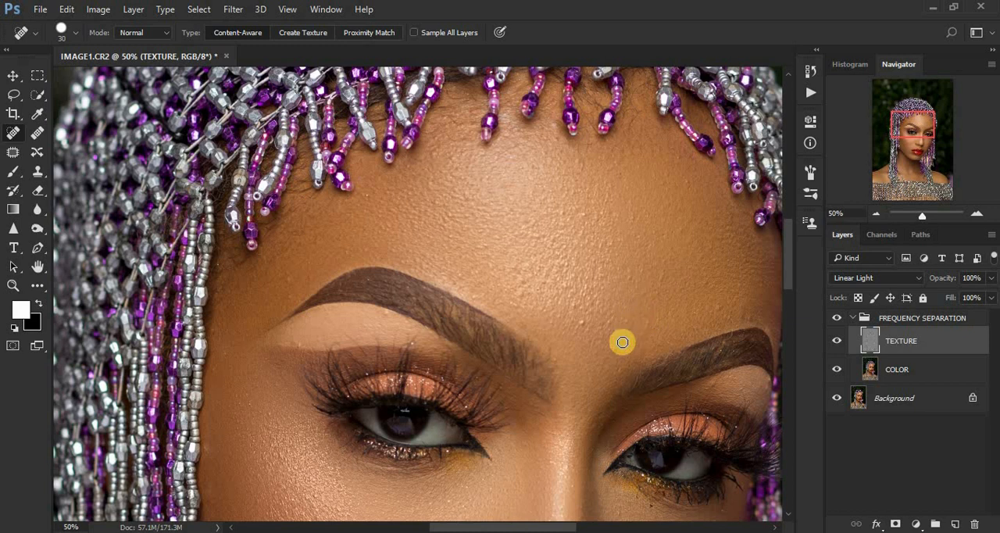
left_click(573, 210)
left_click(582, 325)
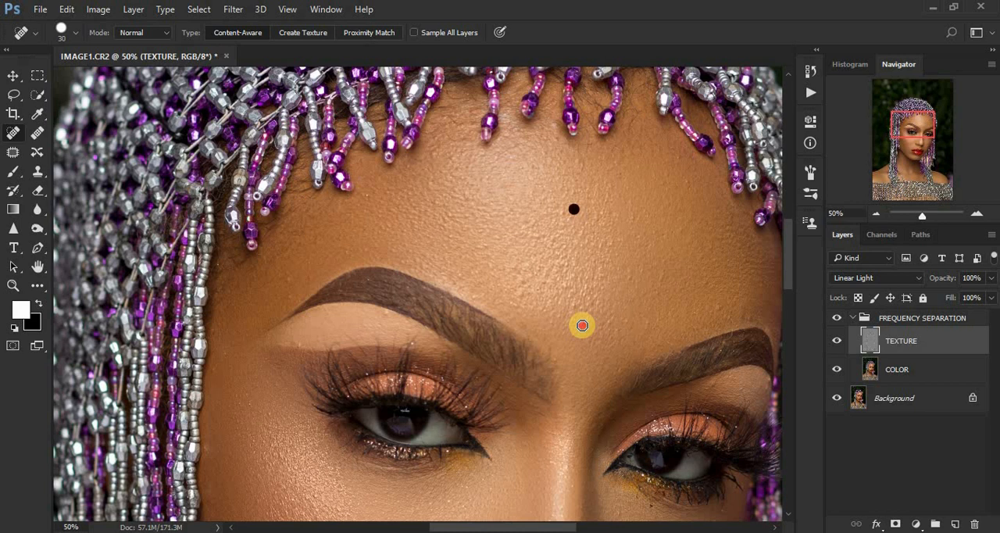
left_click(522, 295)
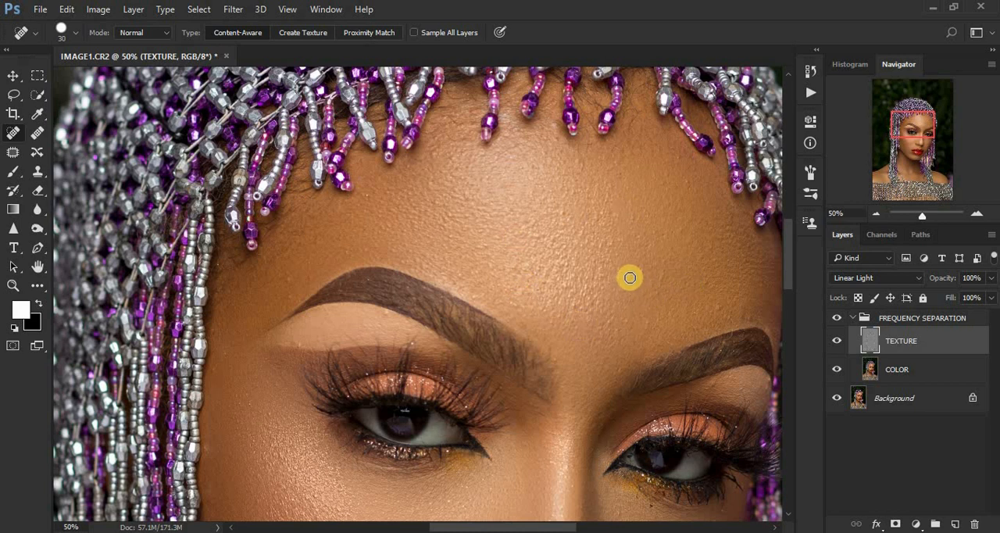
left_click(576, 305)
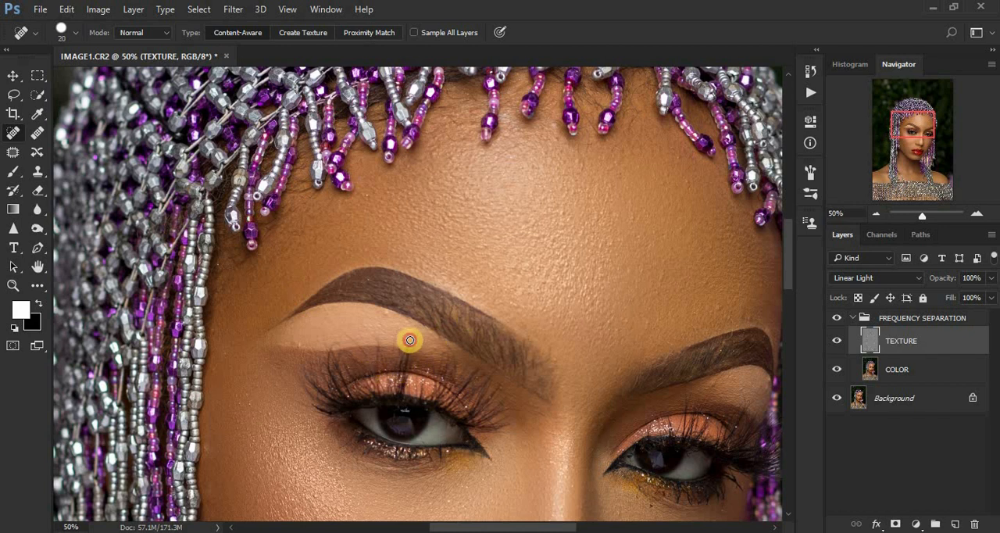
- Heal small spots under the left-hand eyebrow, at the left-hand temple and on the right-hand eyelid with brush size 20
left_click(390, 315)
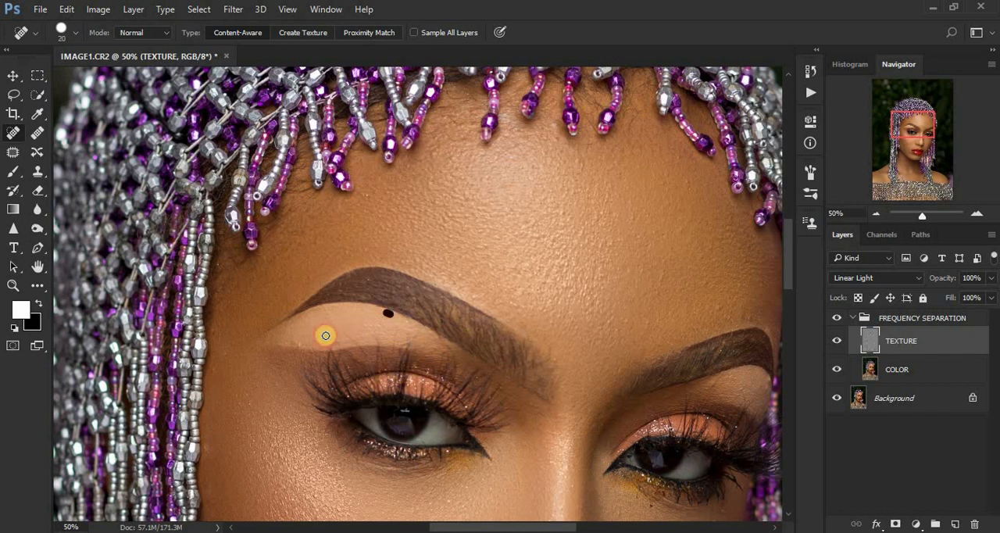
left_click(244, 353)
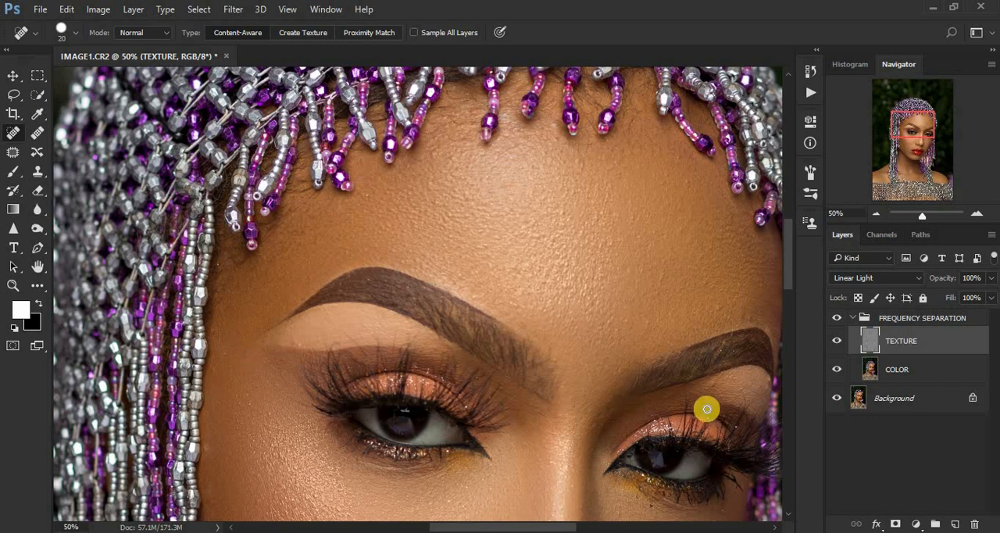
left_click(736, 424)
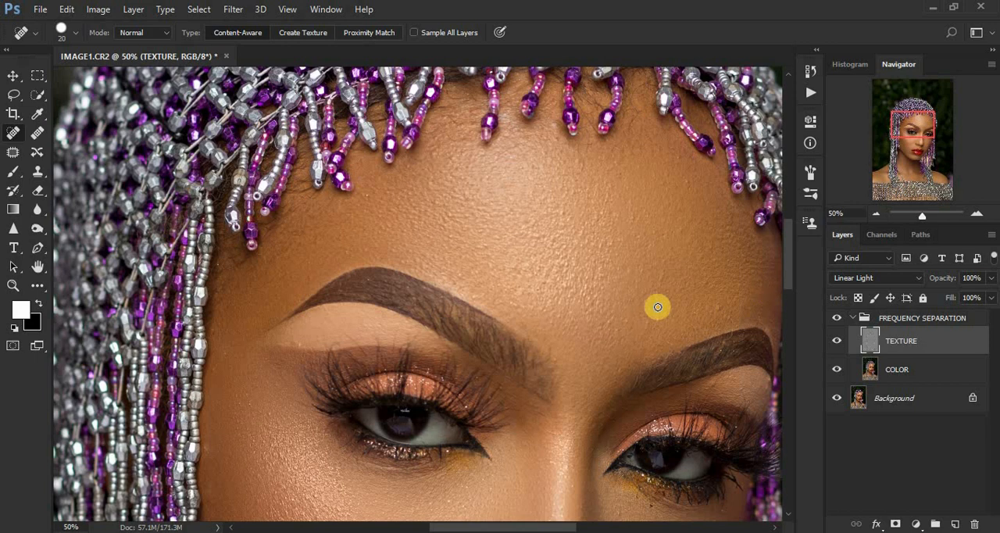
- Compare the whole portrait with and without the FREQUENCY SEPARATION group
key("ctrl+minus")
key("ctrl+minus")
key("ctrl+minus")
key("ctrl+minus")
key("ctrl+minus")
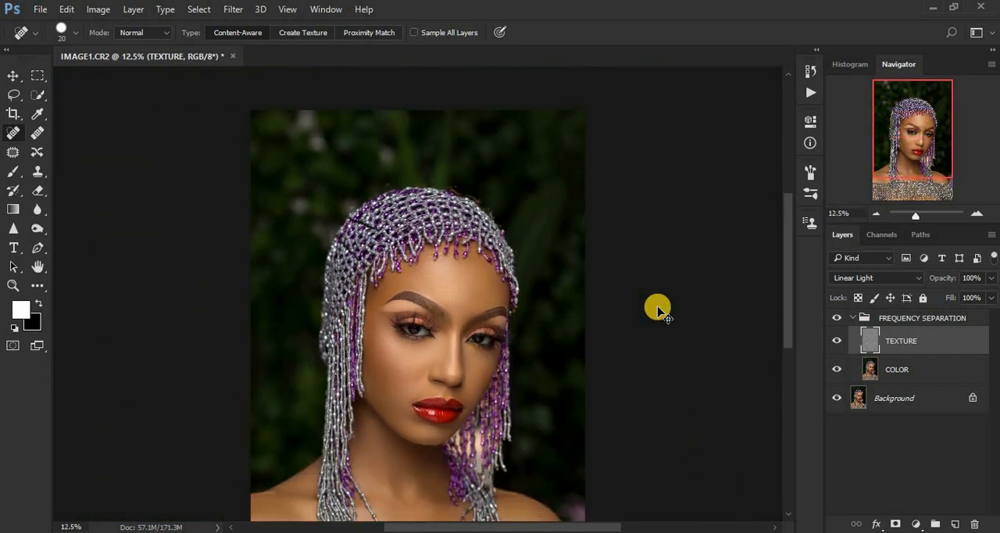
key("ctrl+plus")
key("ctrl+plus")
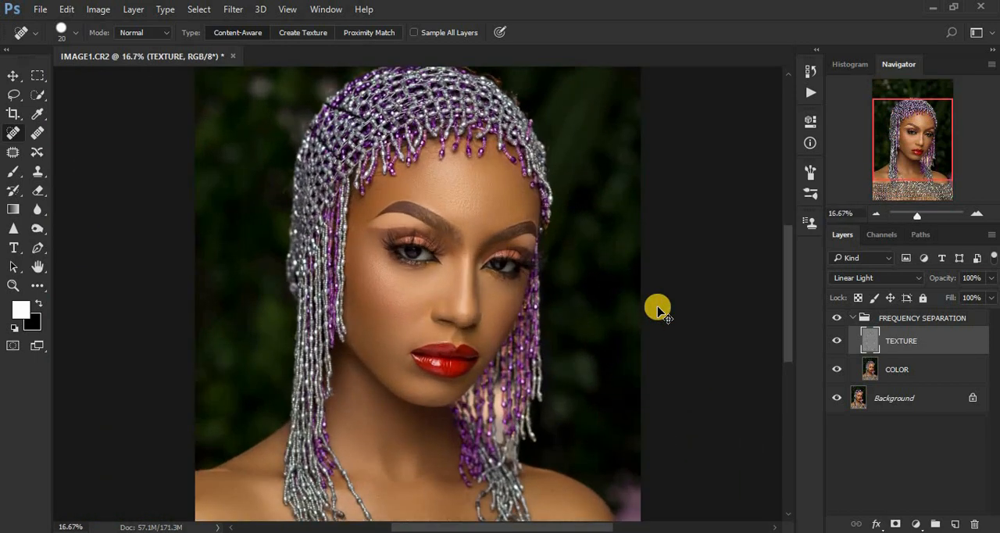
key("ctrl+minus")
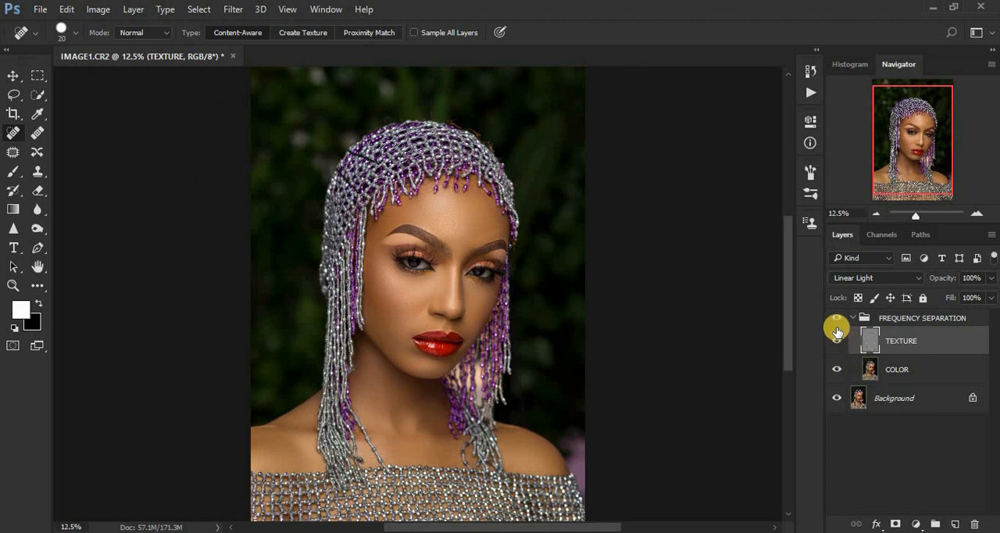
left_click(834, 320)
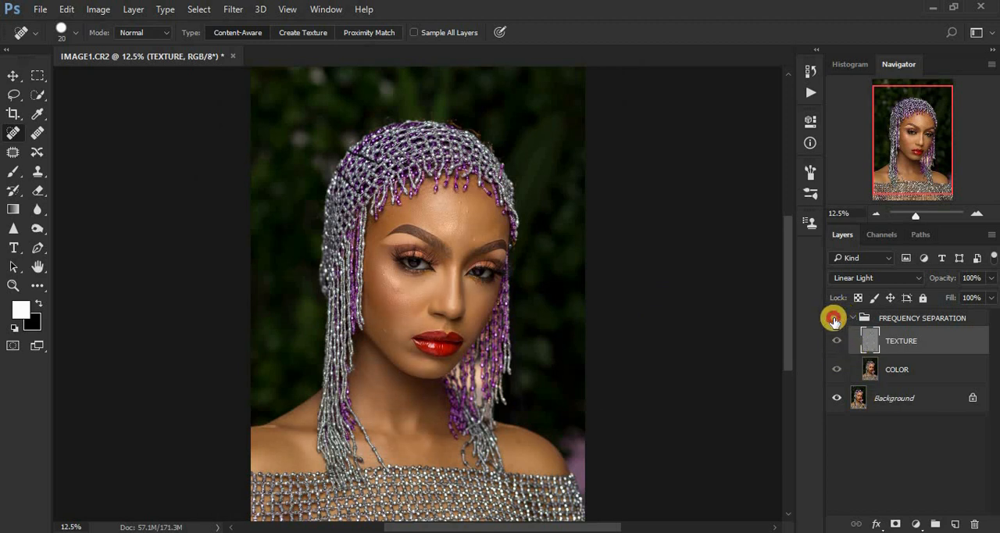
left_click(834, 319)
left_click(834, 320)
left_click(834, 320)
left_click(834, 320)
left_click(834, 319)
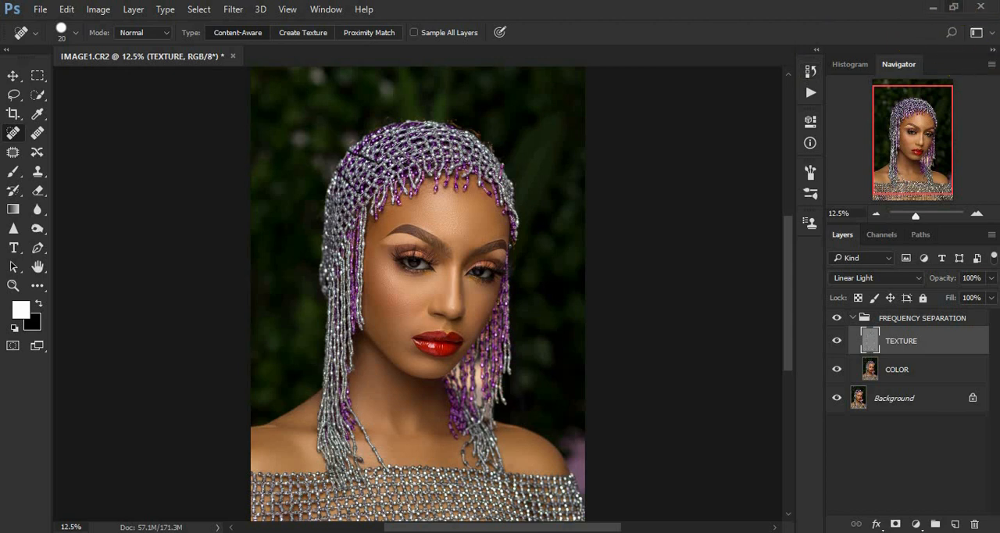
- Collapse the FREQUENCY SEPARATION group and add a Selective Color adjustment layer above it
left_click(860, 318)
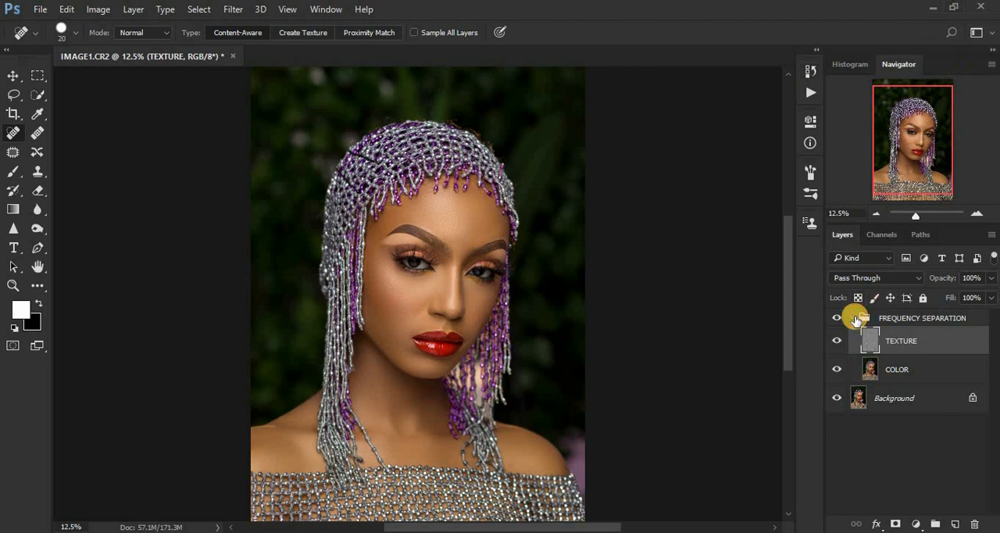
left_click(852, 317)
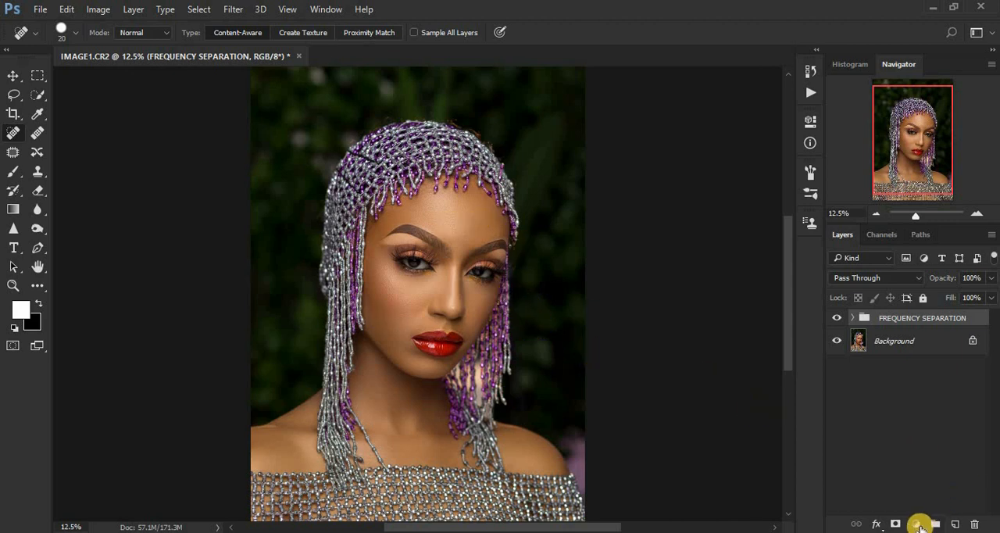
left_click(916, 525)
left_click(865, 511)
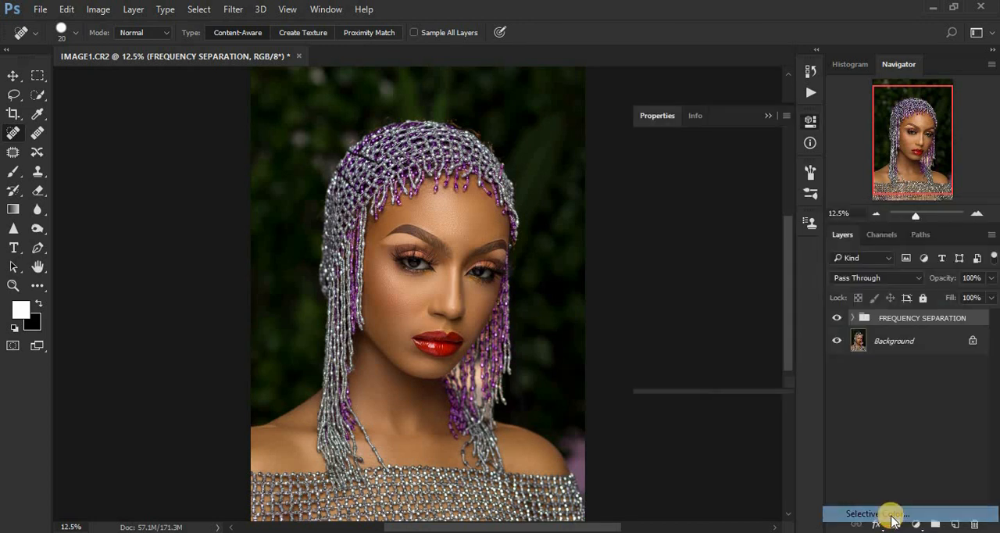
left_click(915, 524)
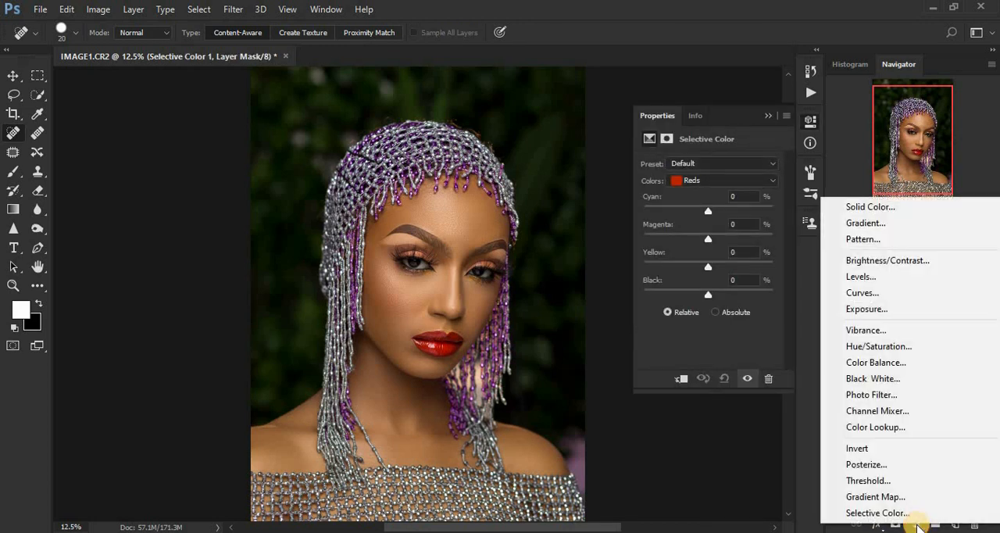
left_click(729, 457)
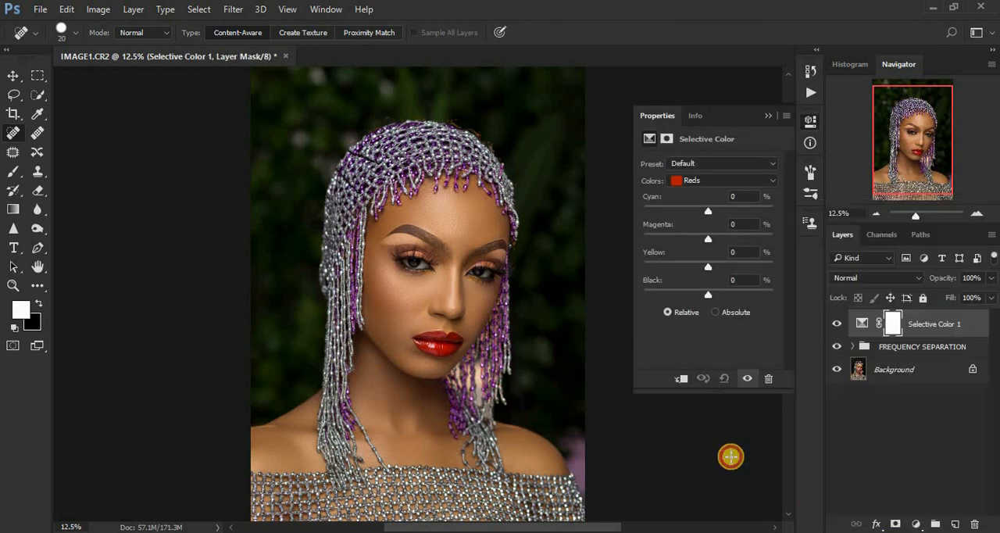
- Set the Reds of the Selective Color adjustment to Cyan -12% and Yellow +9%, and collapse its settings
left_click_drag(706, 210, 646, 212)
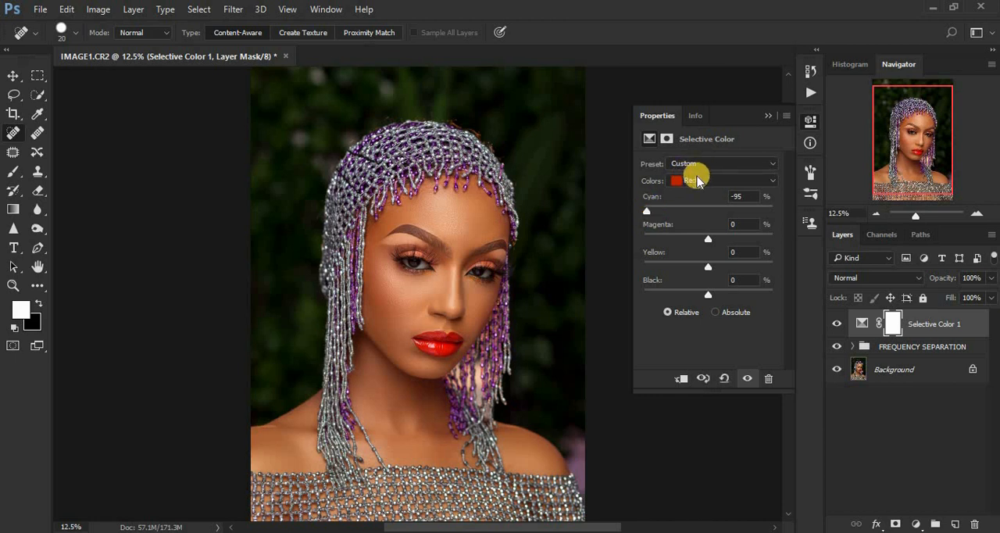
left_click_drag(647, 208, 830, 216)
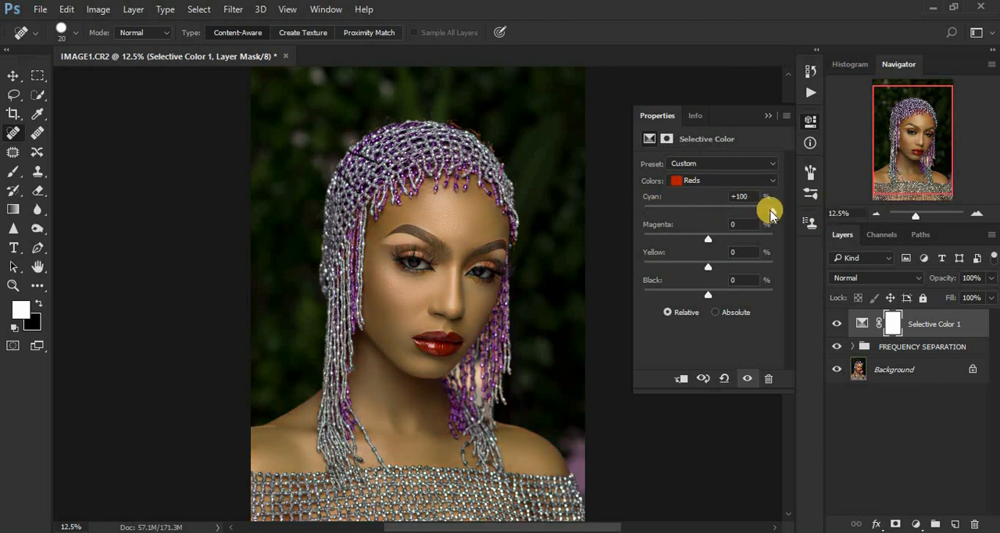
left_click_drag(770, 211, 702, 219)
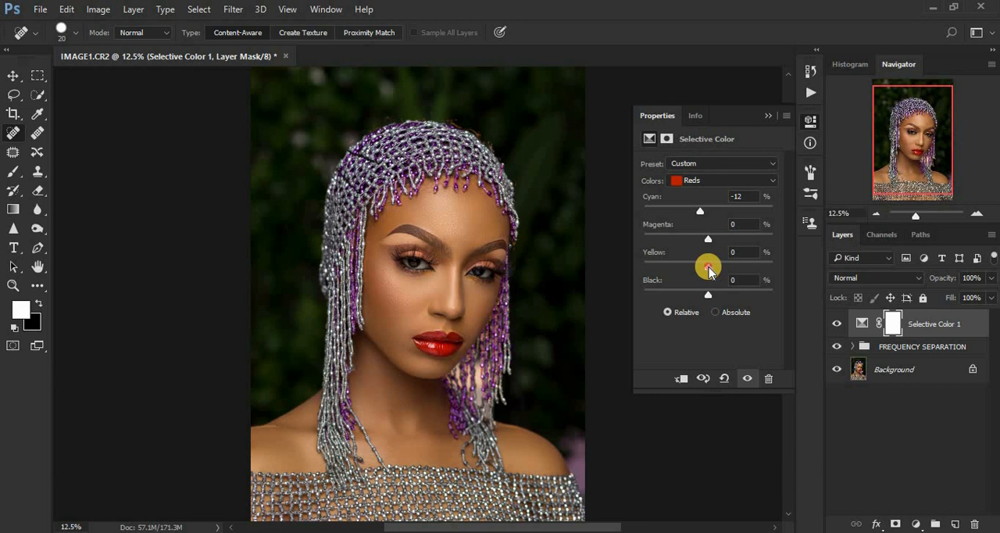
left_click_drag(709, 269, 713, 267)
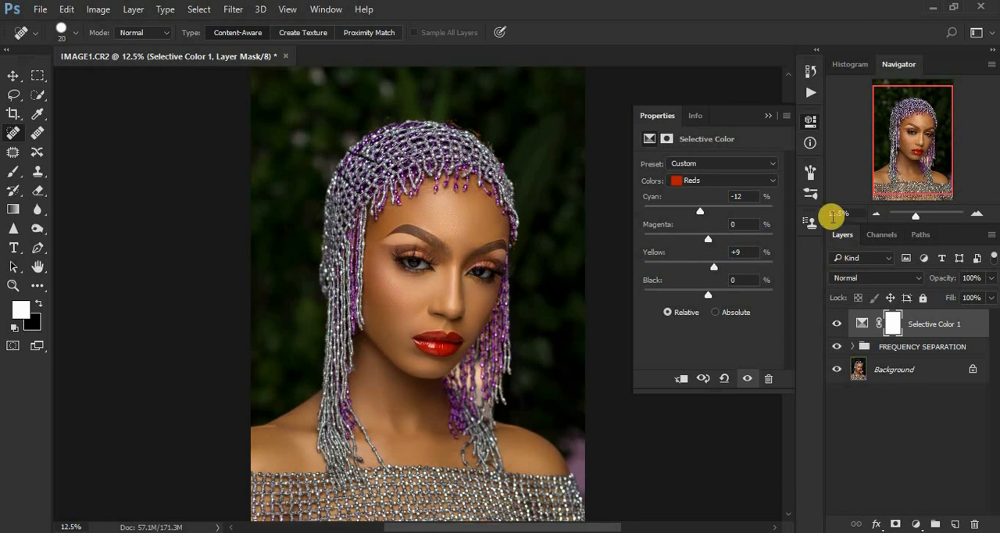
left_click(768, 115)
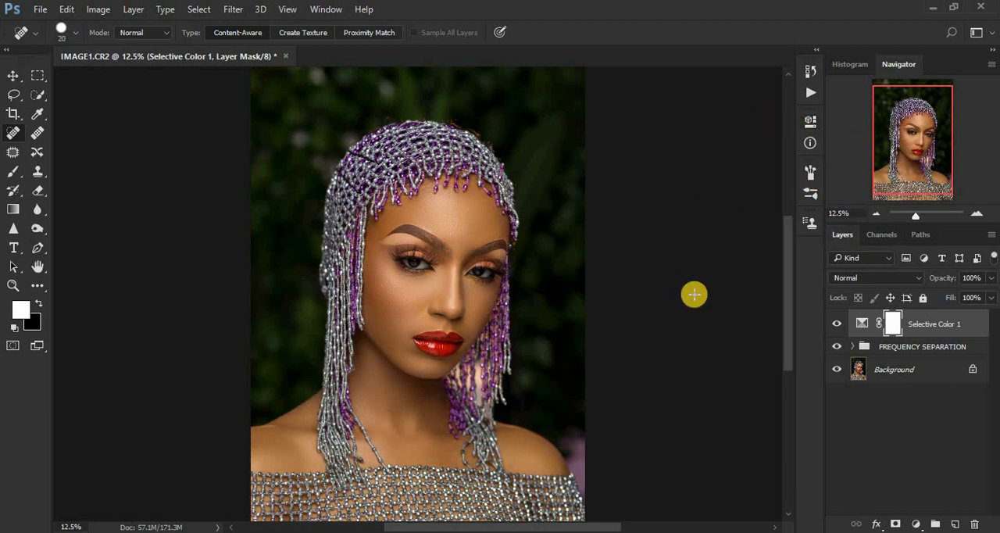
- Group the Selective Color layer together with FREQUENCY SEPARATION, and hide the new group to compare with the original
key("ctrl+plus")
key("ctrl+plus")
key("ctrl+plus")
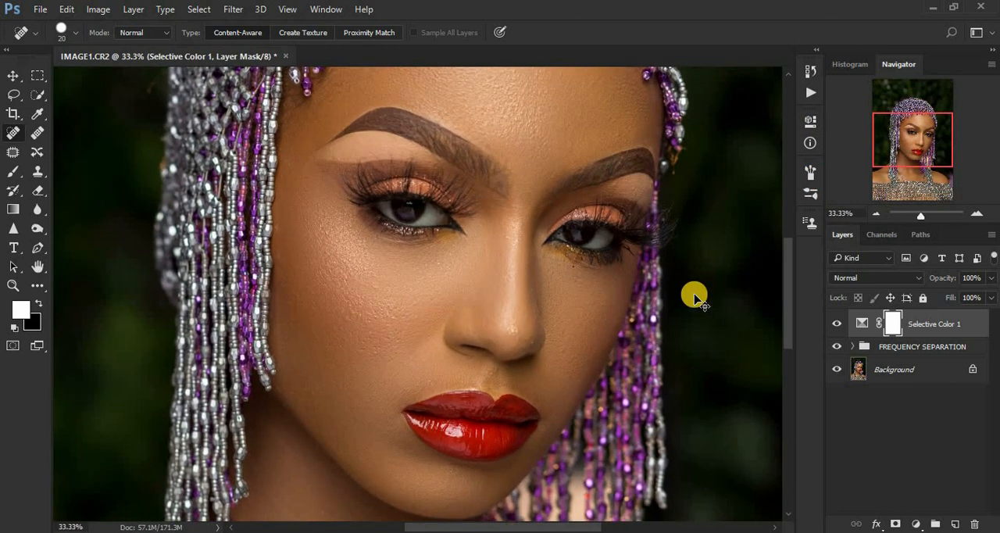
key("ctrl+minus")
key("ctrl+minus")
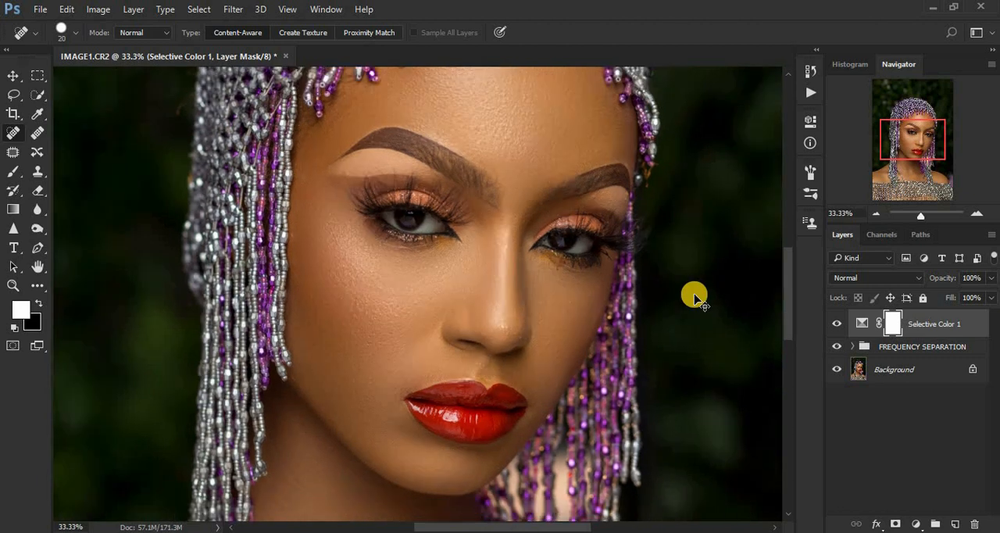
key("ctrl+minus")
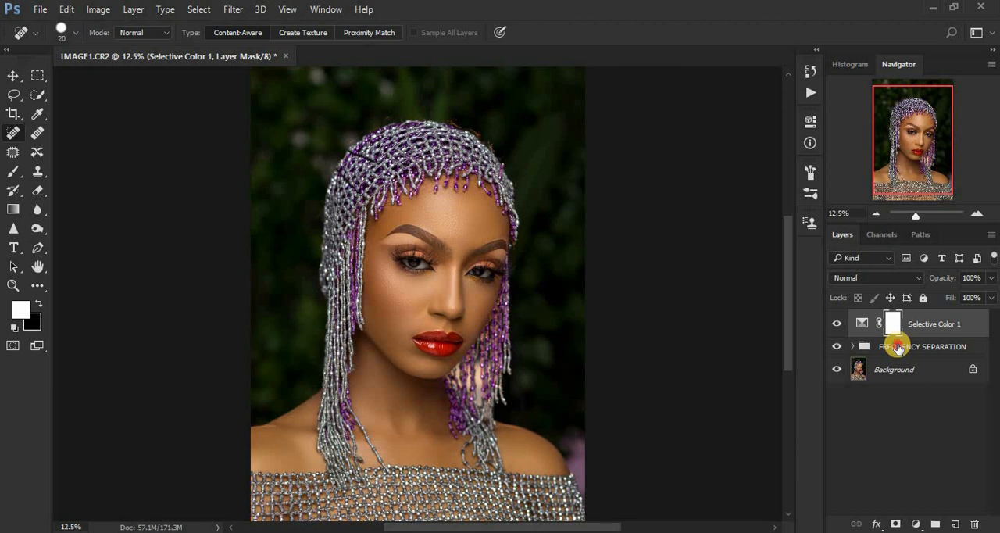
left_click(896, 348)
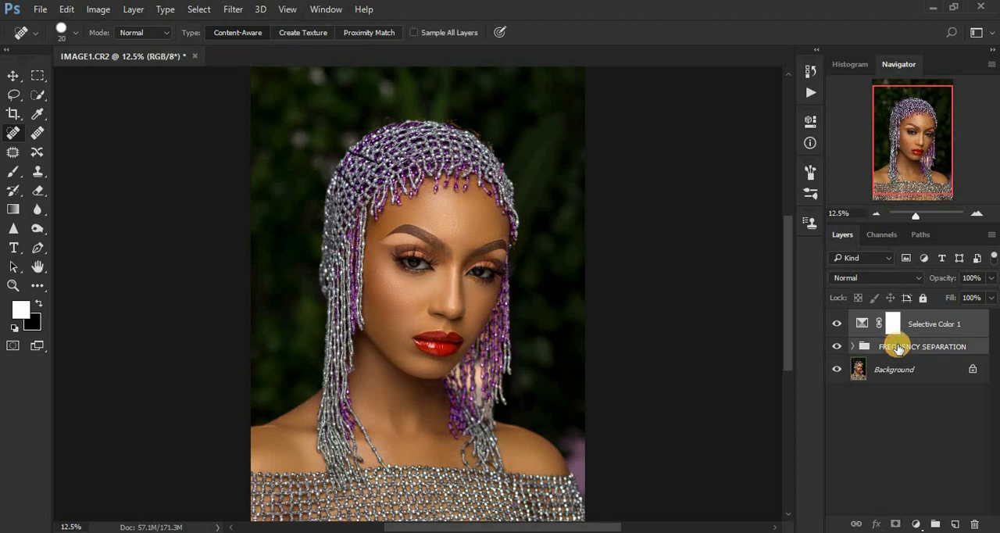
key("ctrl+g")
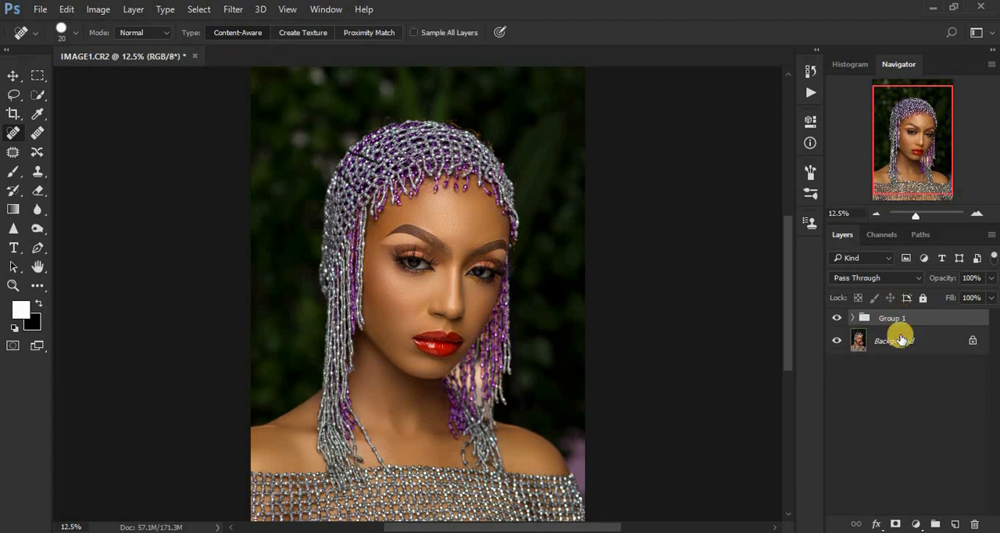
left_click(837, 318)
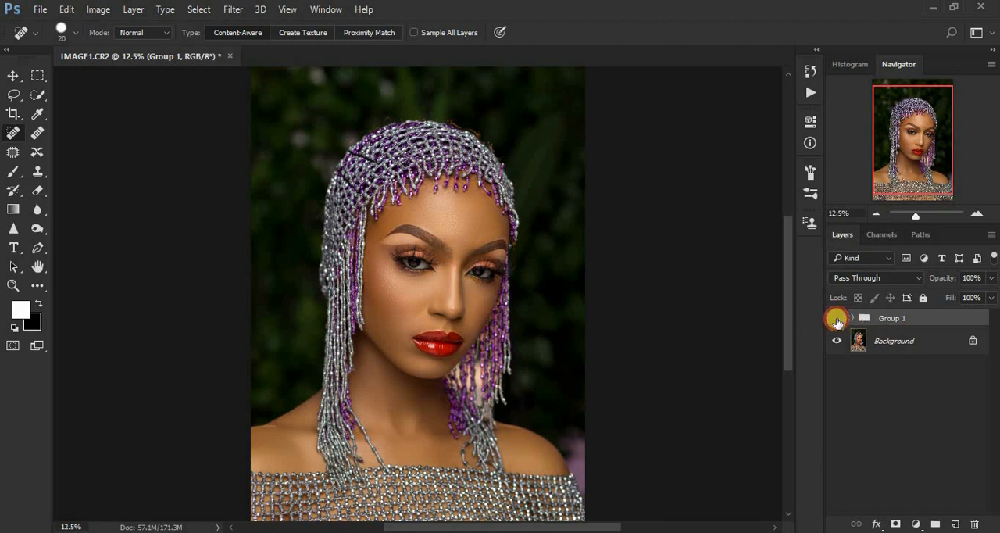
- Compare the portrait before and after the retouch by switching Group 1's visibility off and on repeatedly, leaving the group visible
left_click(836, 318)
left_click(836, 318)
left_click(836, 319)
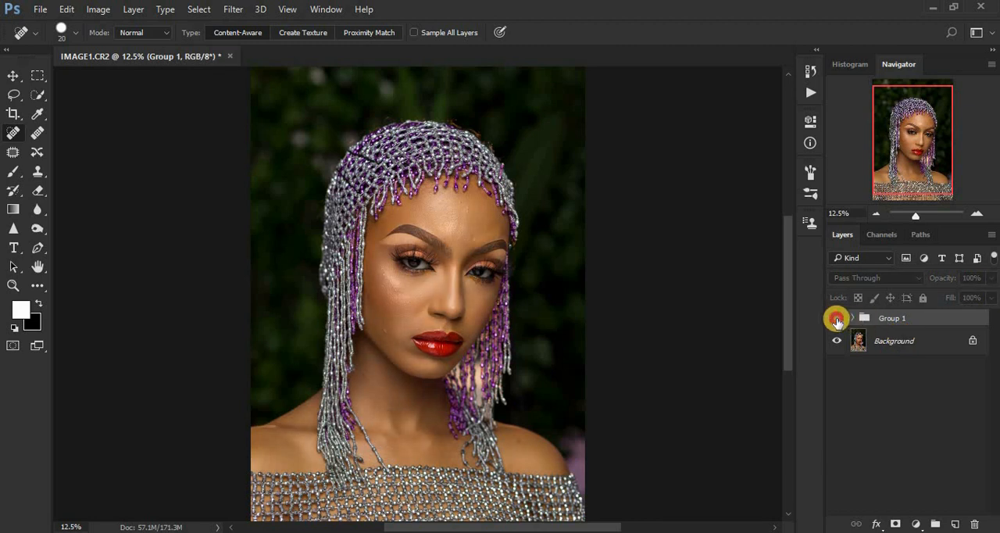
left_click(836, 318)
left_click(837, 319)
left_click(837, 319)
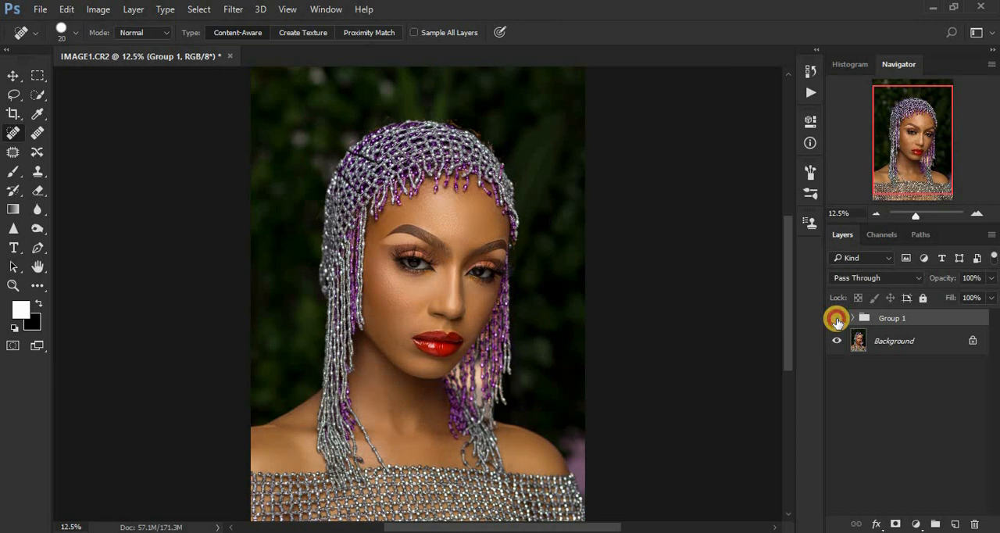
left_click(836, 319)
left_click(836, 318)
left_click(836, 319)
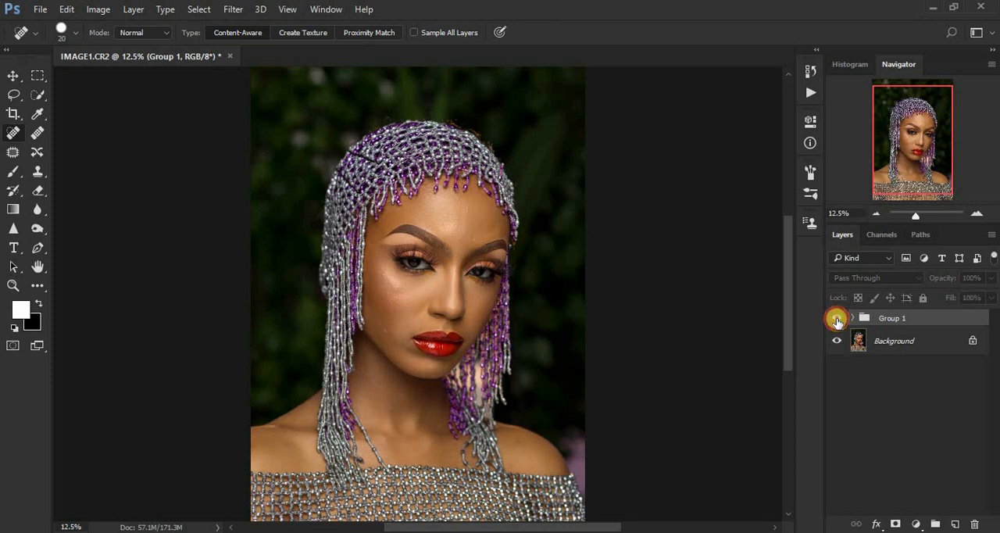
left_click(837, 318)
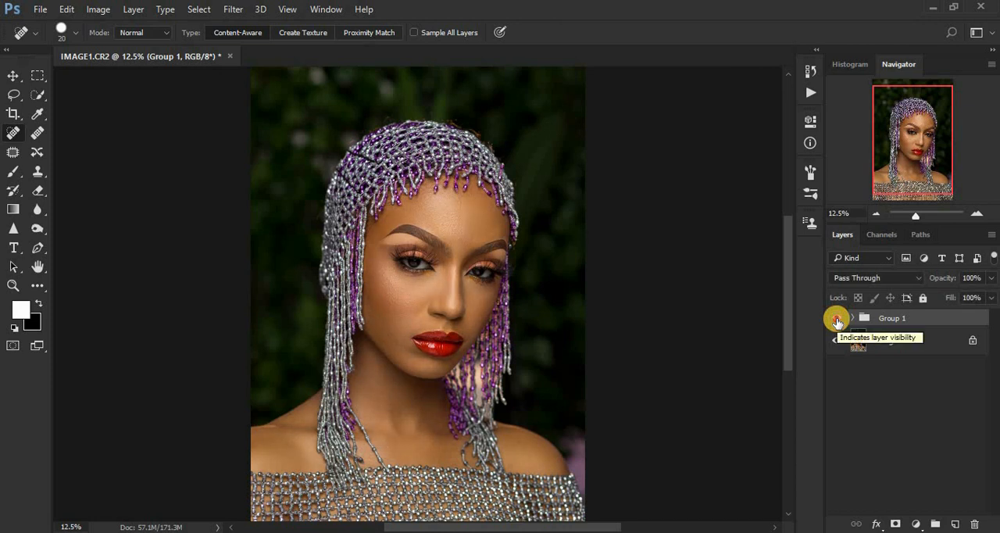
left_click(836, 319)
left_click(836, 320)
left_click(836, 319)
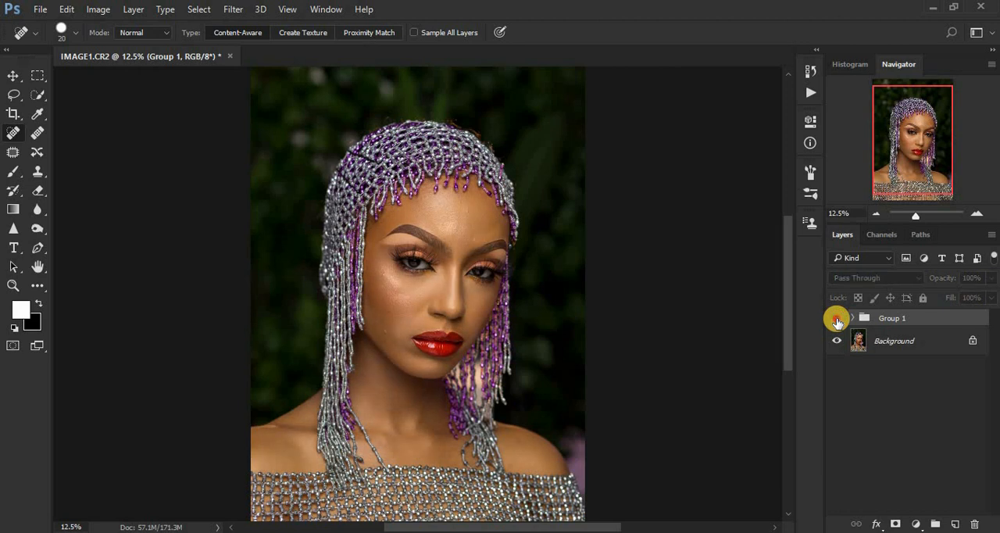
left_click(837, 320)
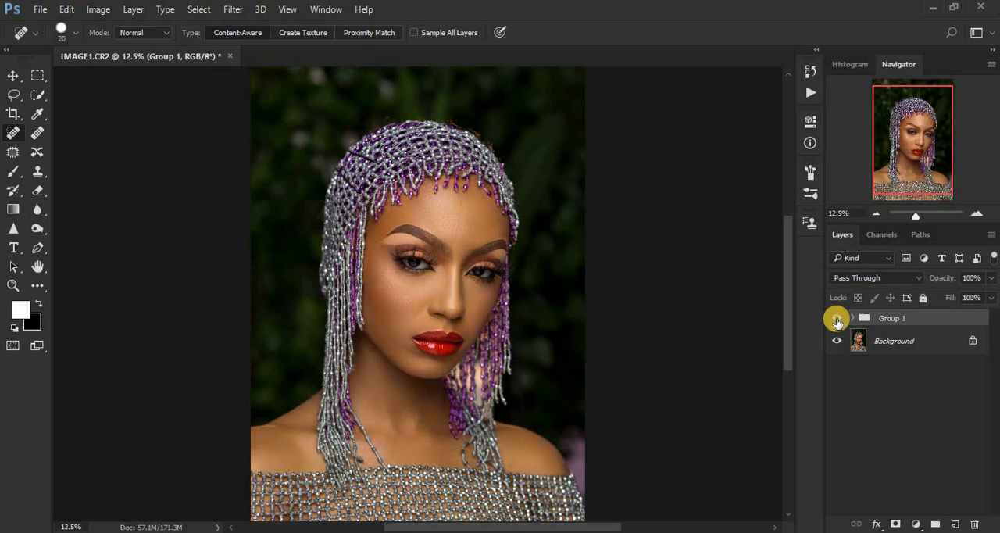